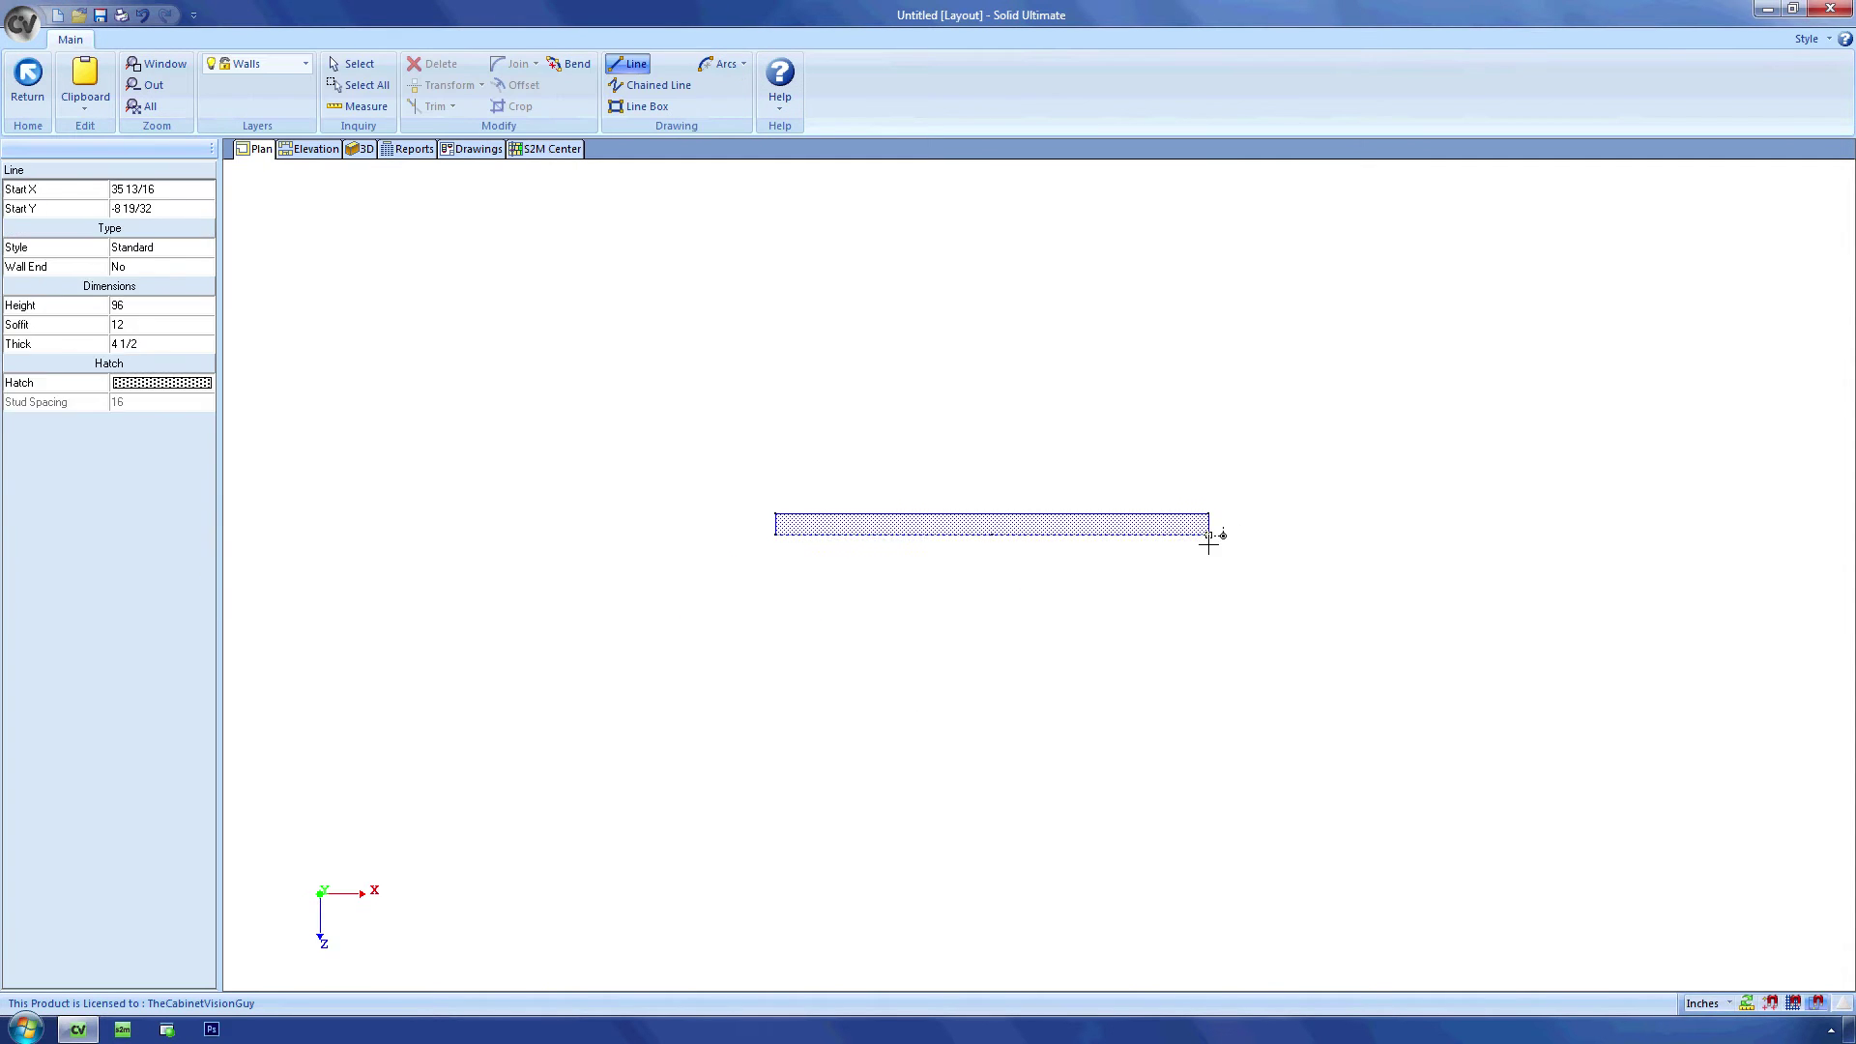
Step: Drag the Drawer Stack from Custom Cabinets > Base Cabinets onto the plan against the wall
click(27, 82)
click(116, 248)
click(47, 411)
drag(56, 483, 923, 597)
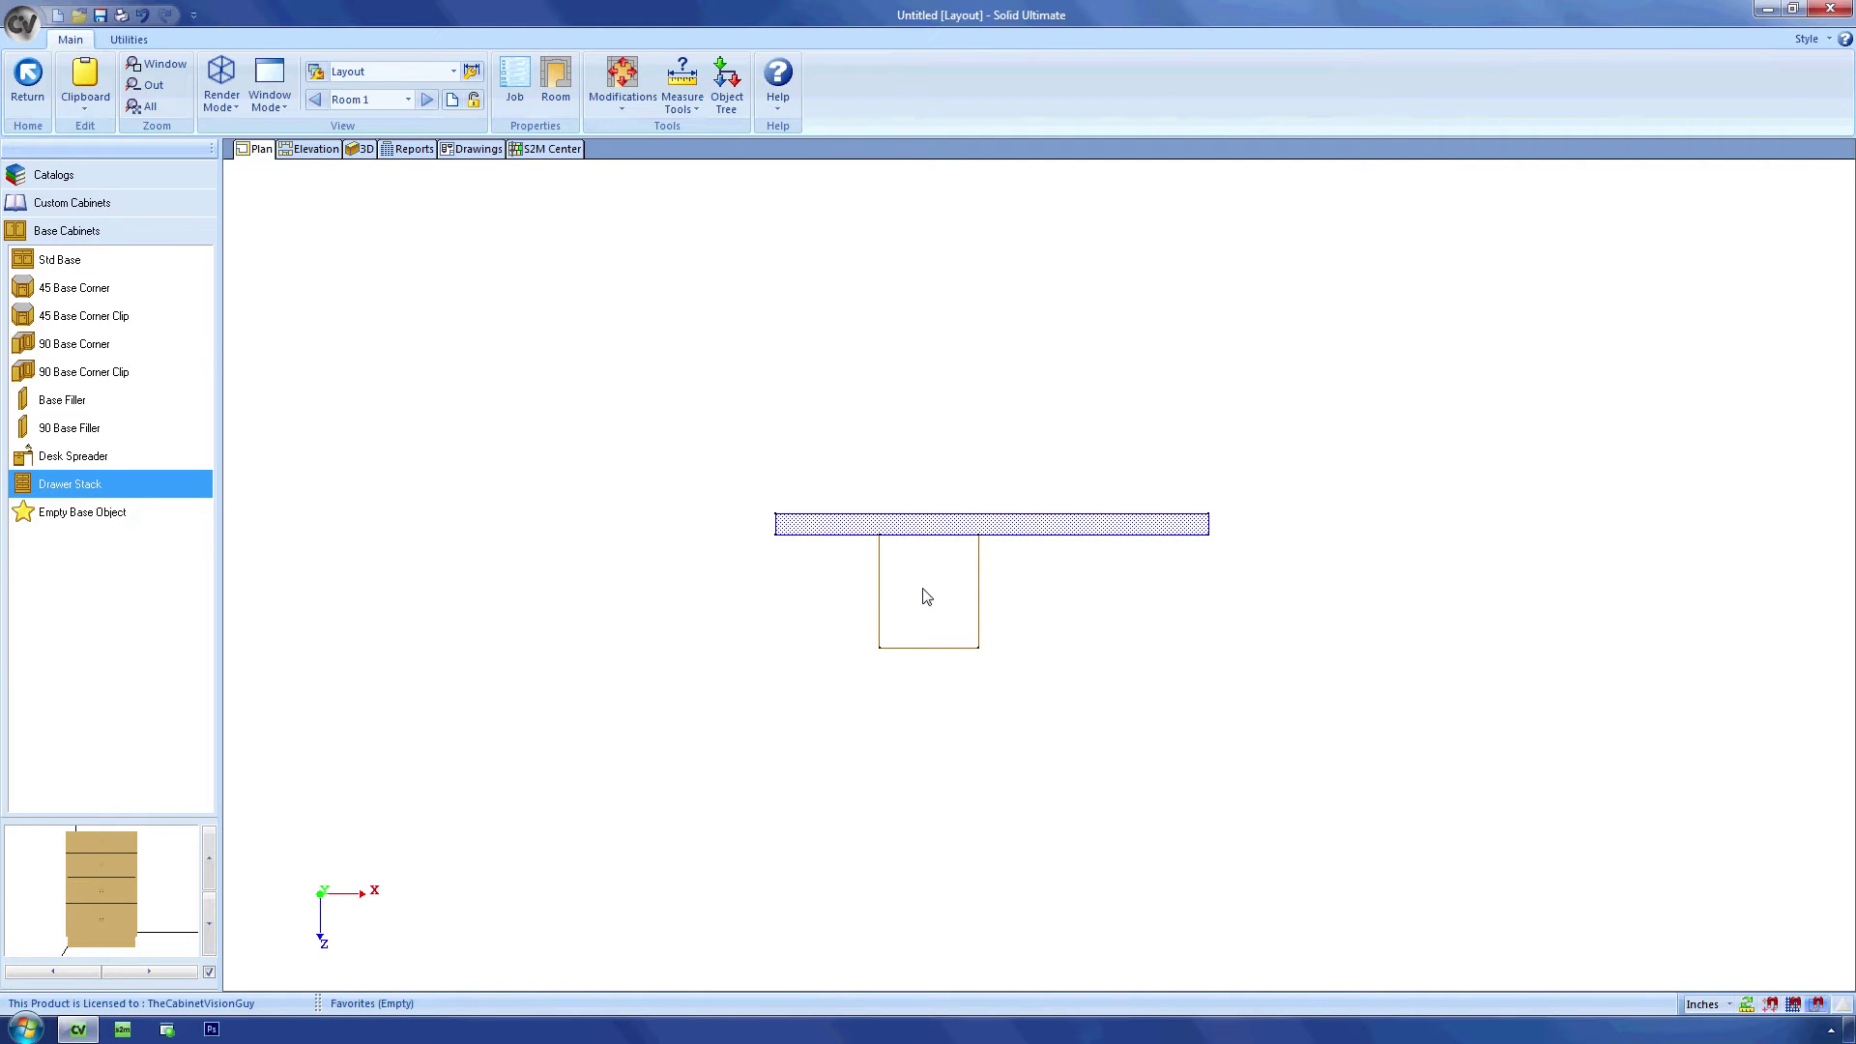
Step: Open the drawer stack for editing and delete all its face parts
double_click(923, 597)
click(659, 85)
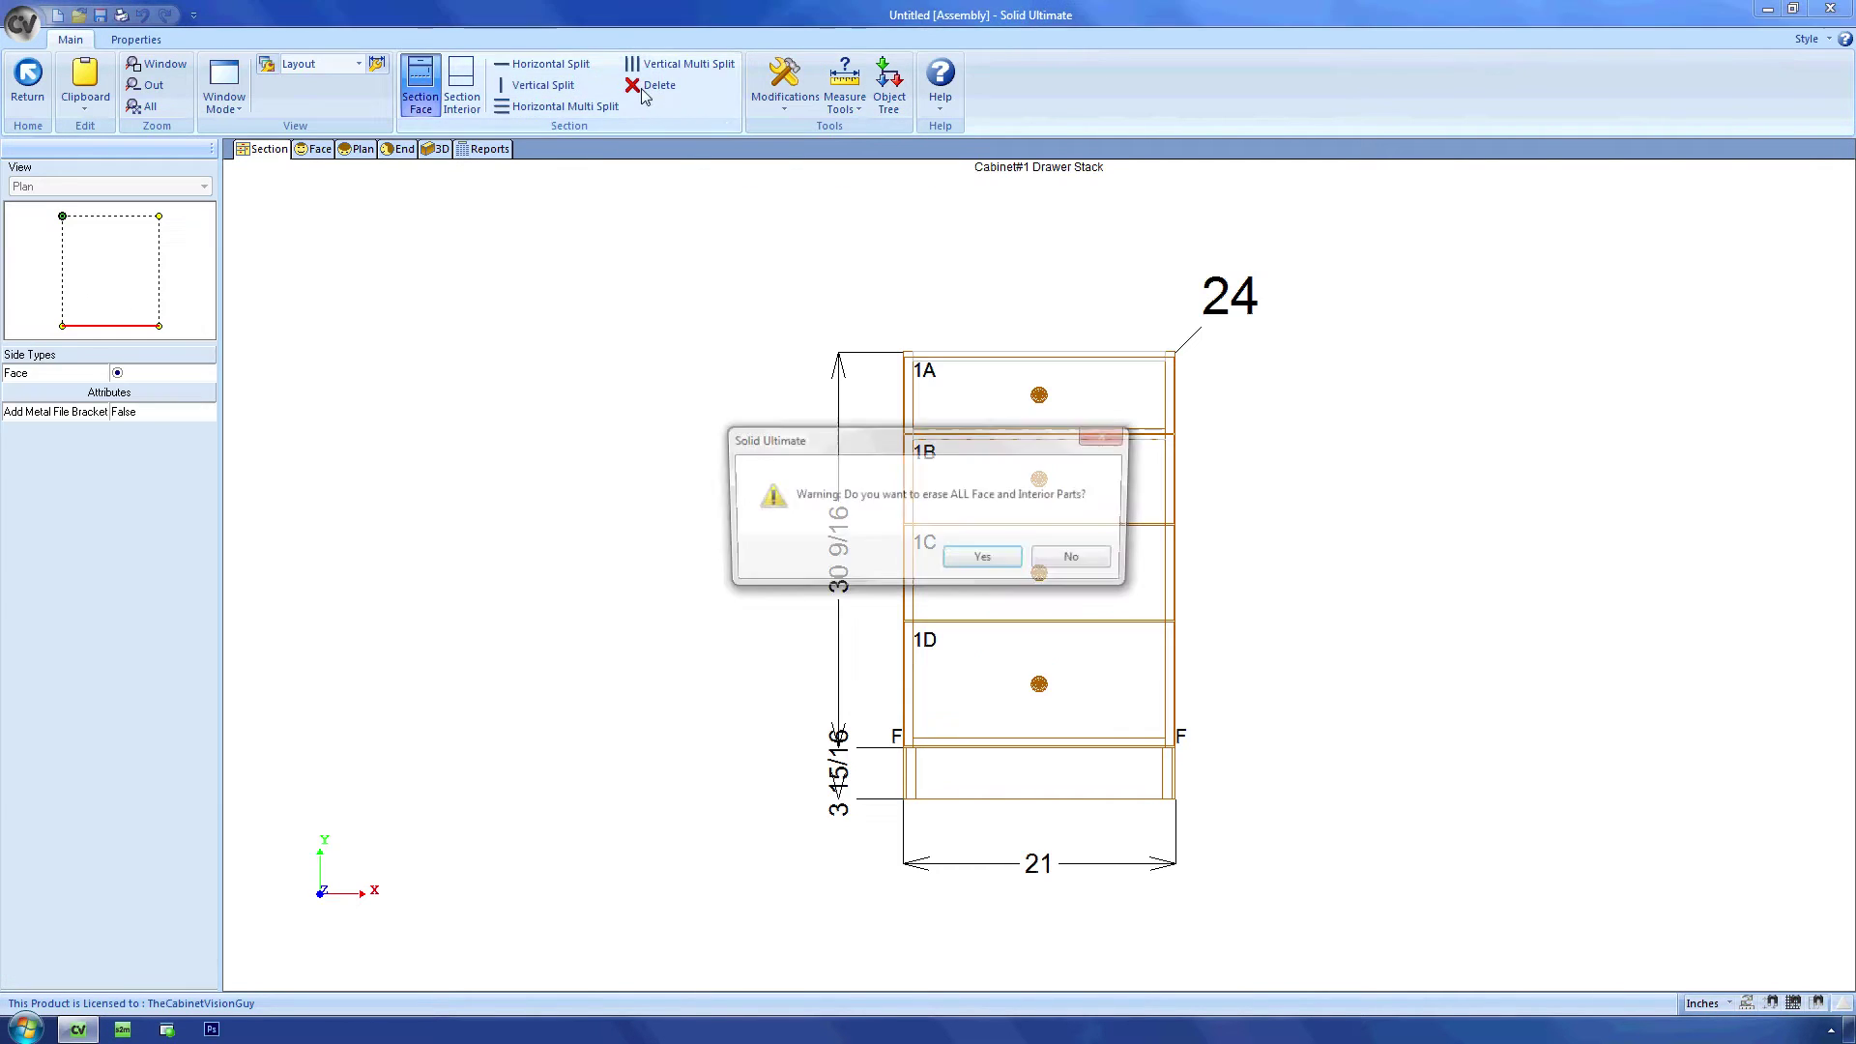
click(982, 551)
Step: Horizontally multi-split the opening into three drawers, 1A, 1B and 1C
click(565, 107)
click(911, 443)
click(977, 551)
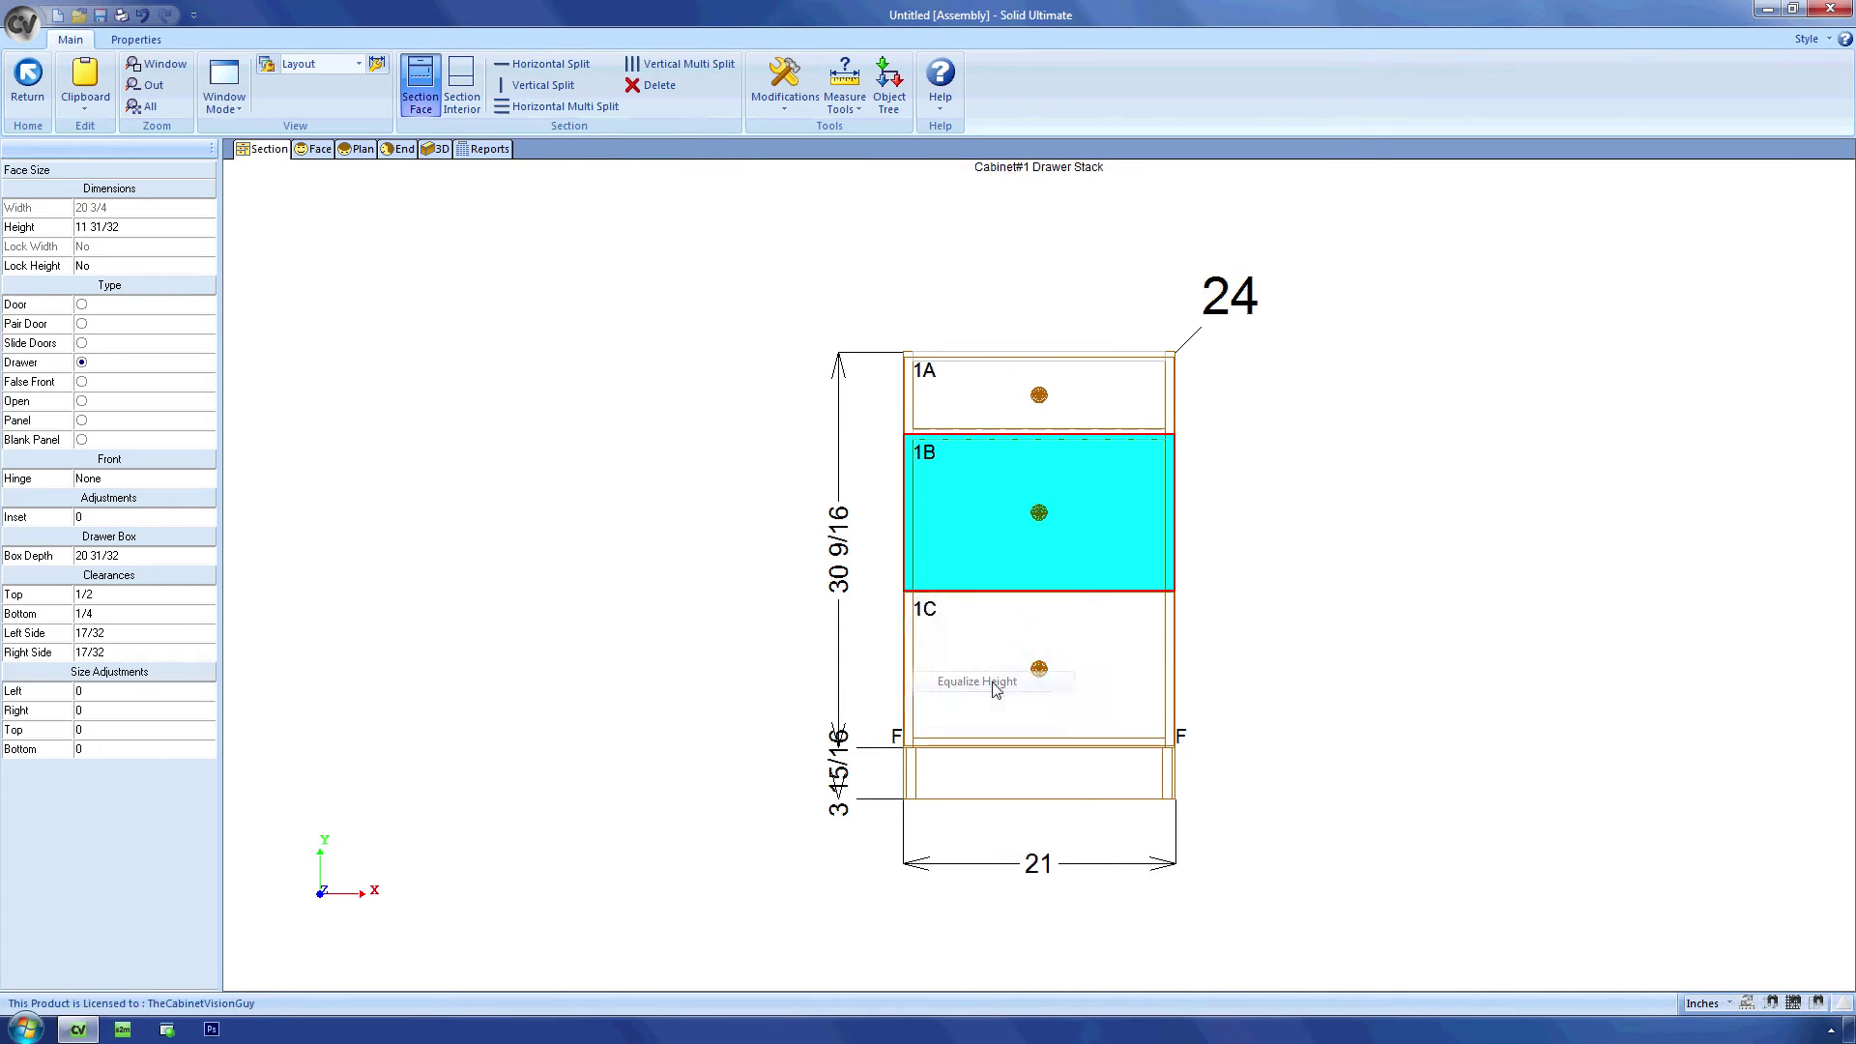
click(661, 408)
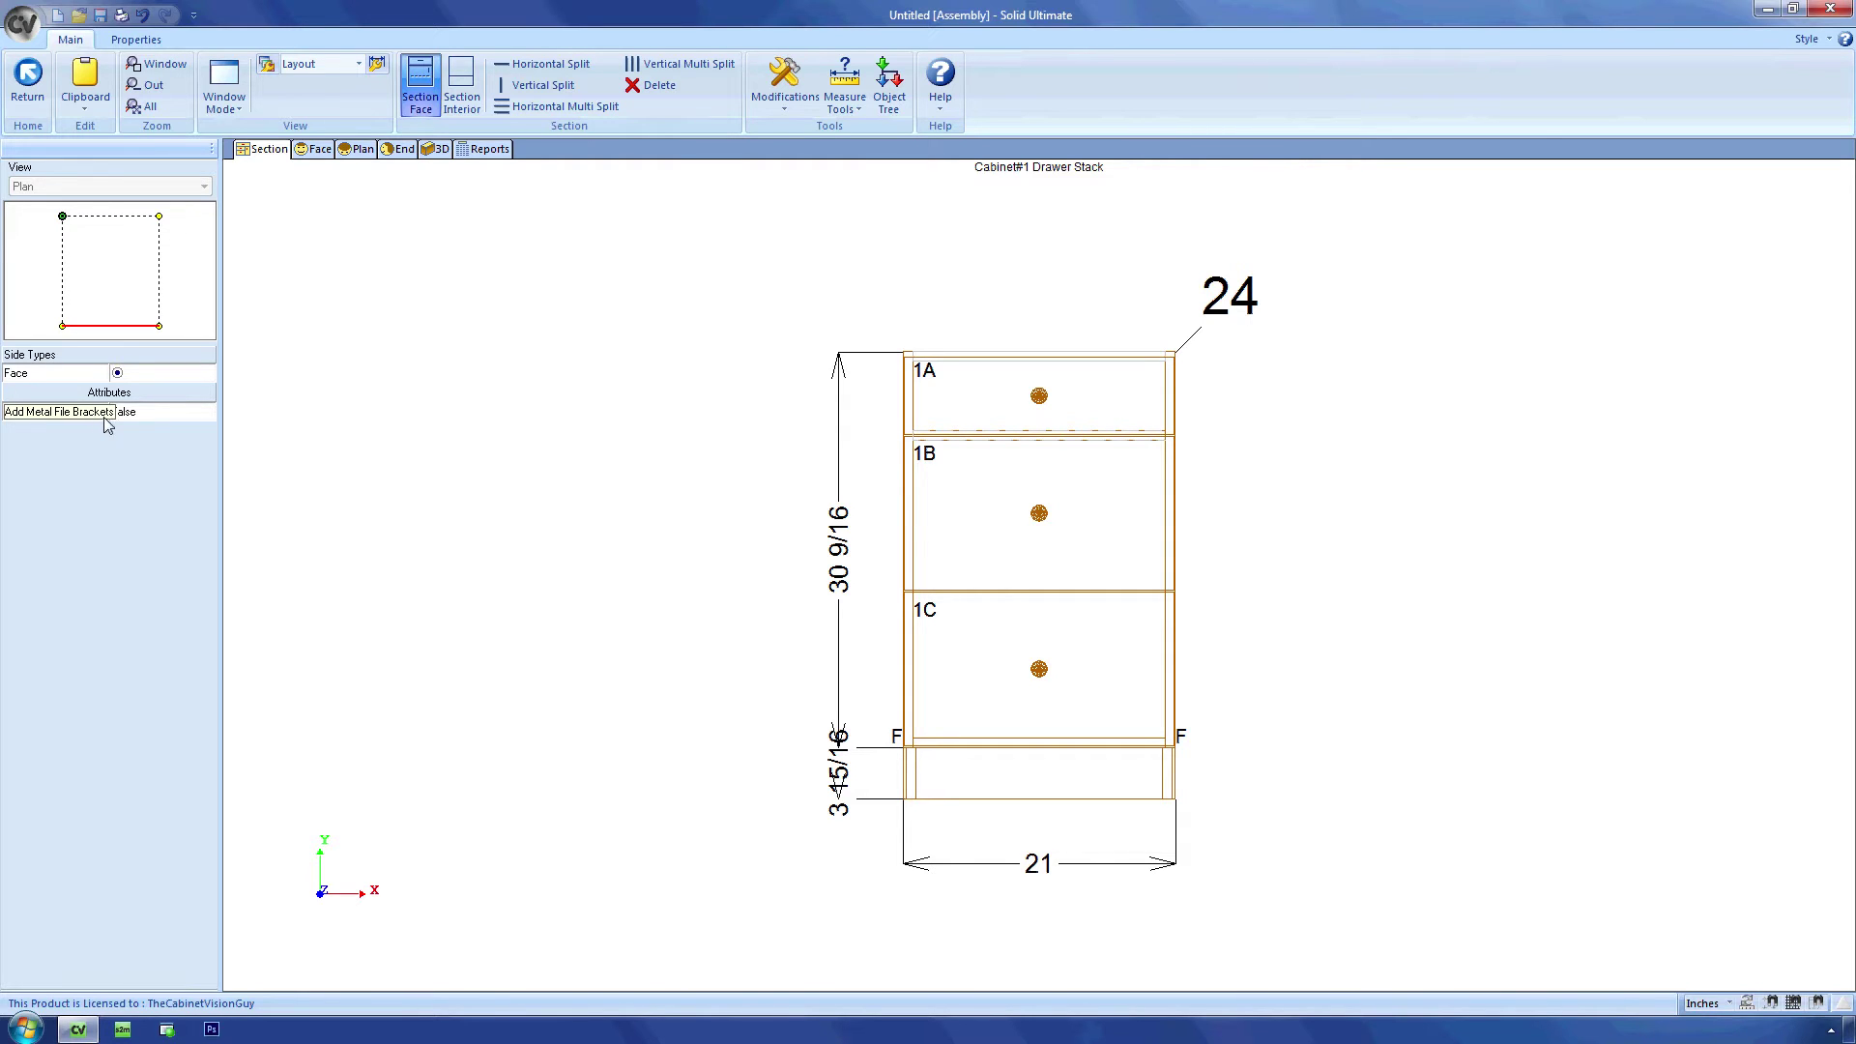
Step: Set Add Metal File Bracket to True and File Hanger Inset to 1
click(197, 416)
click(208, 418)
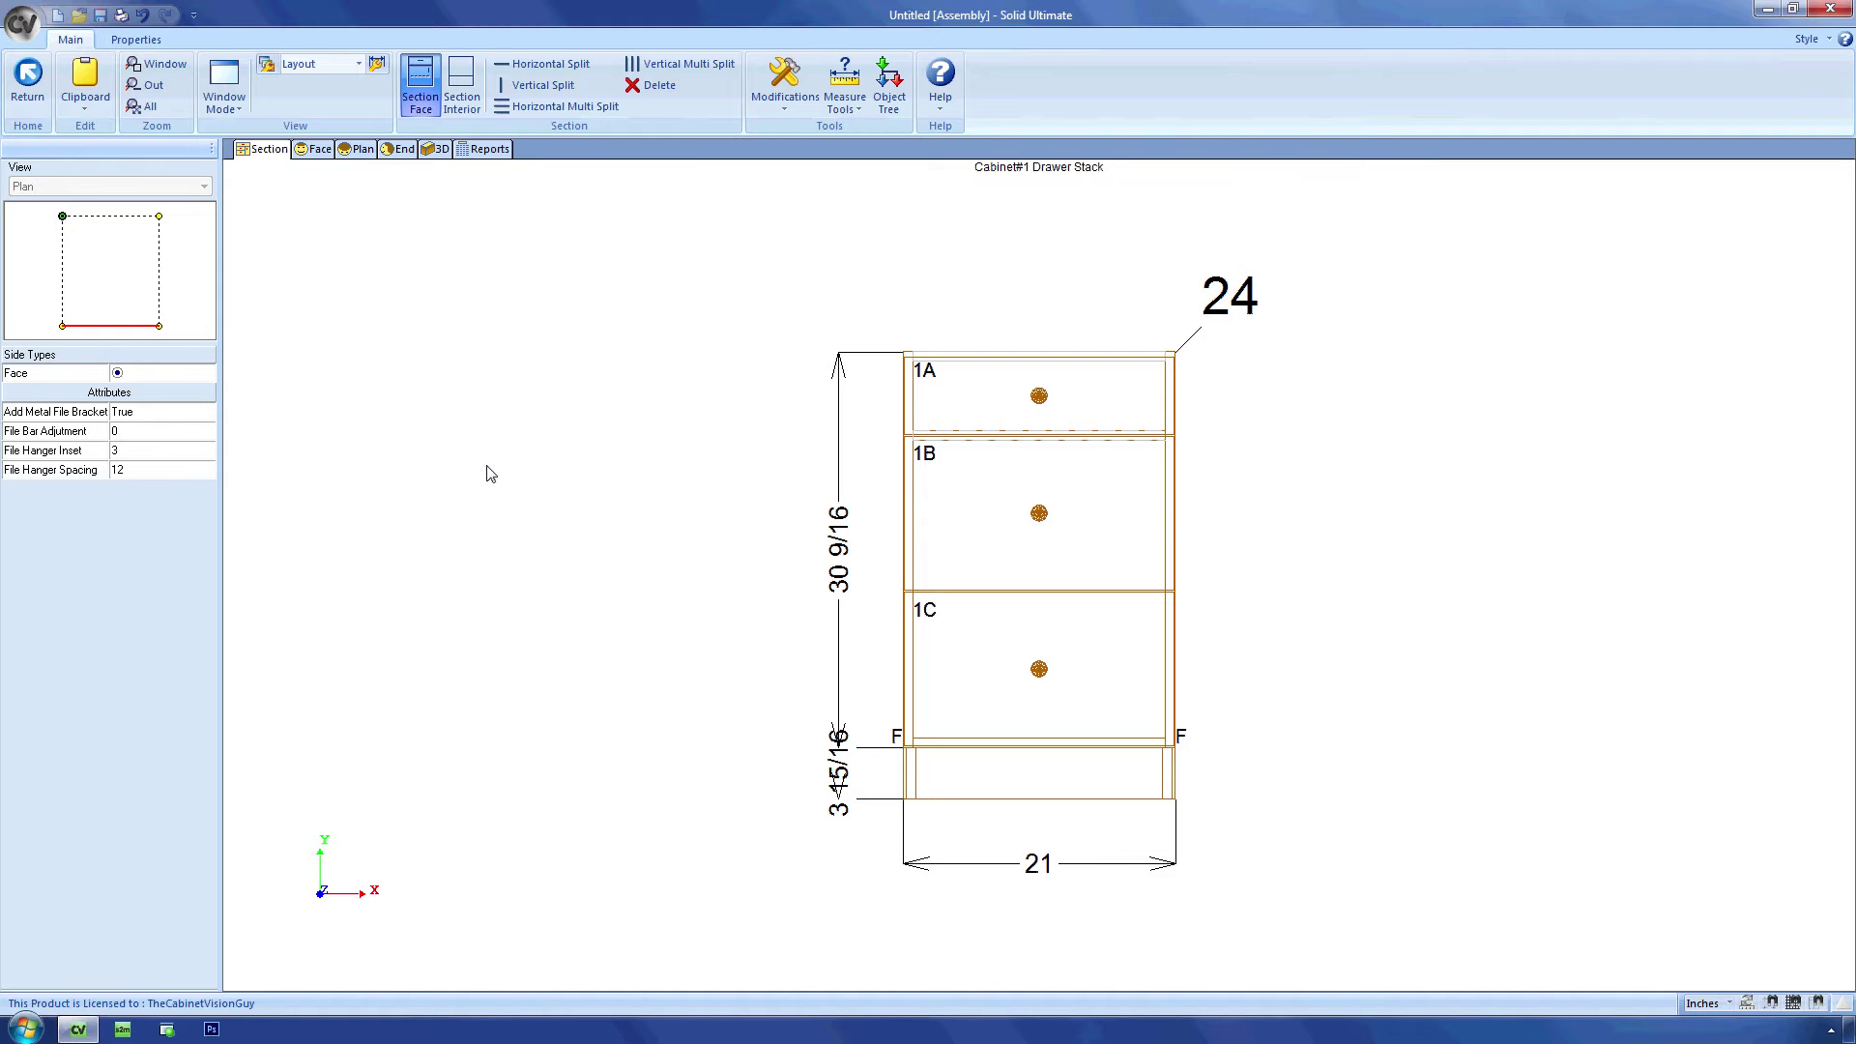
click(181, 447)
text(1)
key(Return)
Step: Set File Hanger Spacing to 16 and show the cabinet in 3D
click(136, 469)
text(16)
key(Return)
click(435, 149)
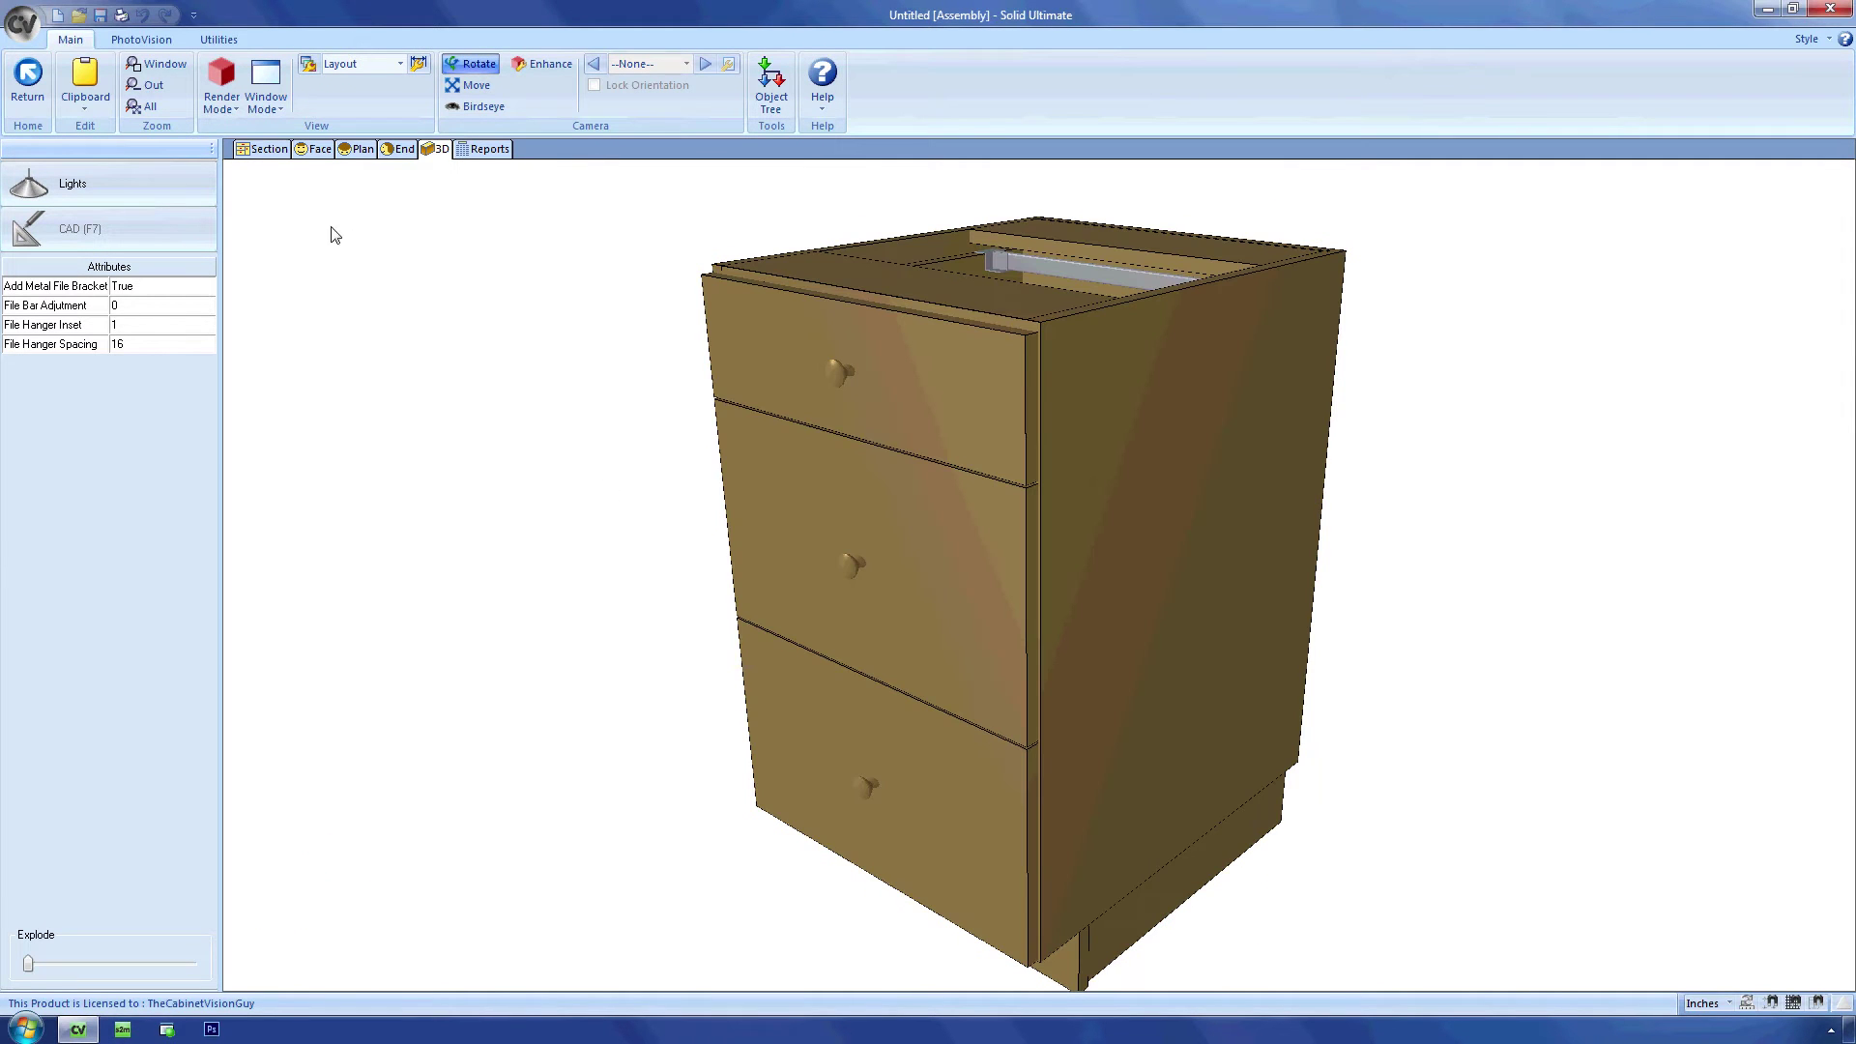
Step: In Section view, set drawer 1C's Open Amount to fully Open
click(370, 153)
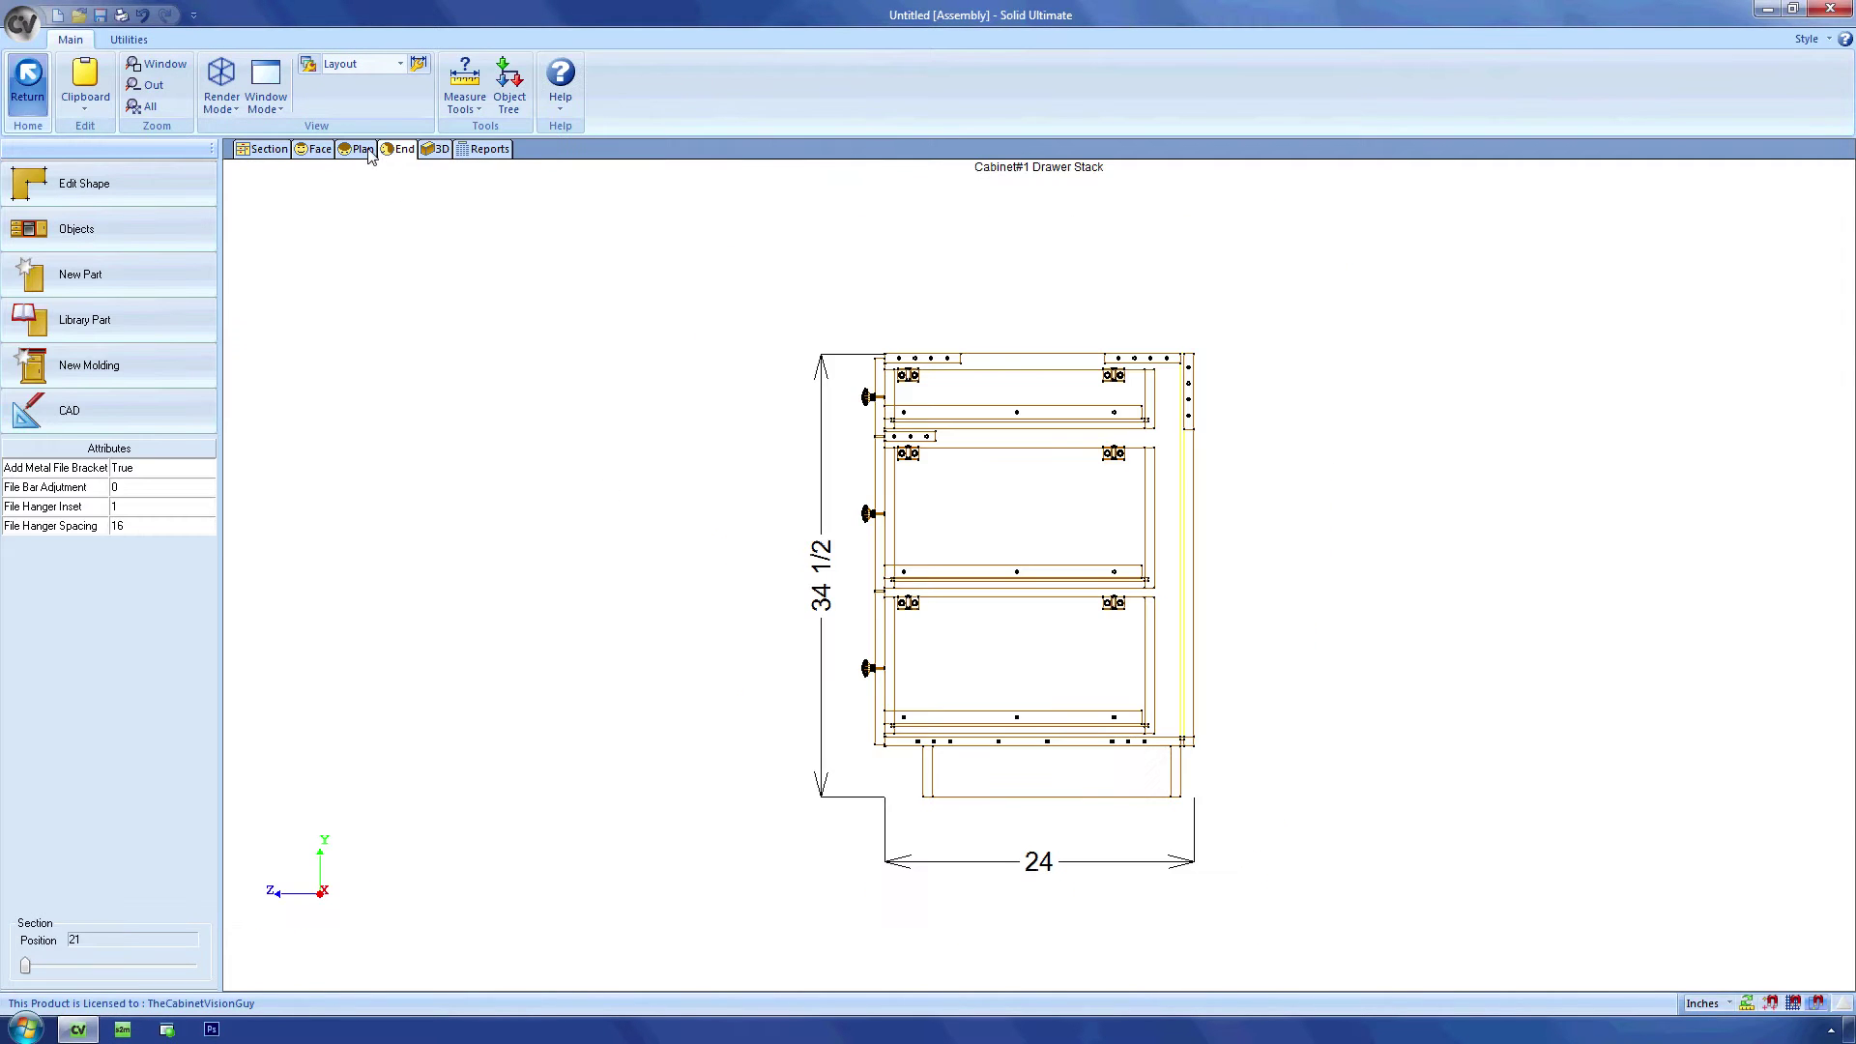
click(270, 150)
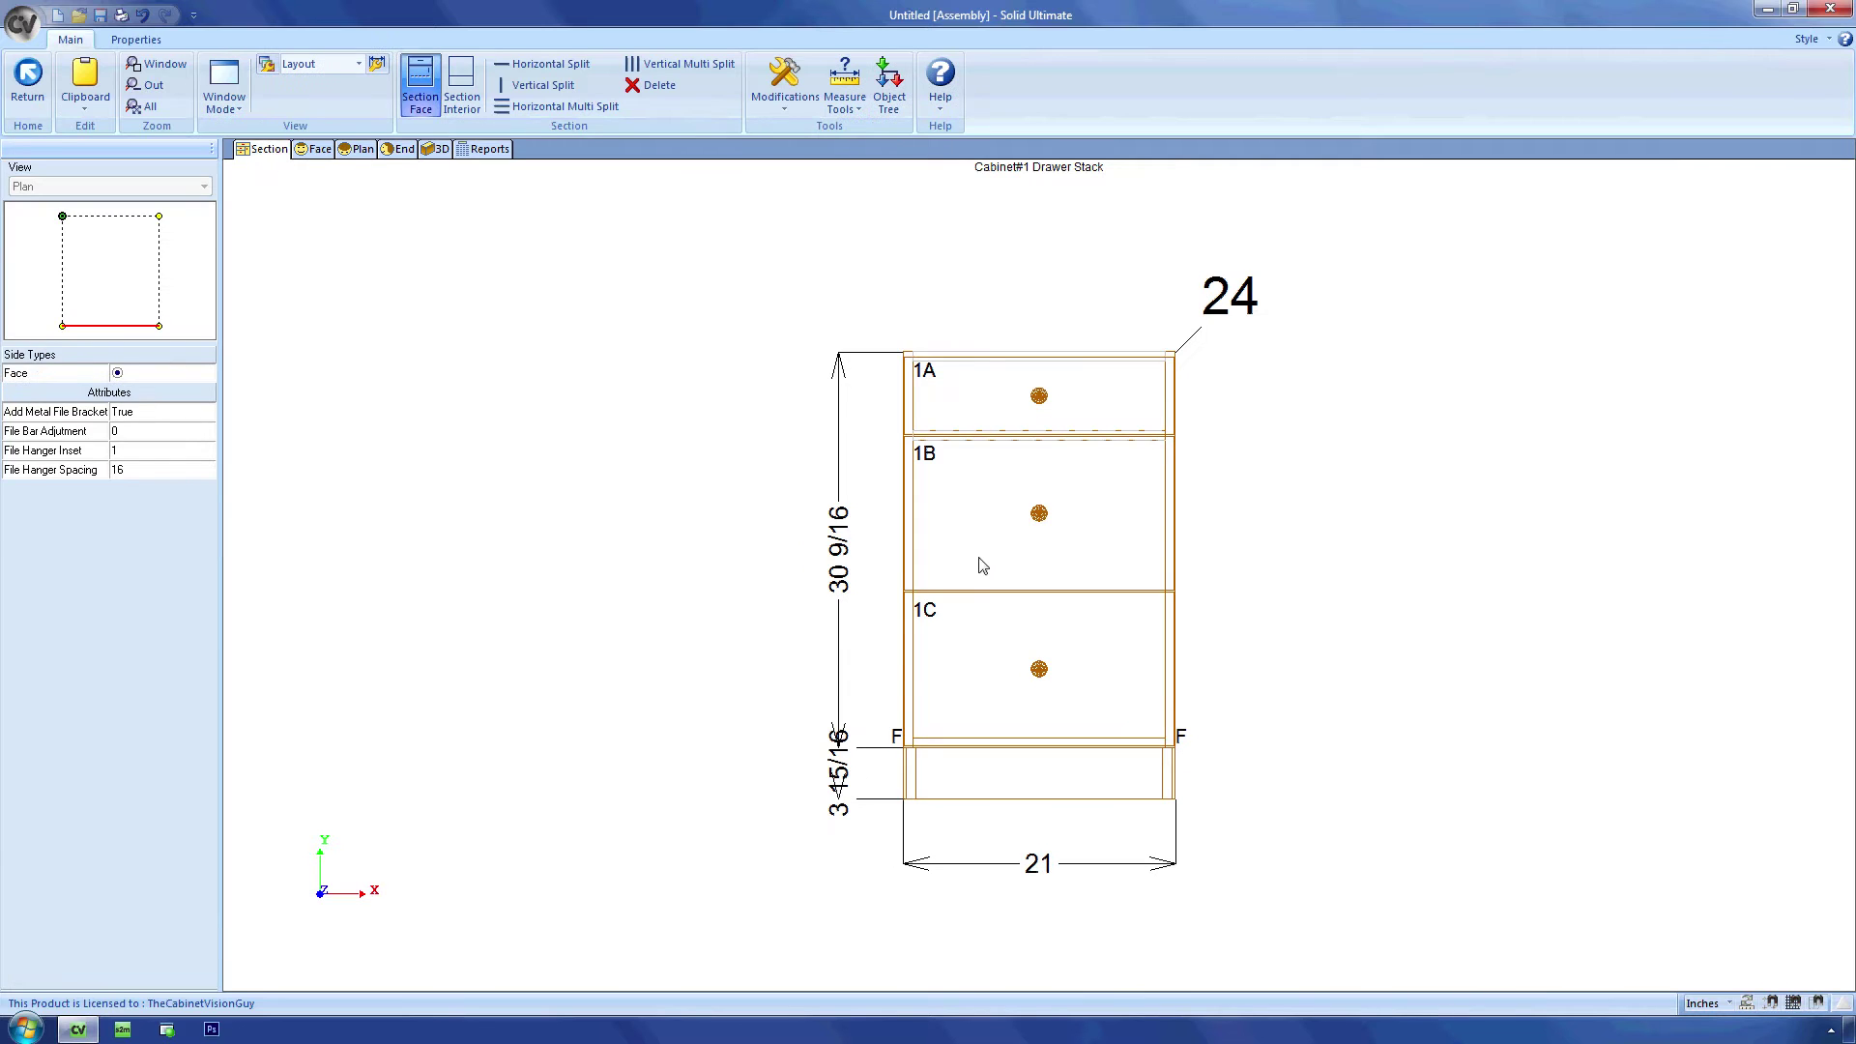
double_click(978, 612)
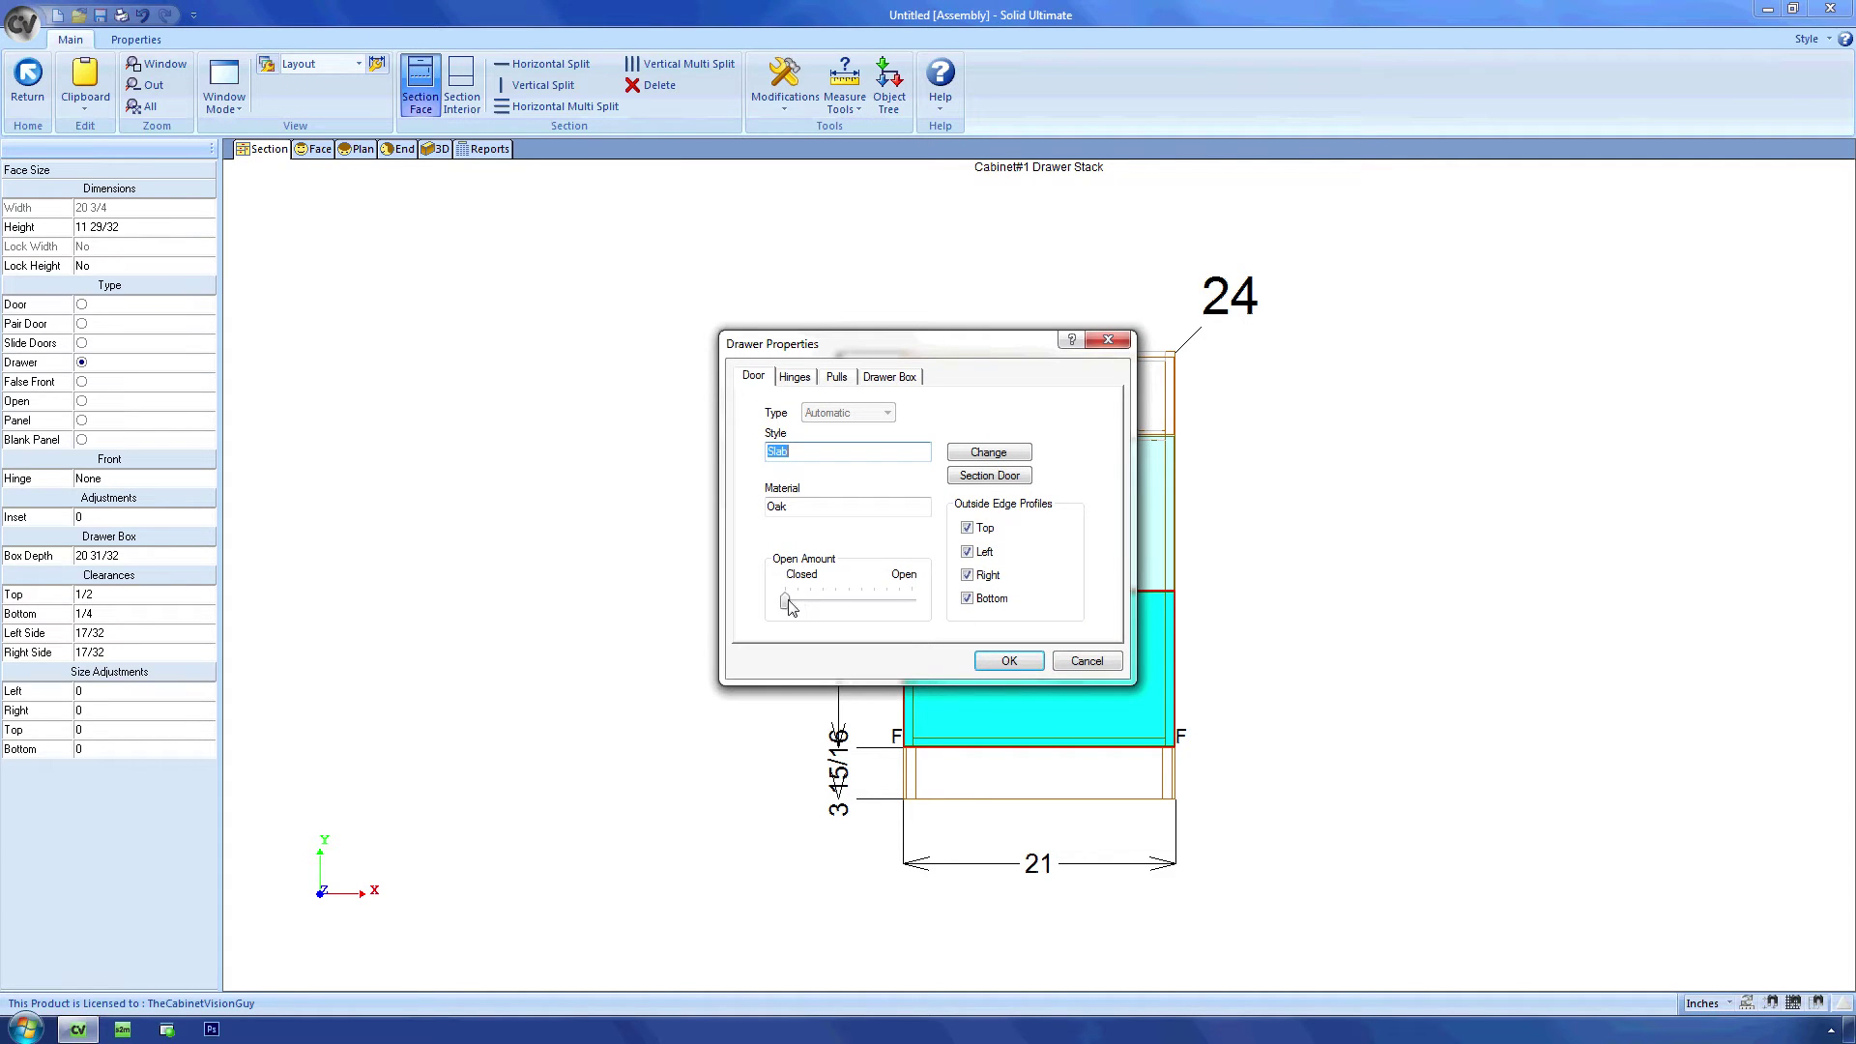
drag(790, 604, 922, 613)
click(1007, 661)
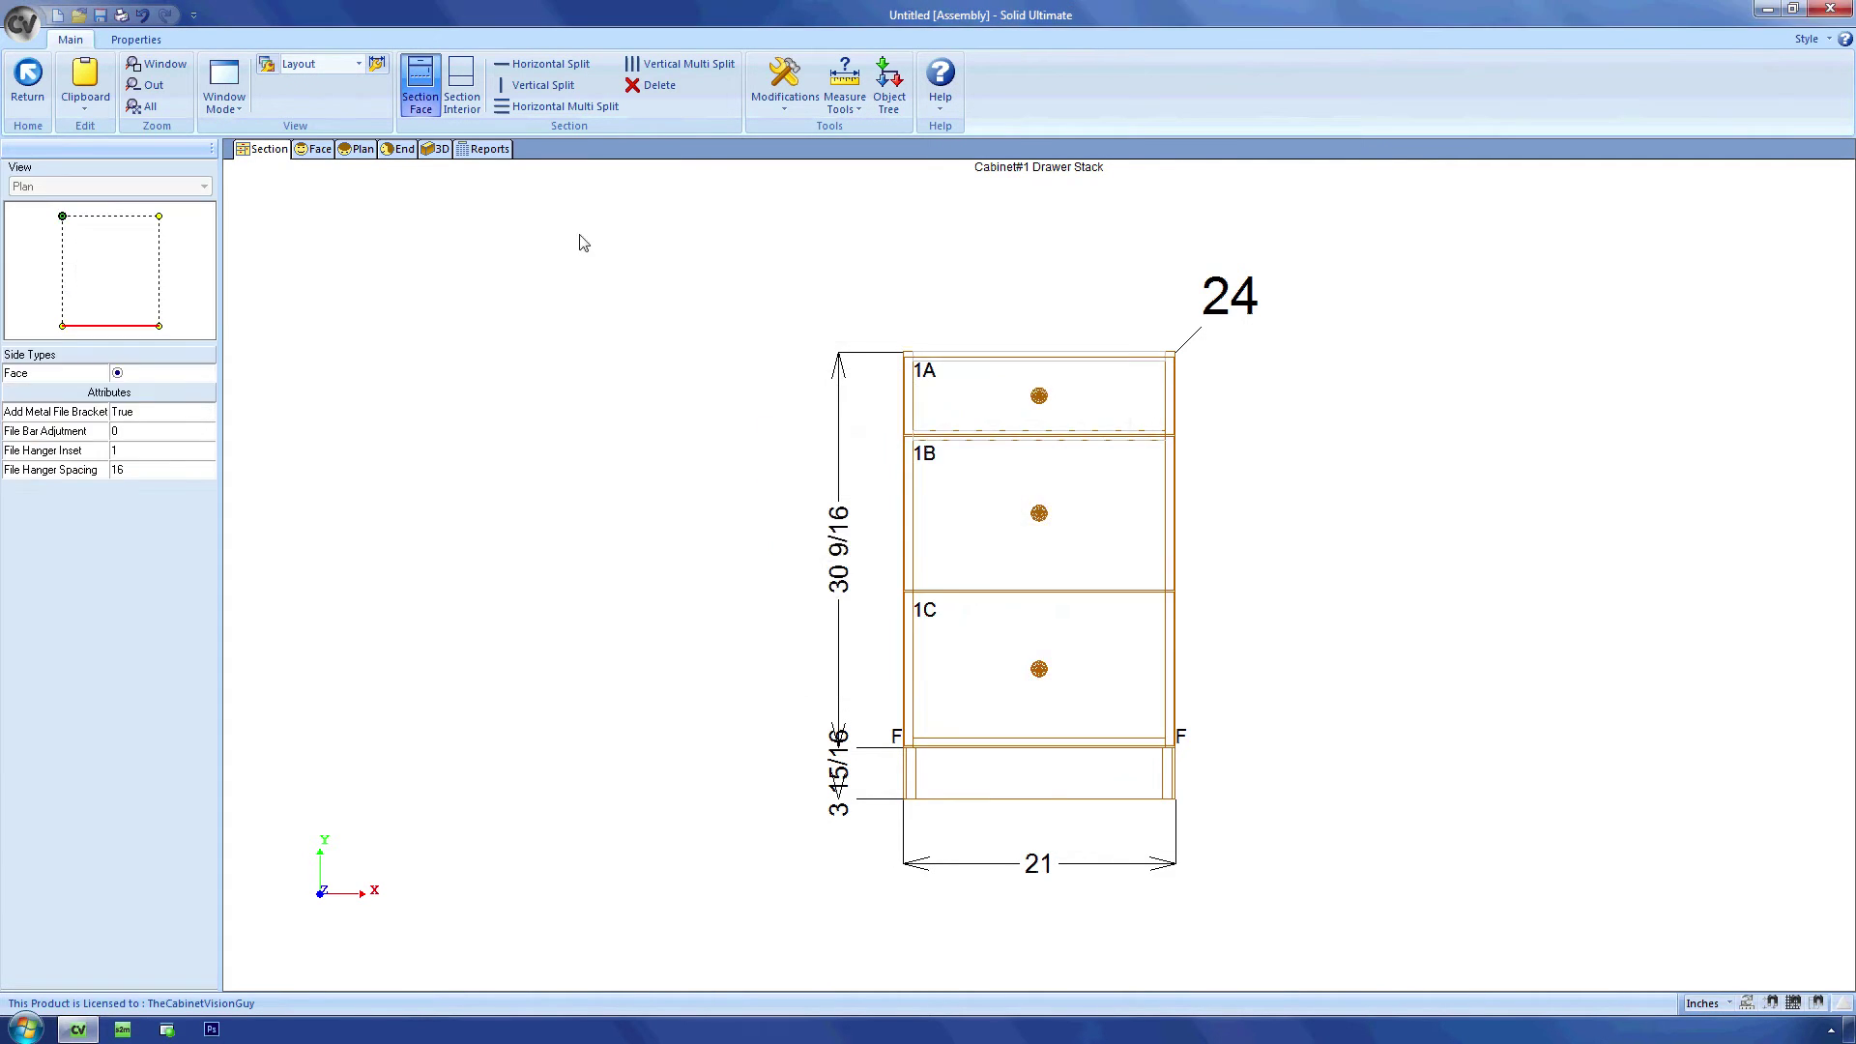
Step: In 3D, zoom-window onto the file hanger bracket, then Zoom All at an oblique angle
click(437, 149)
drag(652, 346, 814, 646)
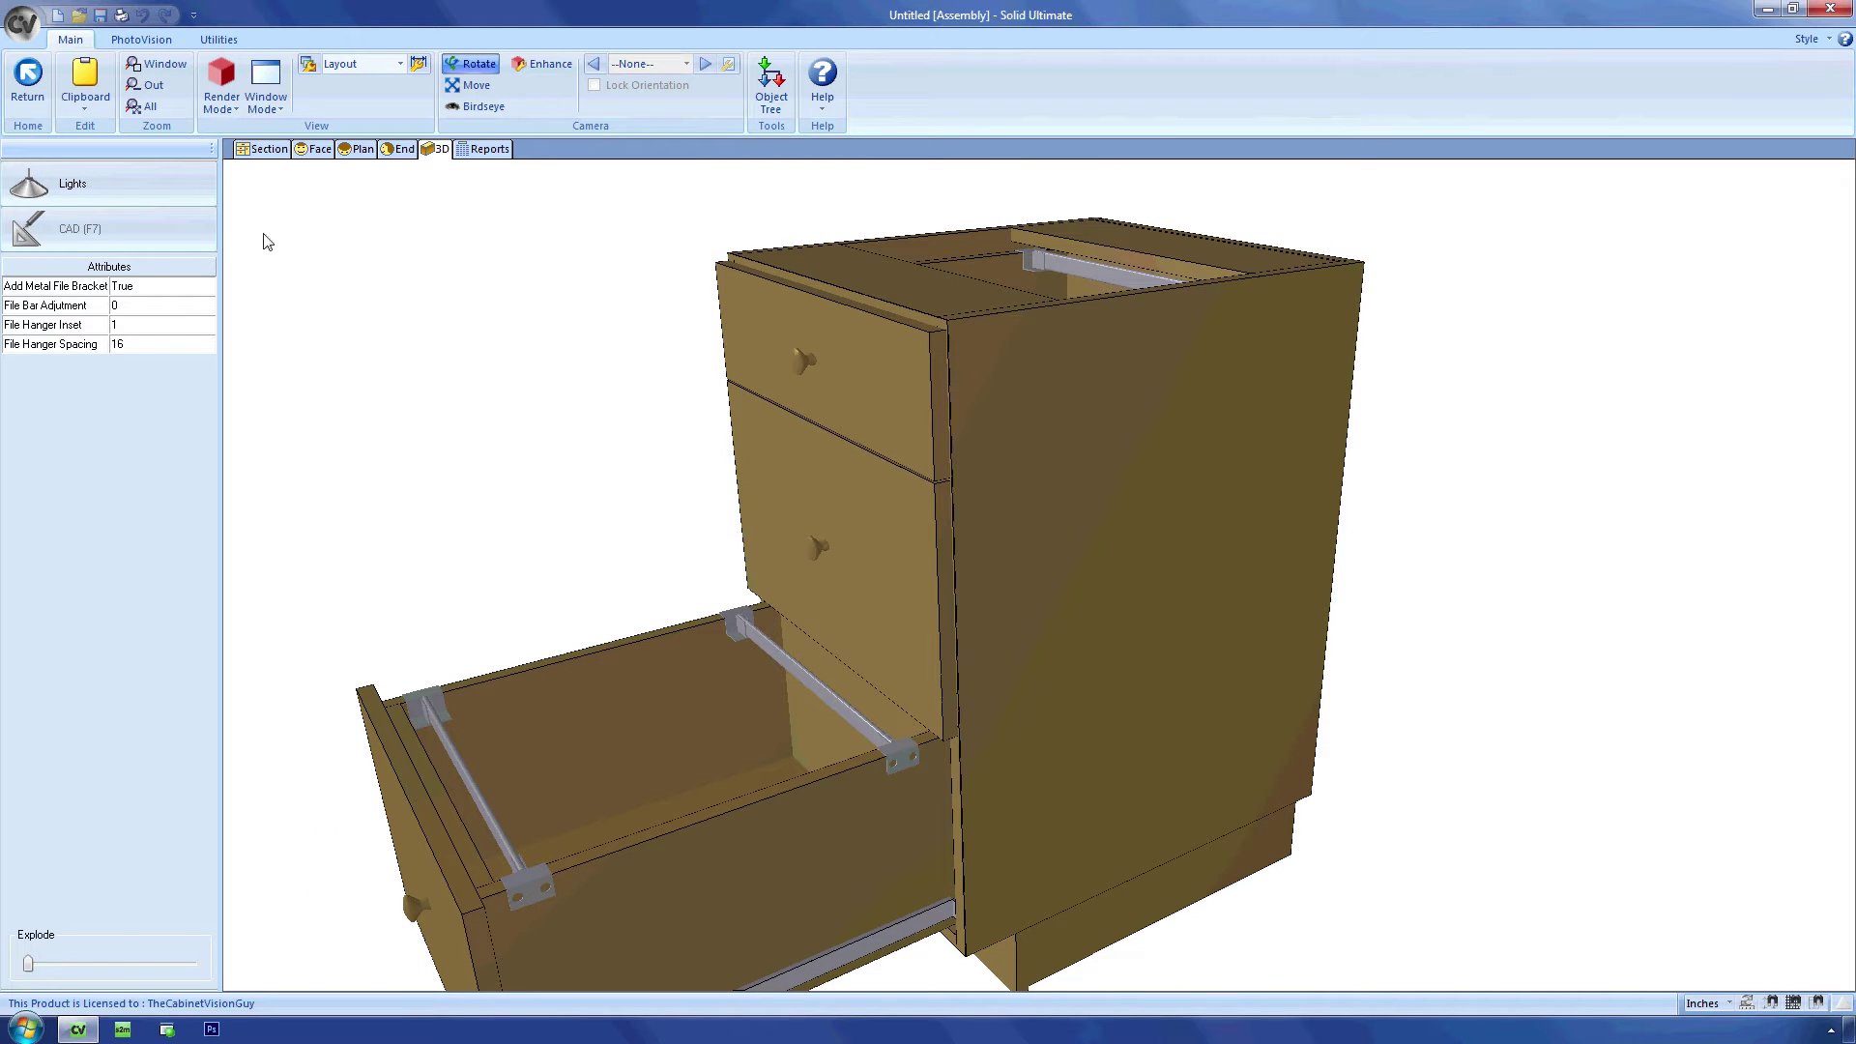
click(157, 64)
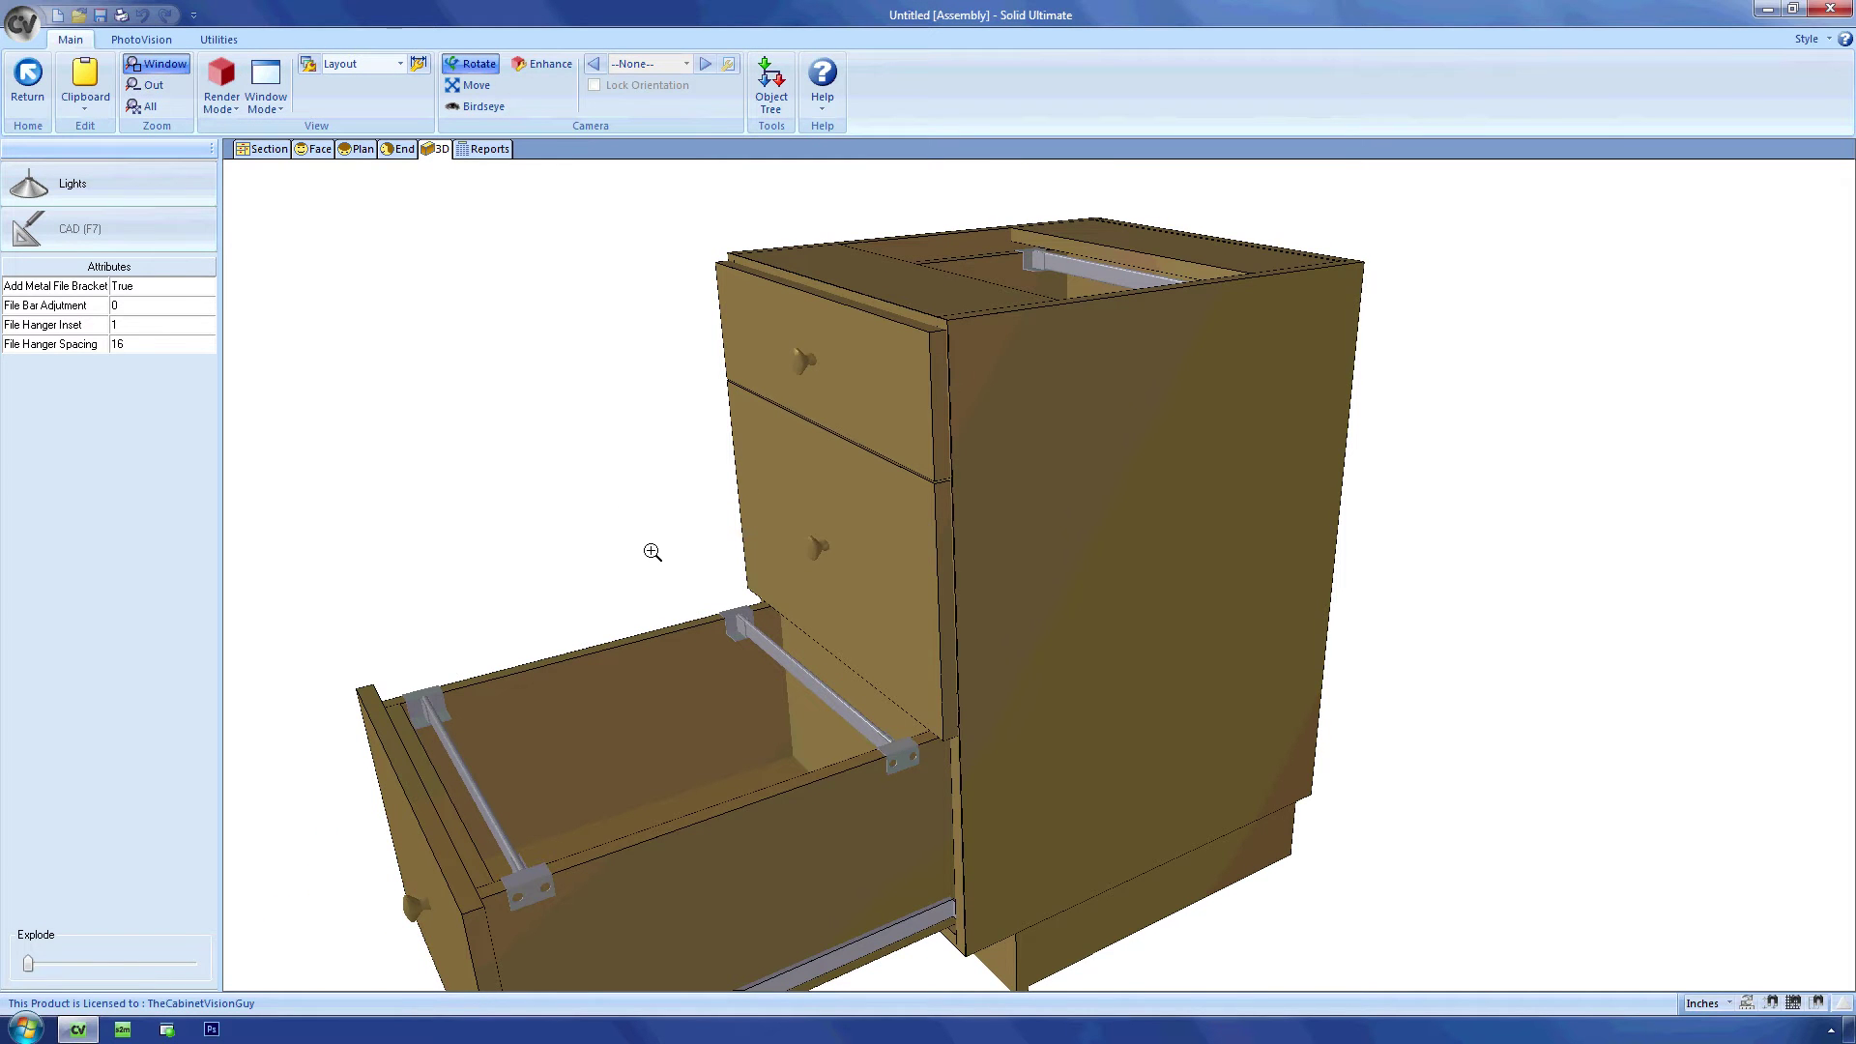
drag(675, 592, 792, 669)
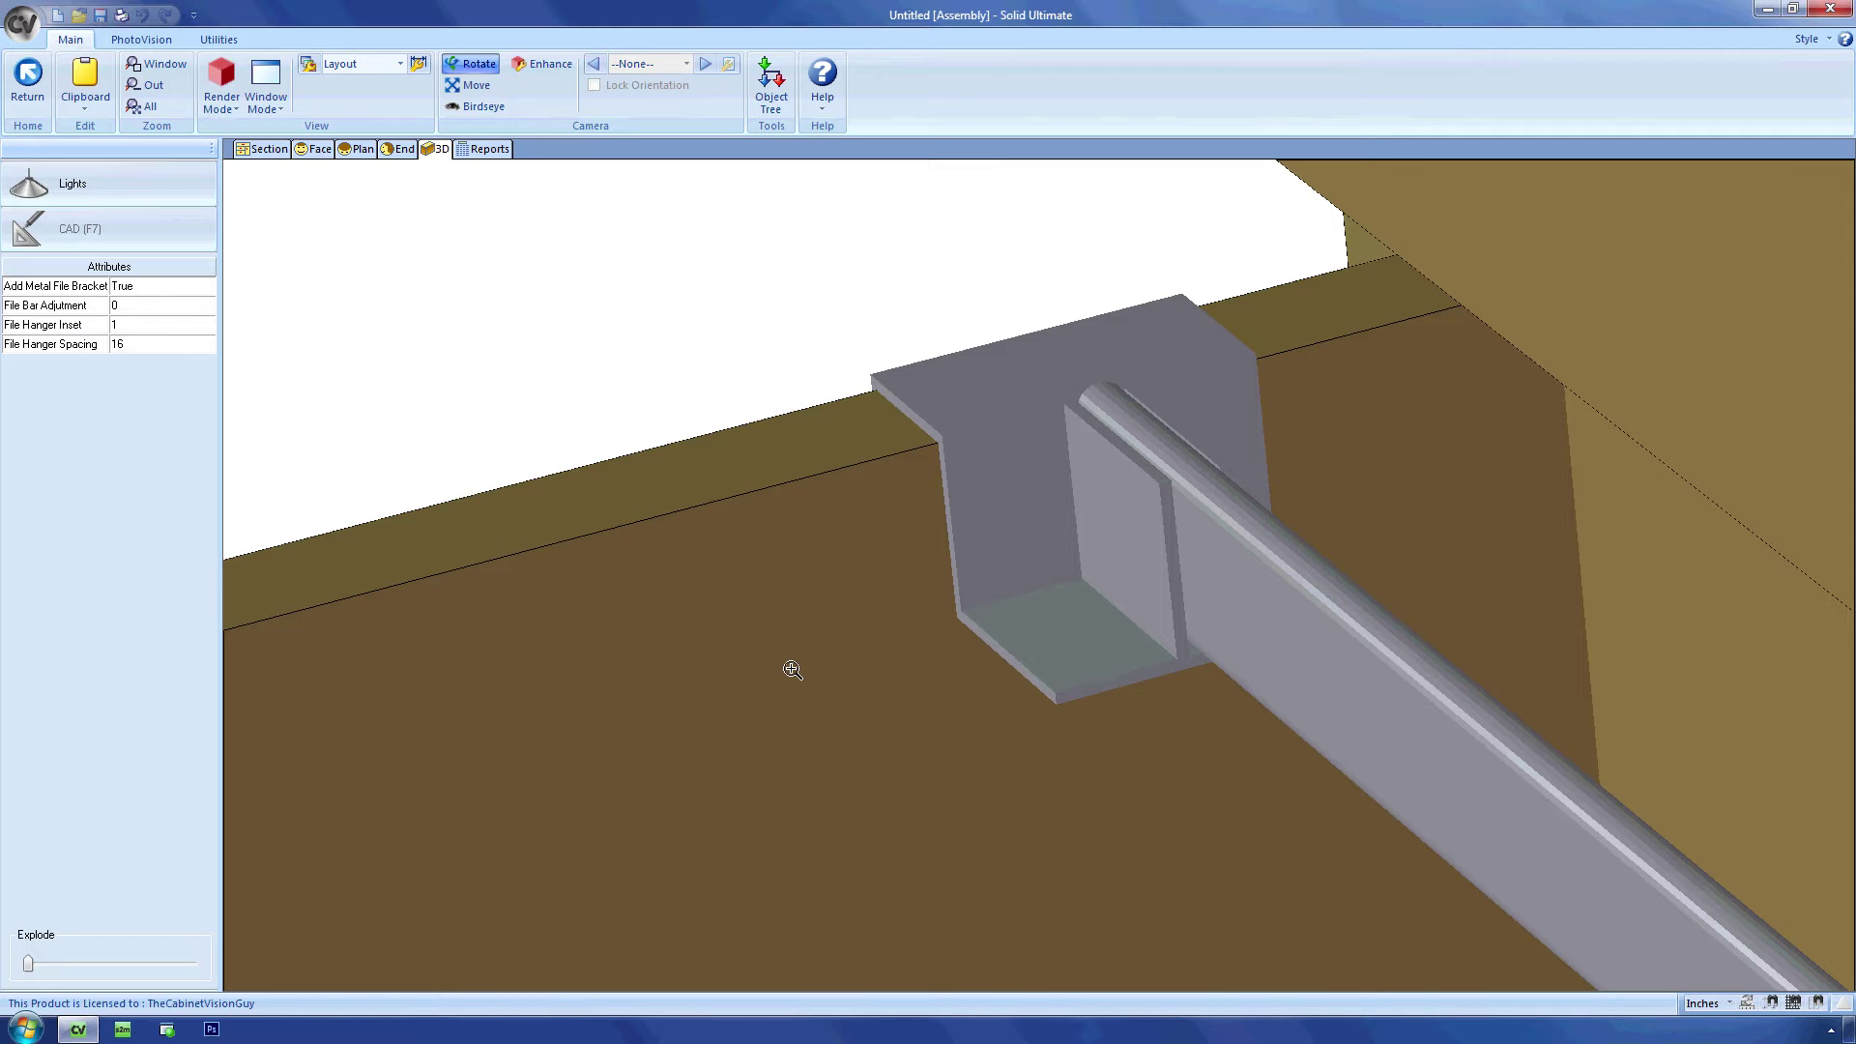
click(143, 106)
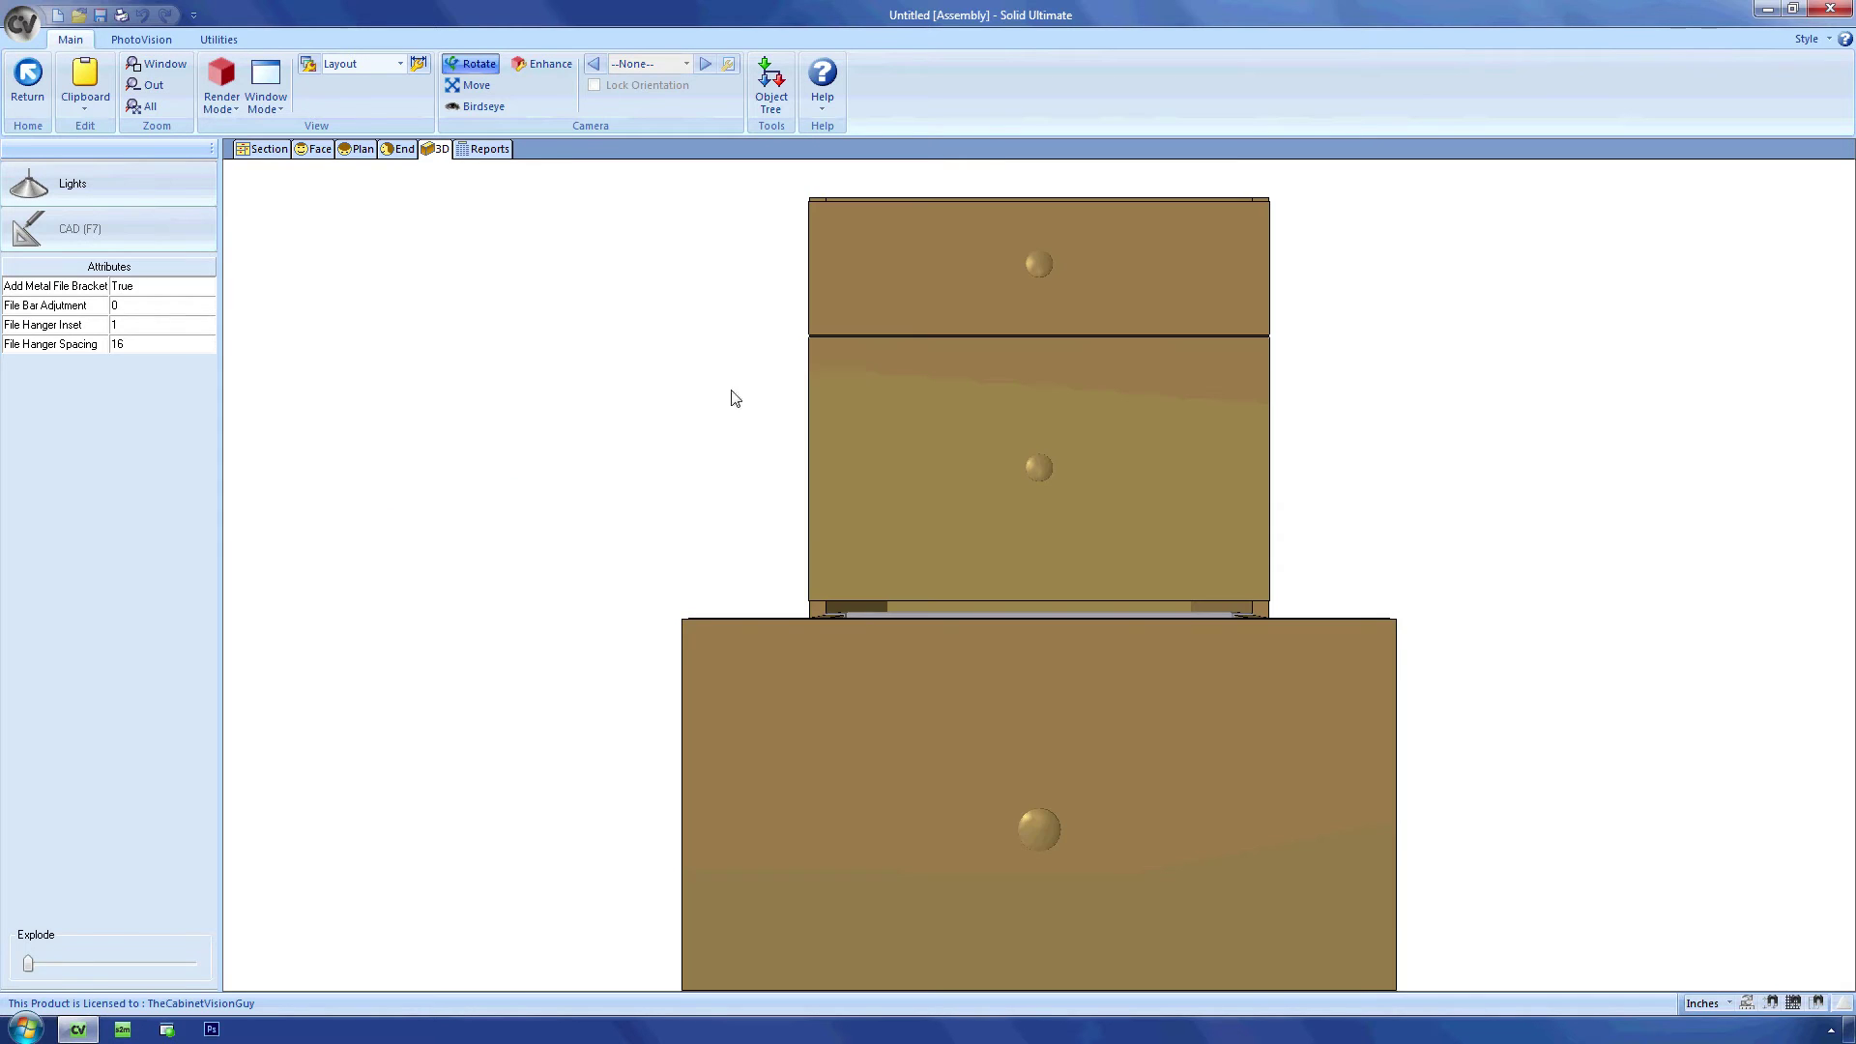
mouse_move(734, 399)
mouse_down()
mouse_move(622, 518)
mouse_move(433, 459)
mouse_up()
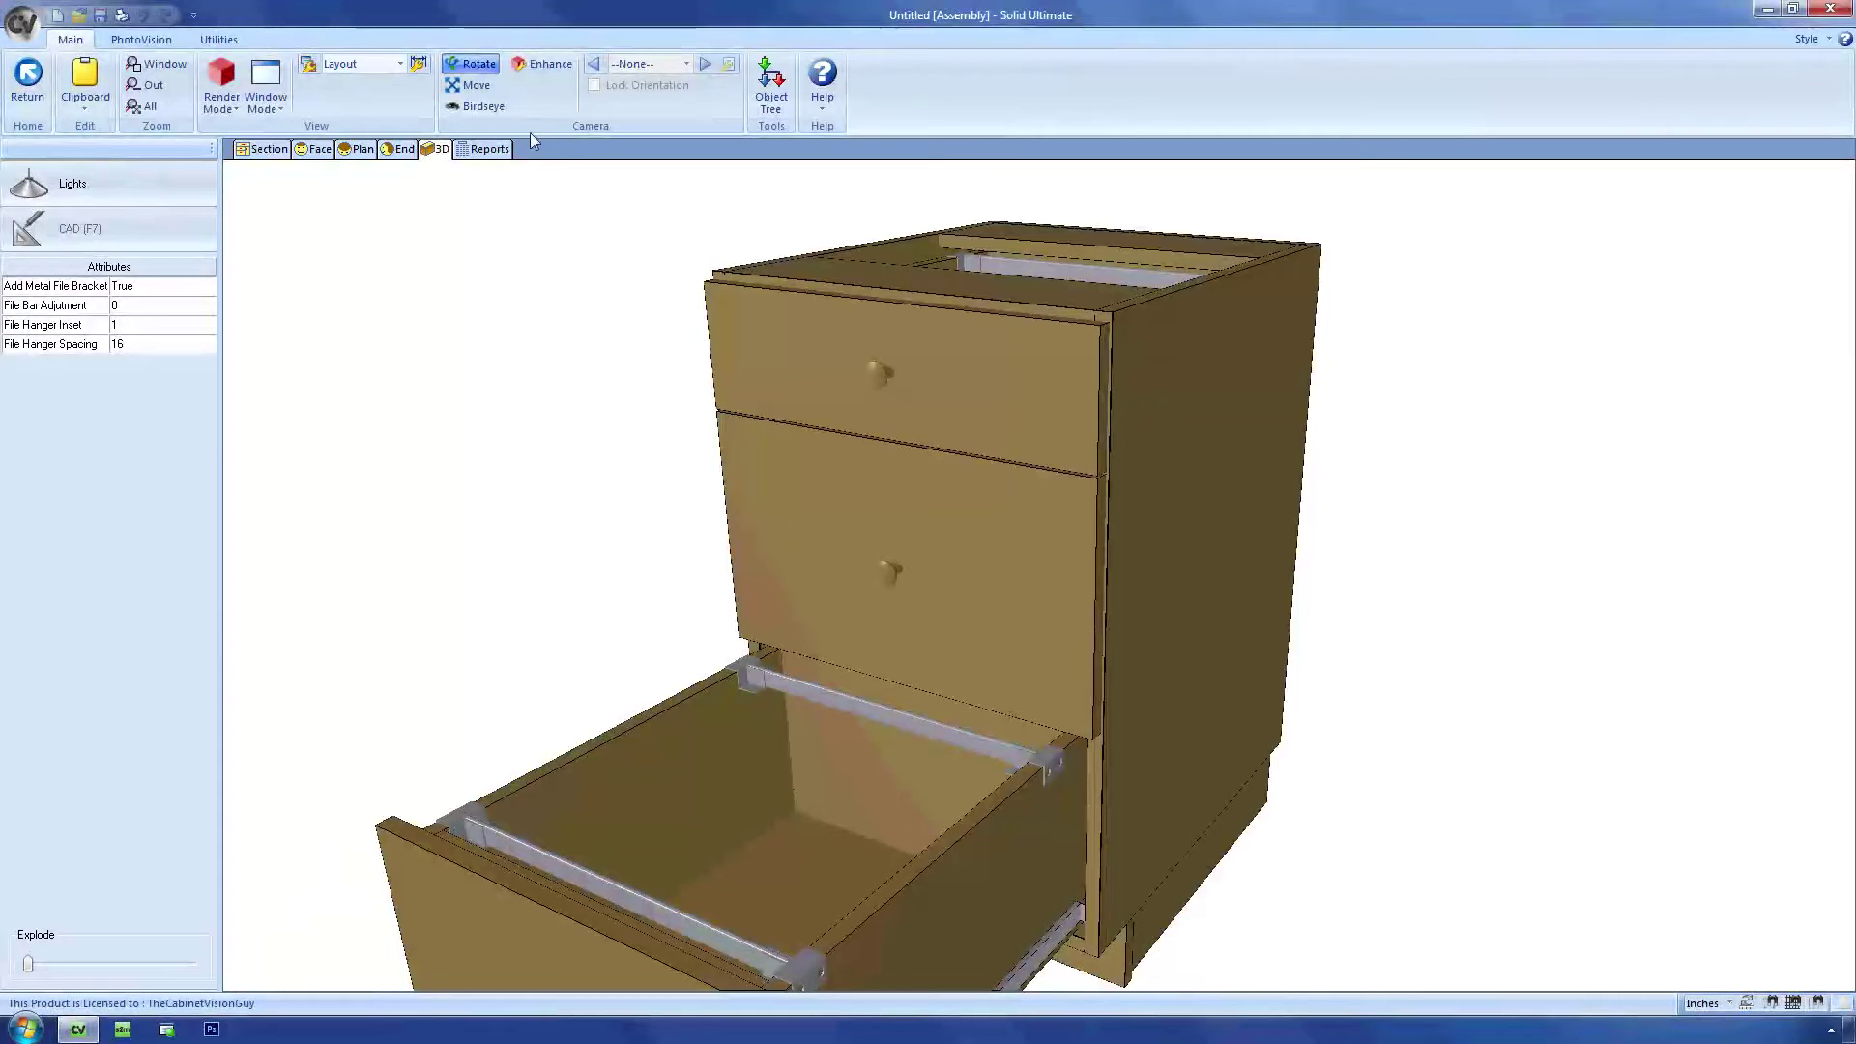
Step: In the Object Tree, set the first Drawer Opening's _DropFileHangers to 1, then show the End view
click(770, 82)
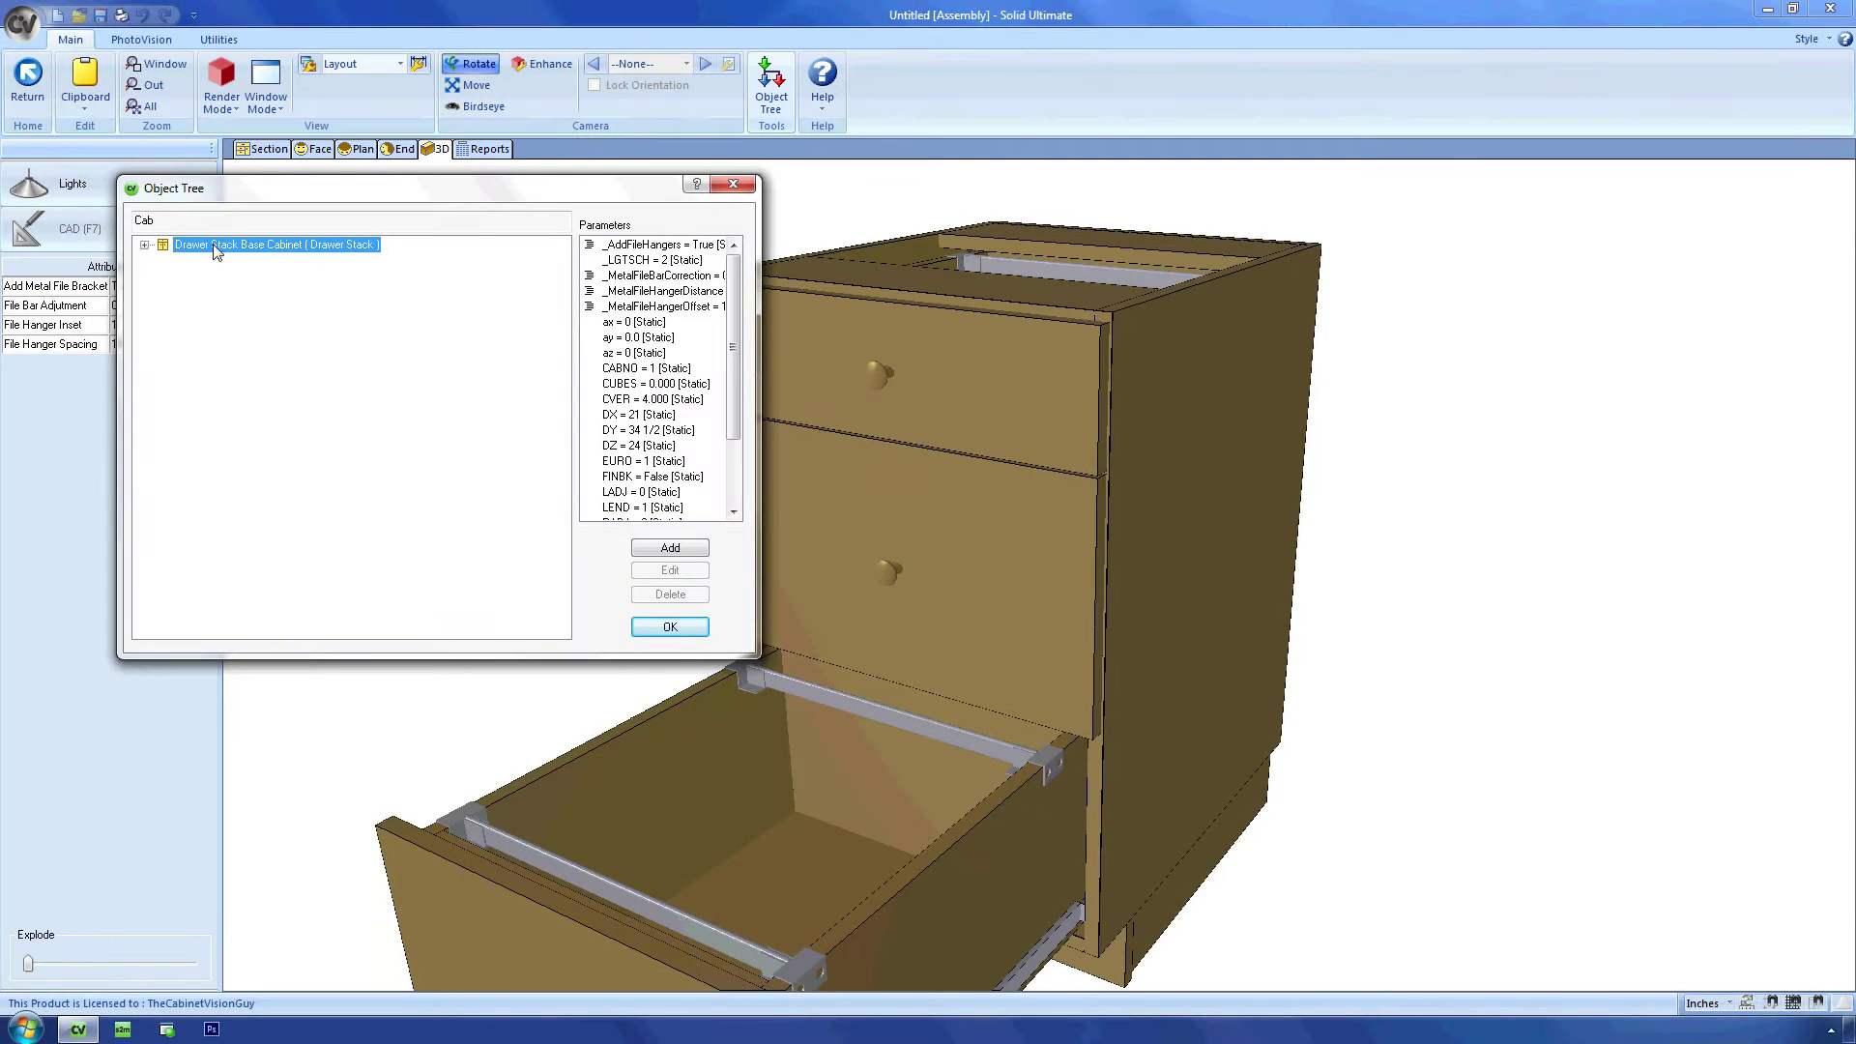
click(145, 245)
click(163, 291)
click(209, 322)
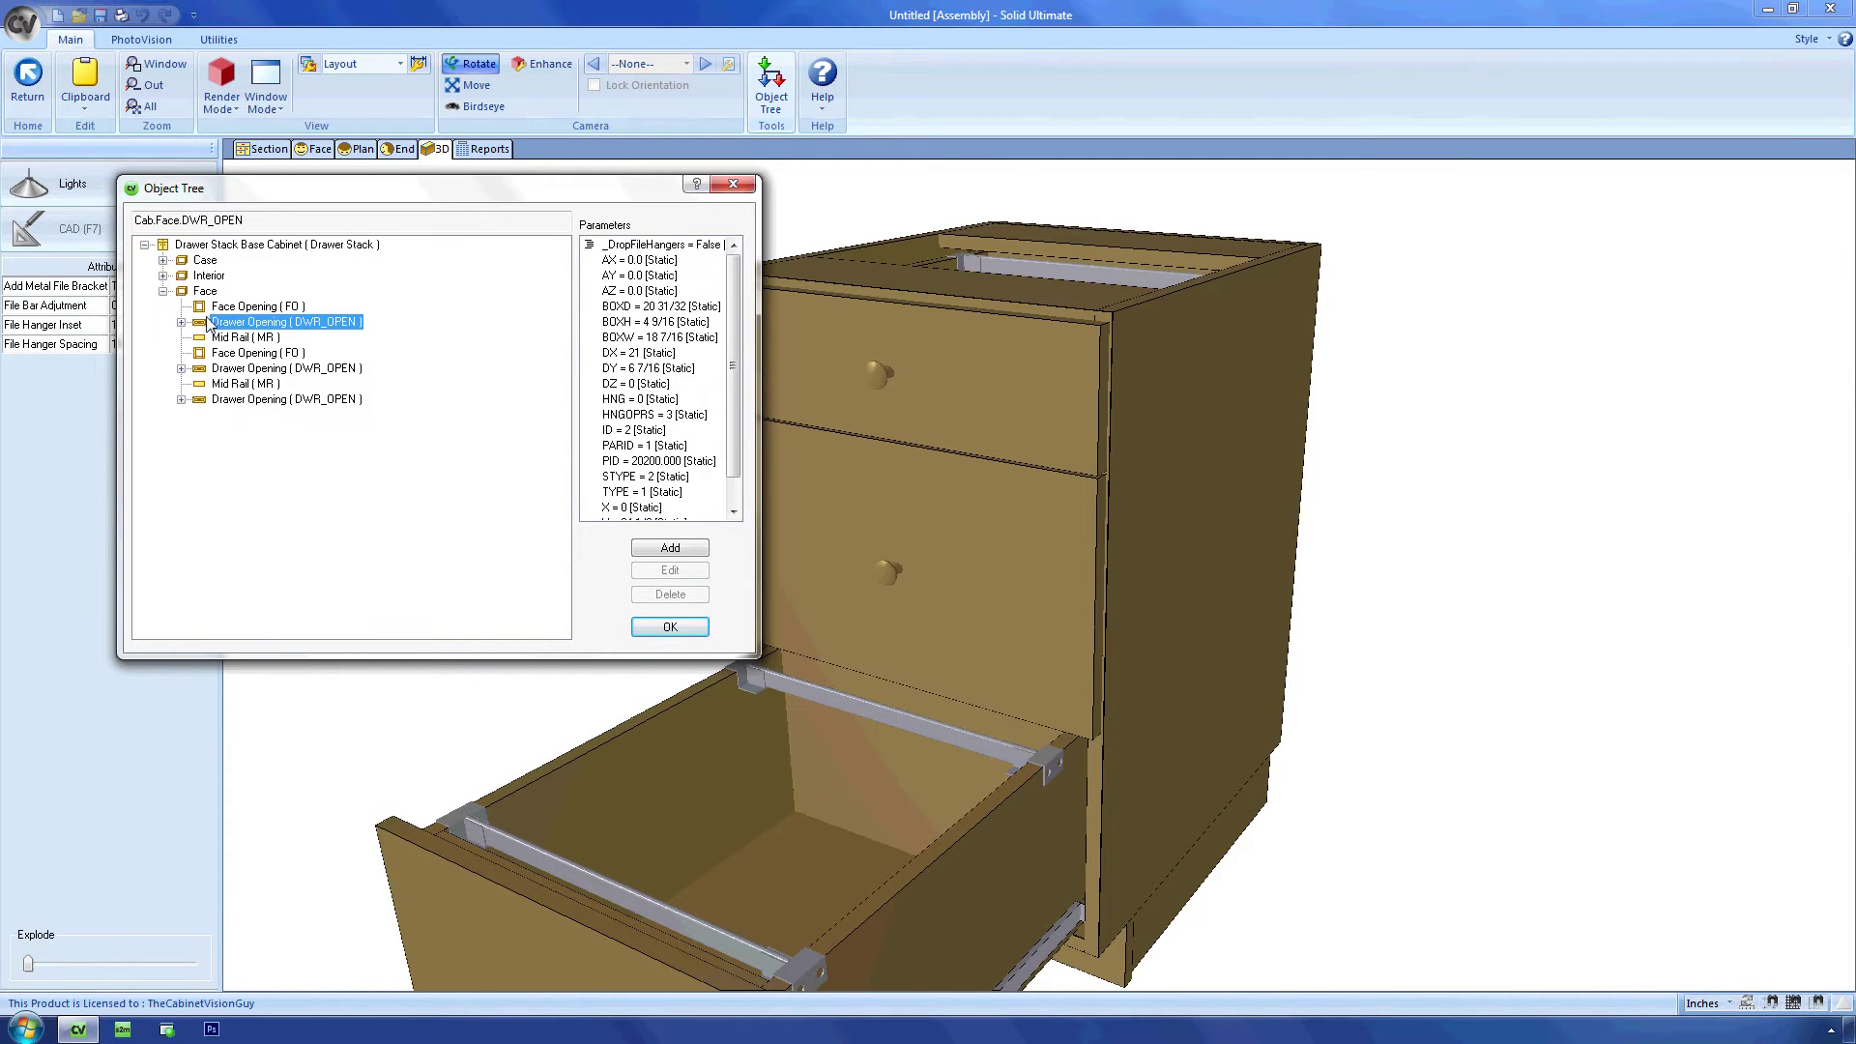
double_click(621, 248)
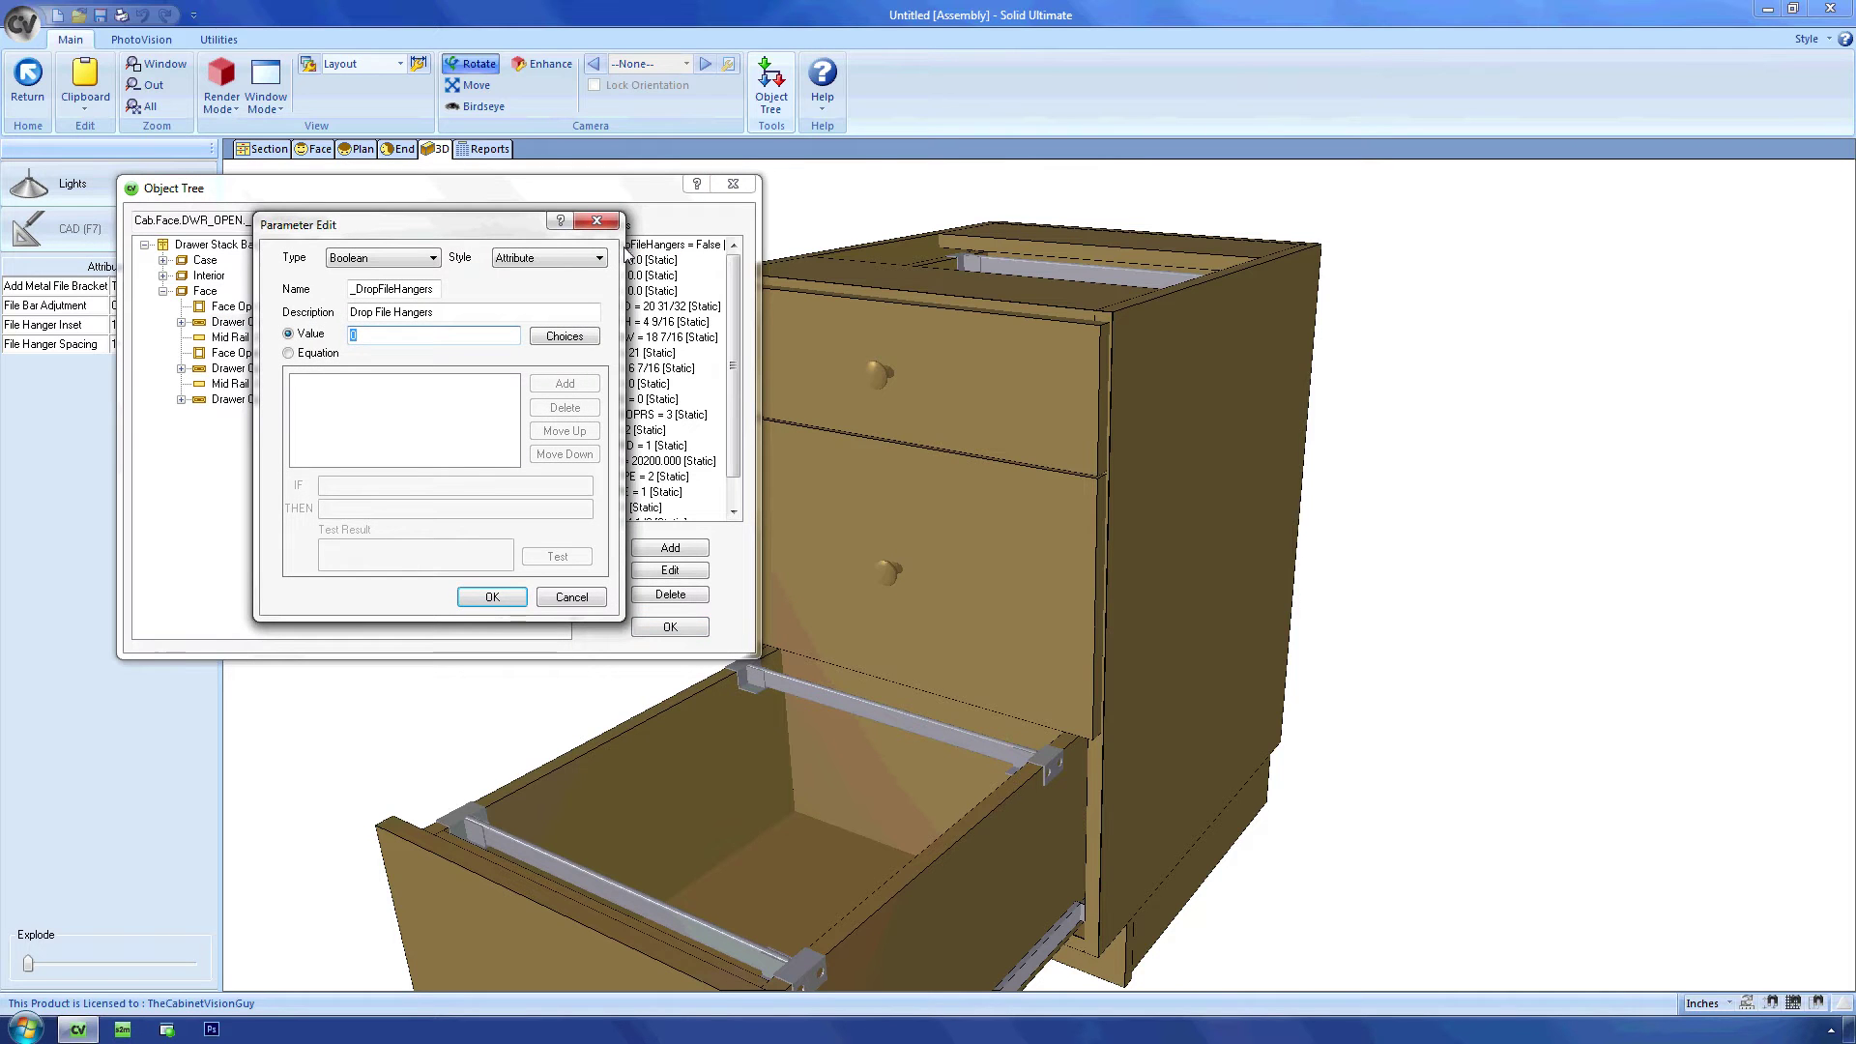
key(Return)
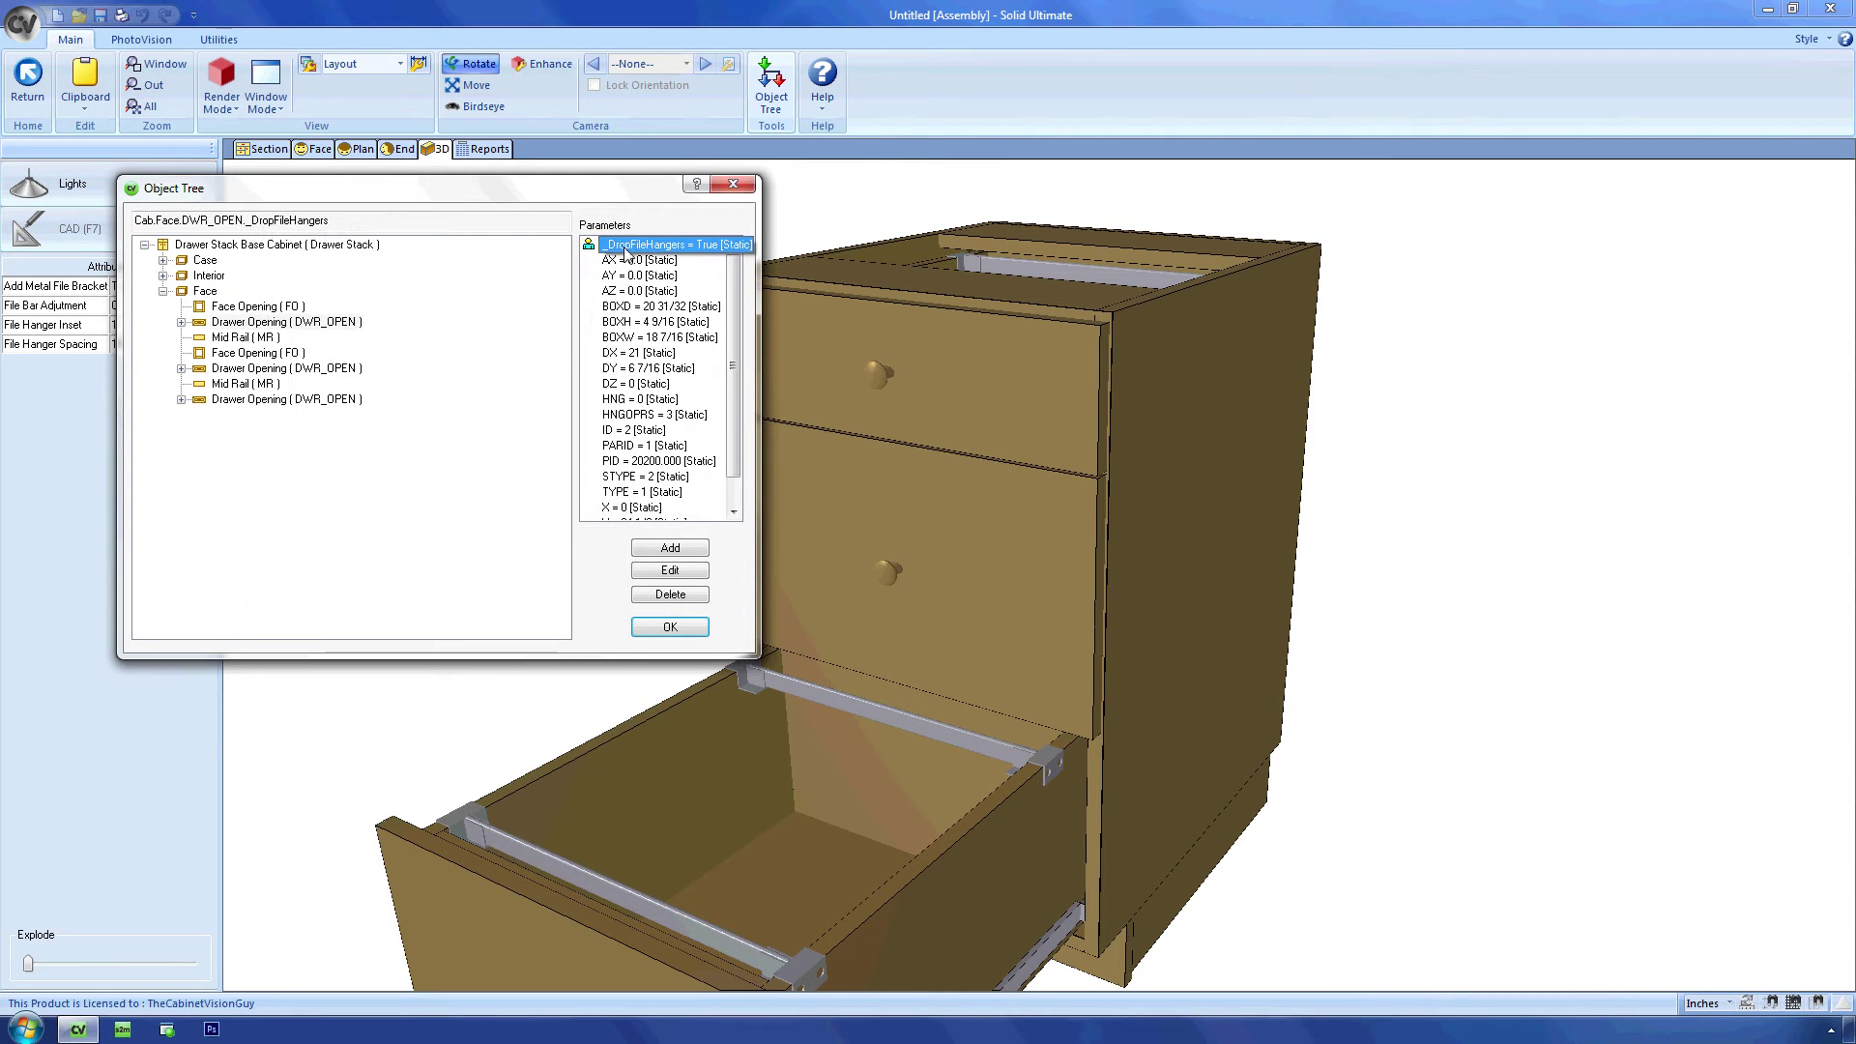
click(671, 627)
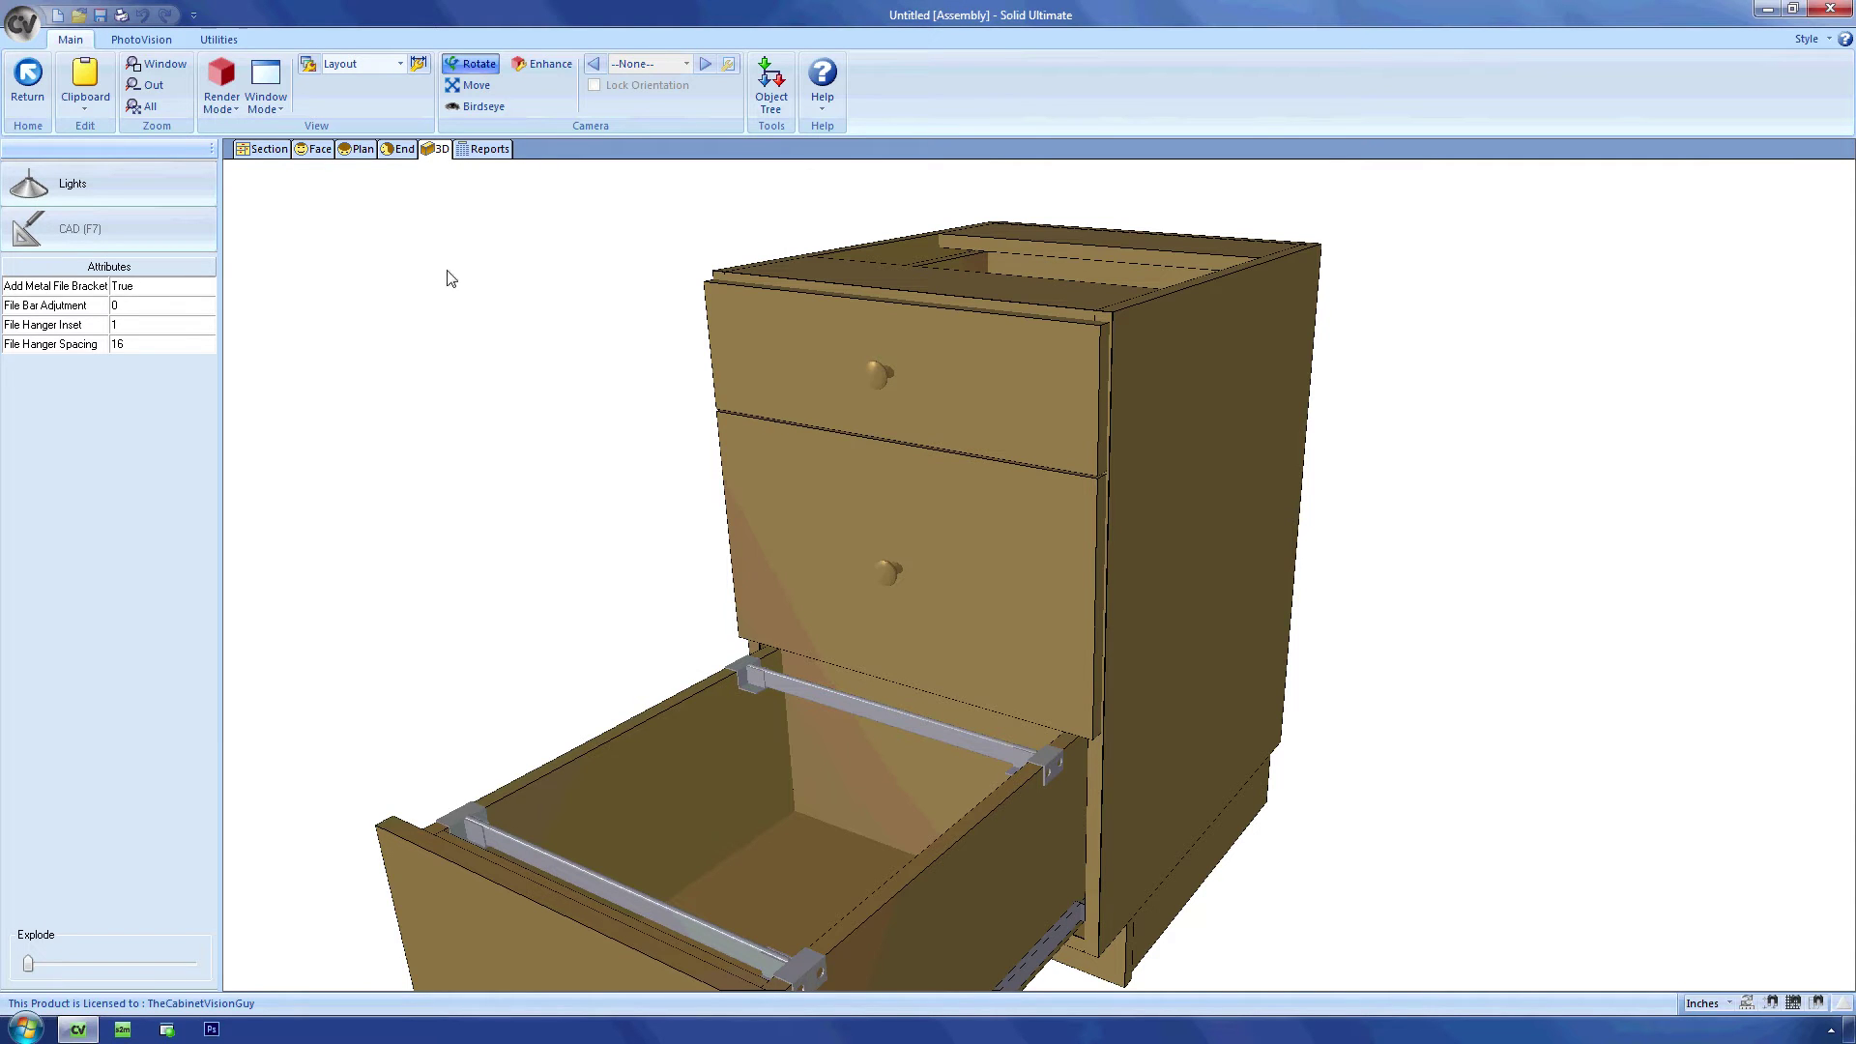
click(403, 151)
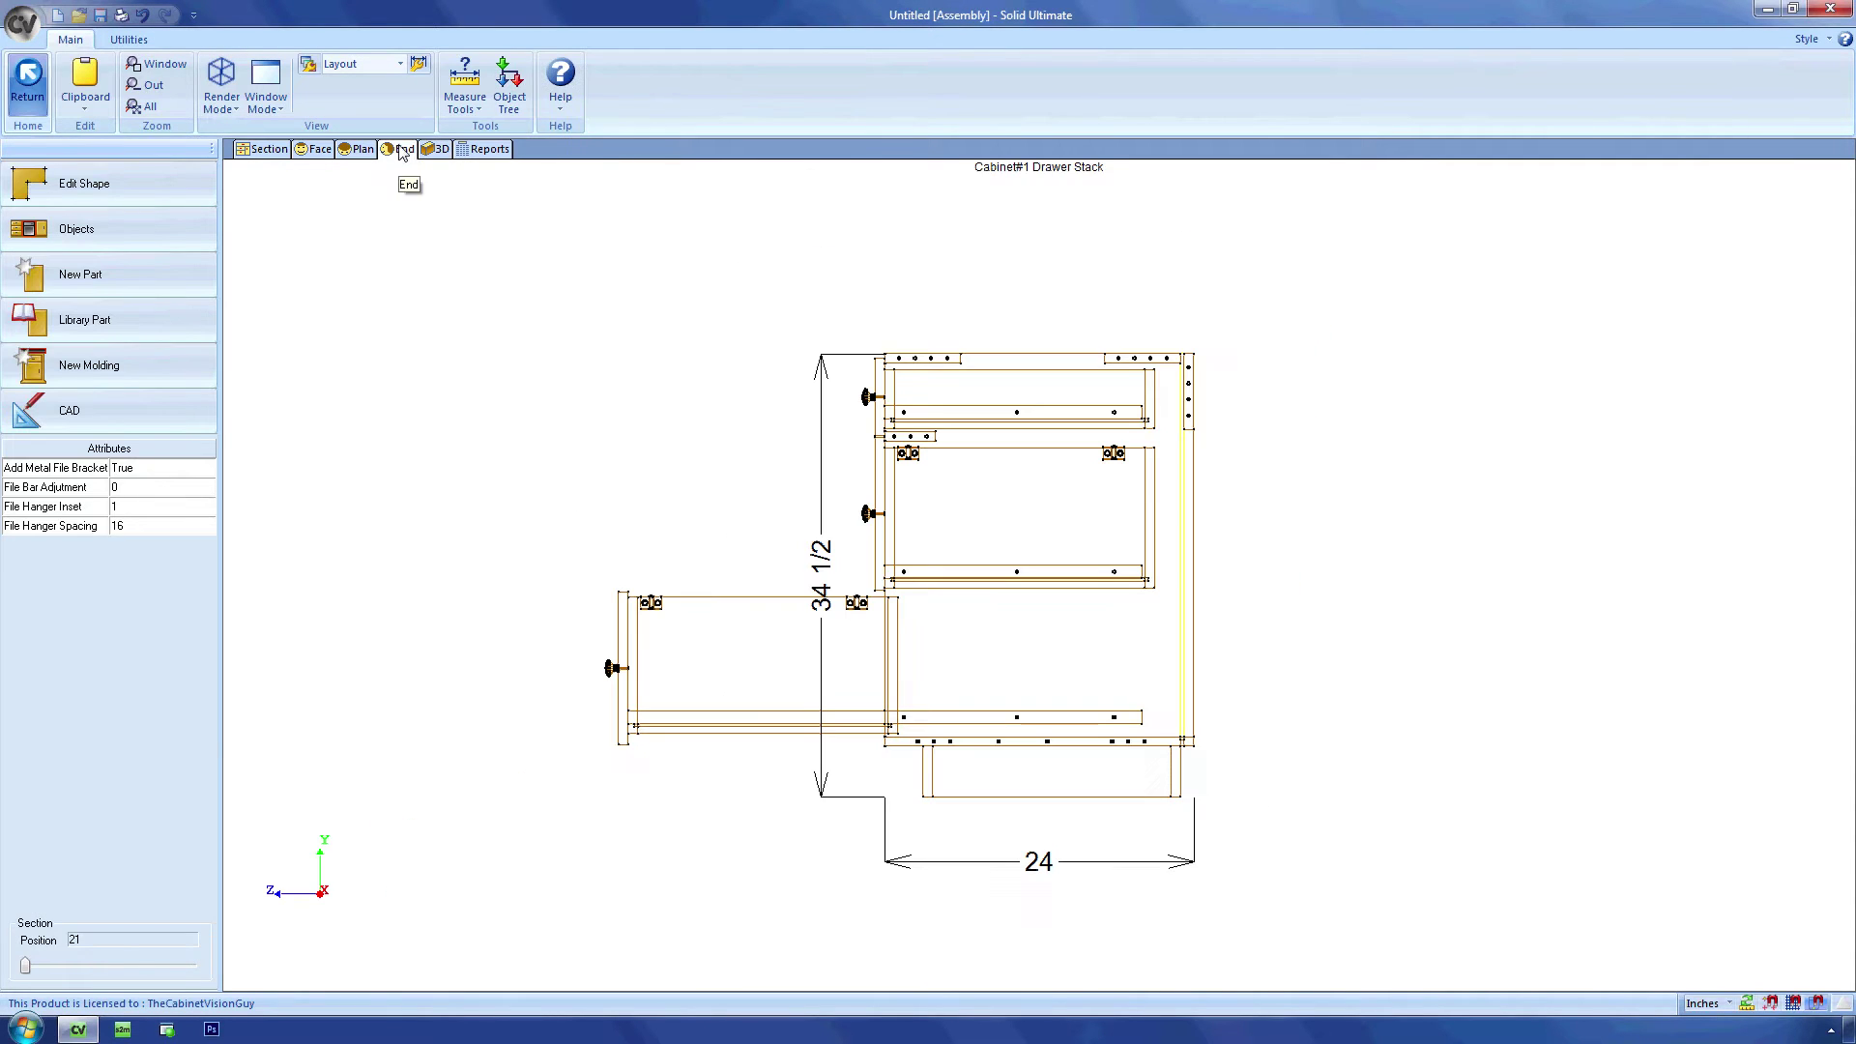
Step: Sort the parts report by Name, check Metal File Hanger Clips (8) and Bars (4), then return to 3D
click(484, 148)
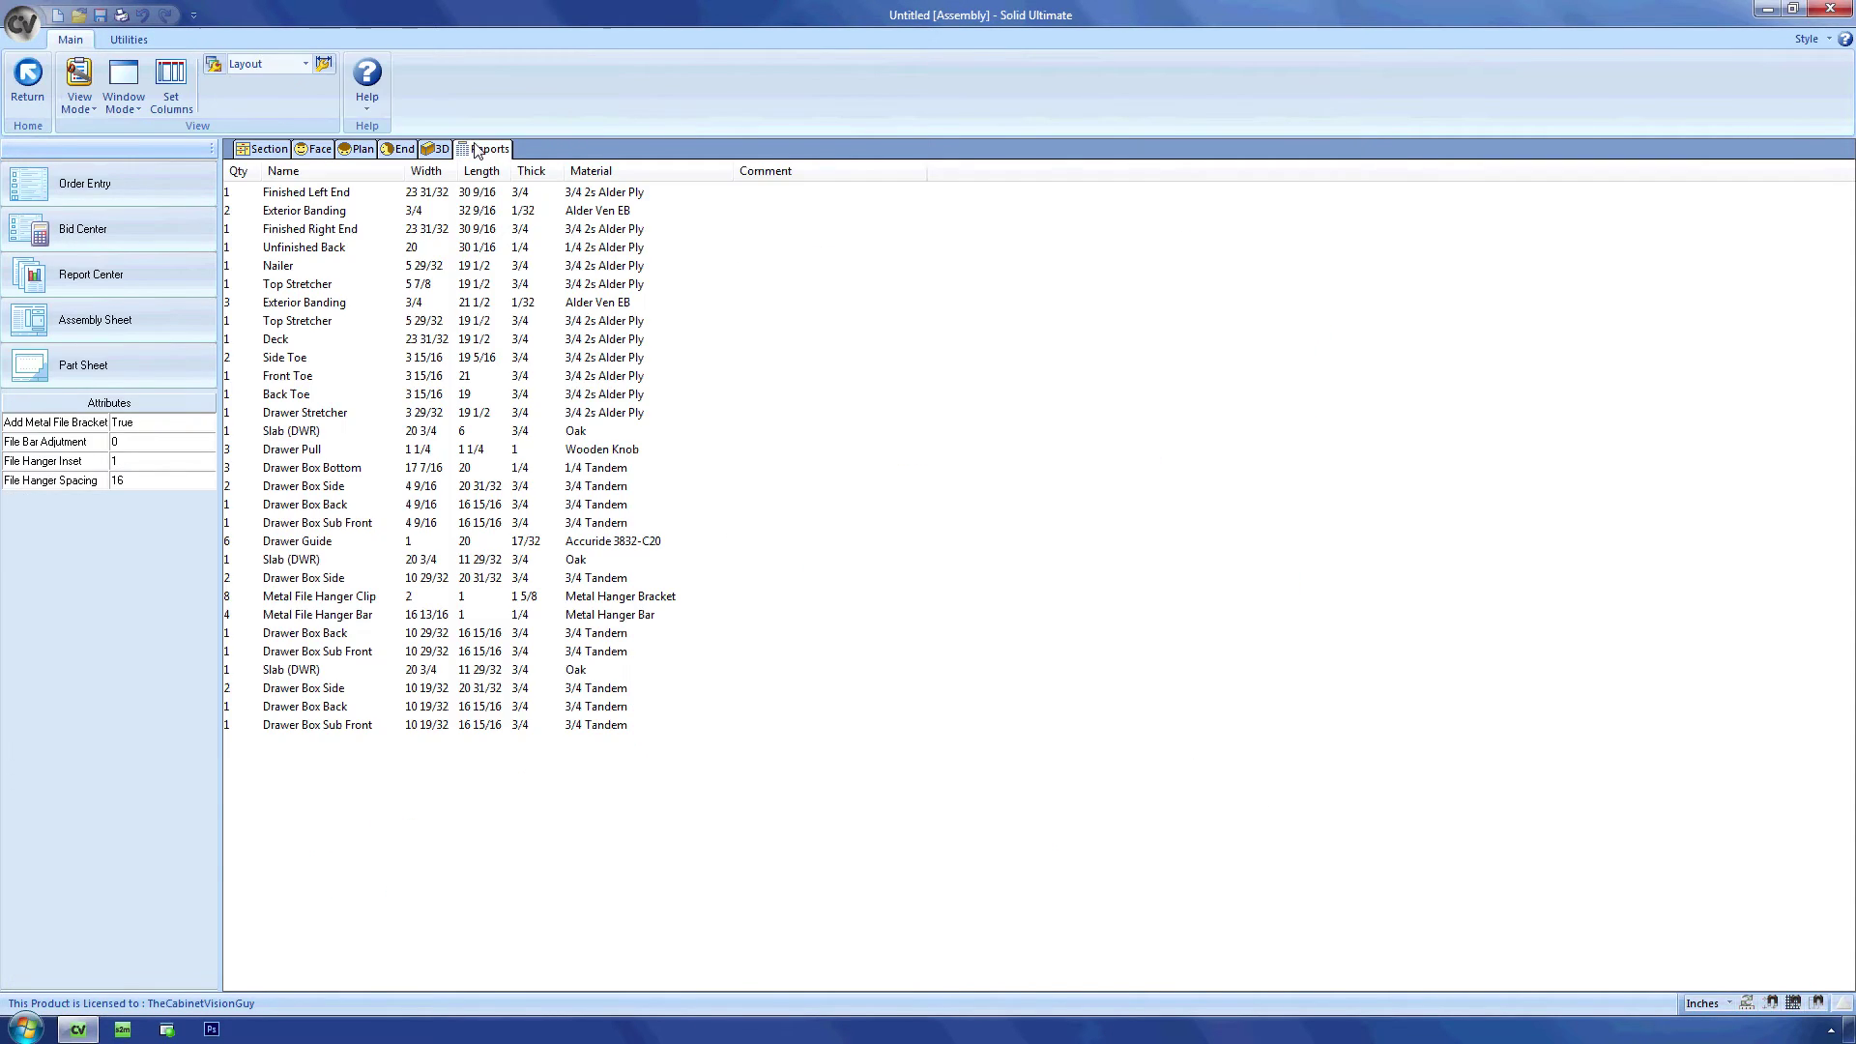
click(391, 174)
click(334, 340)
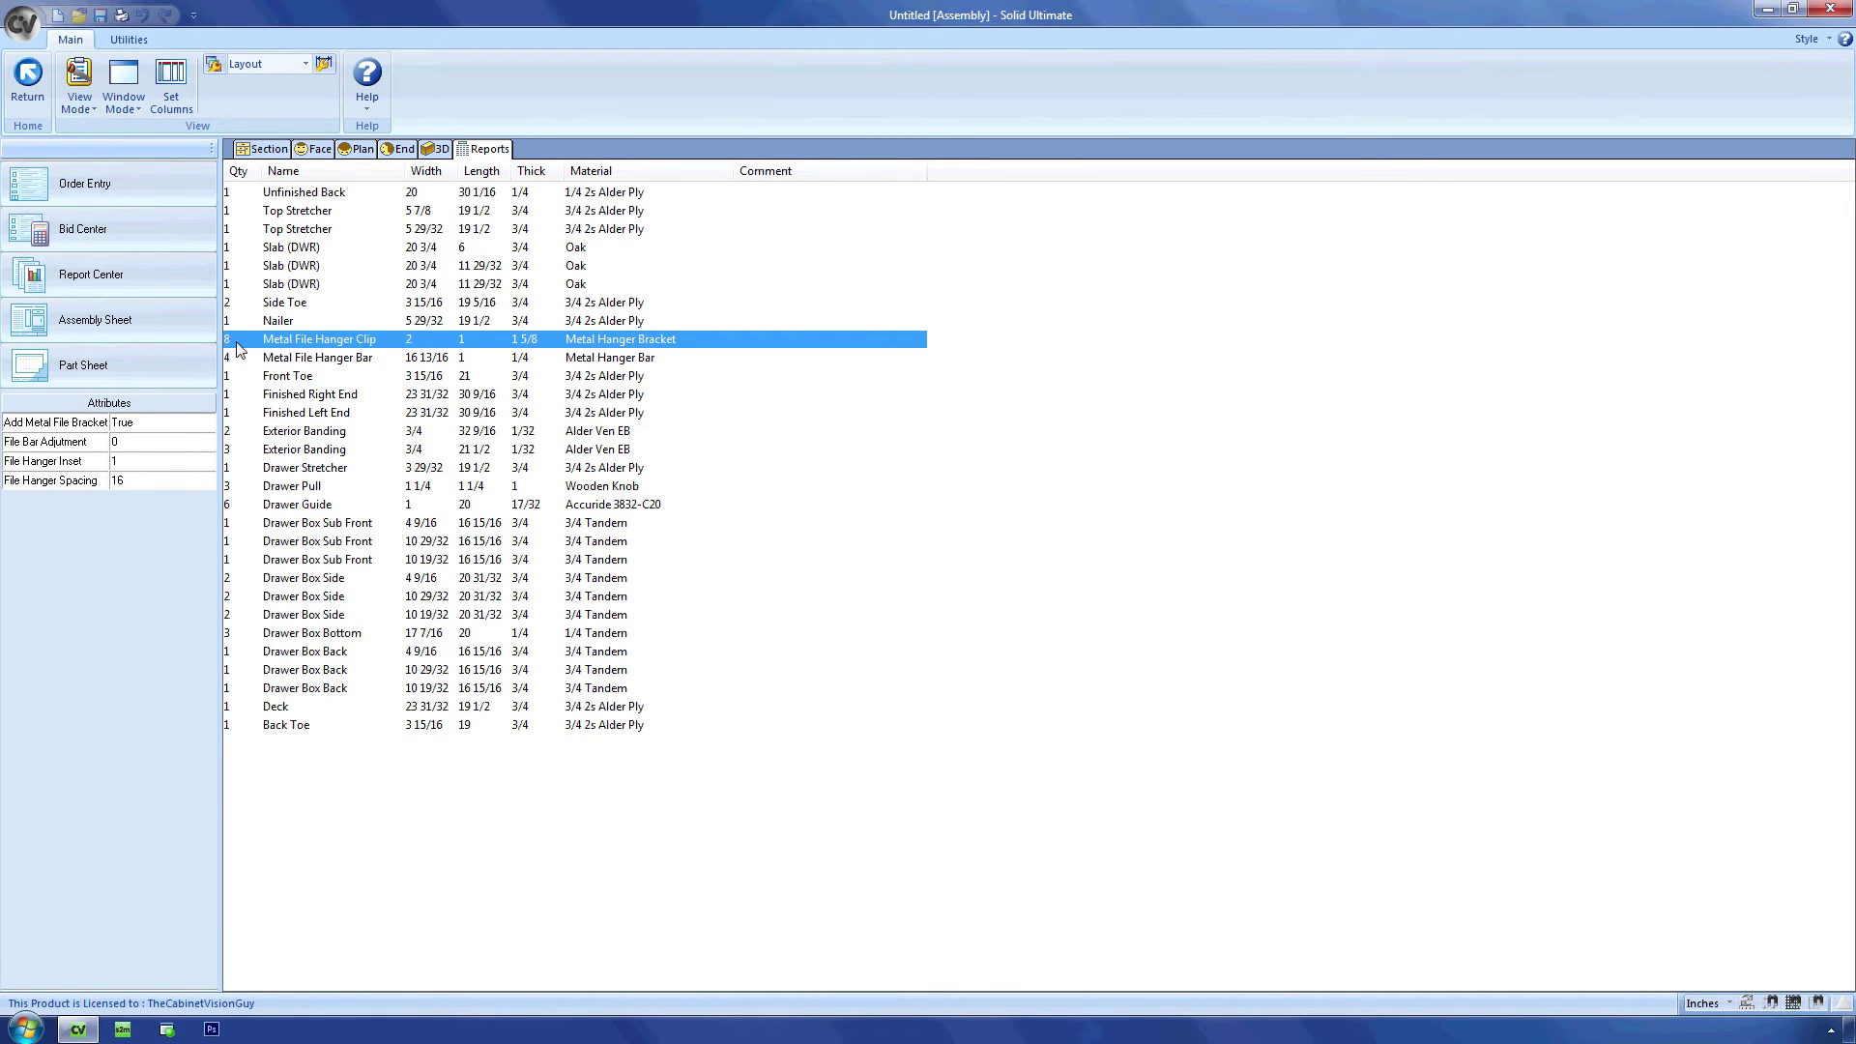
click(290, 357)
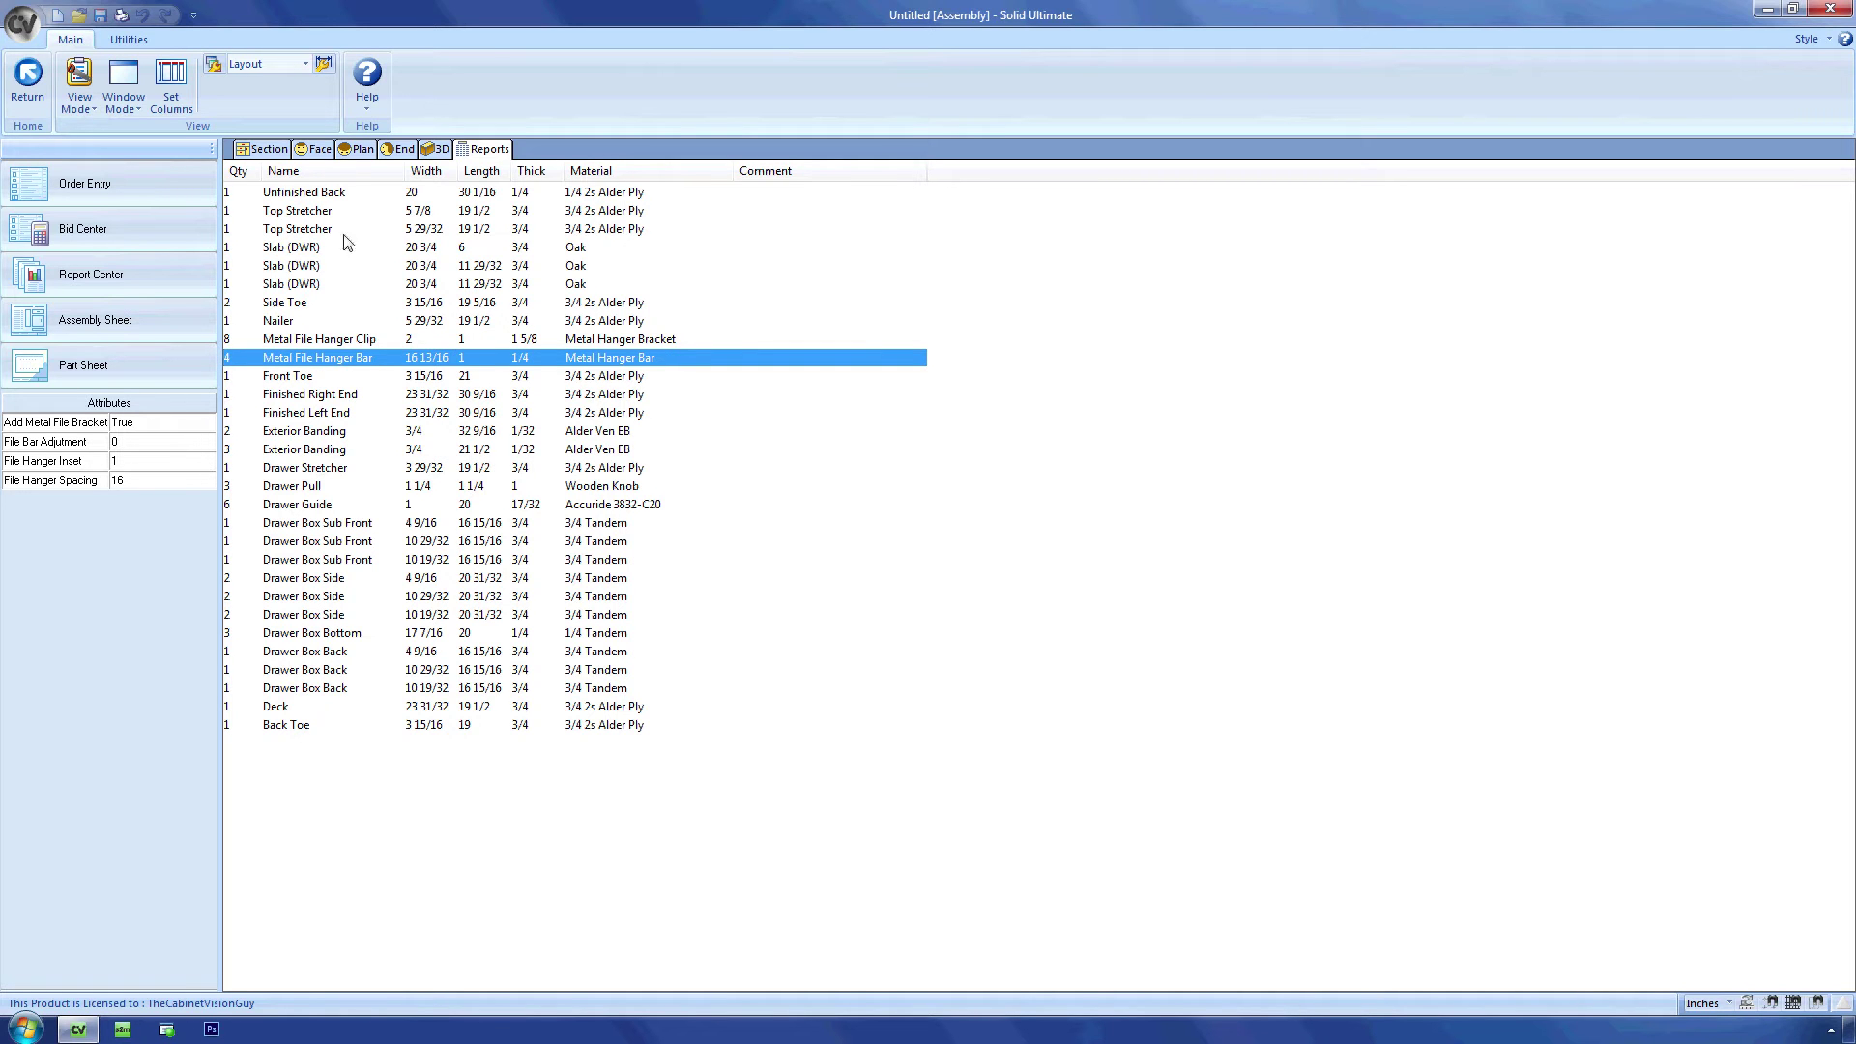
click(433, 152)
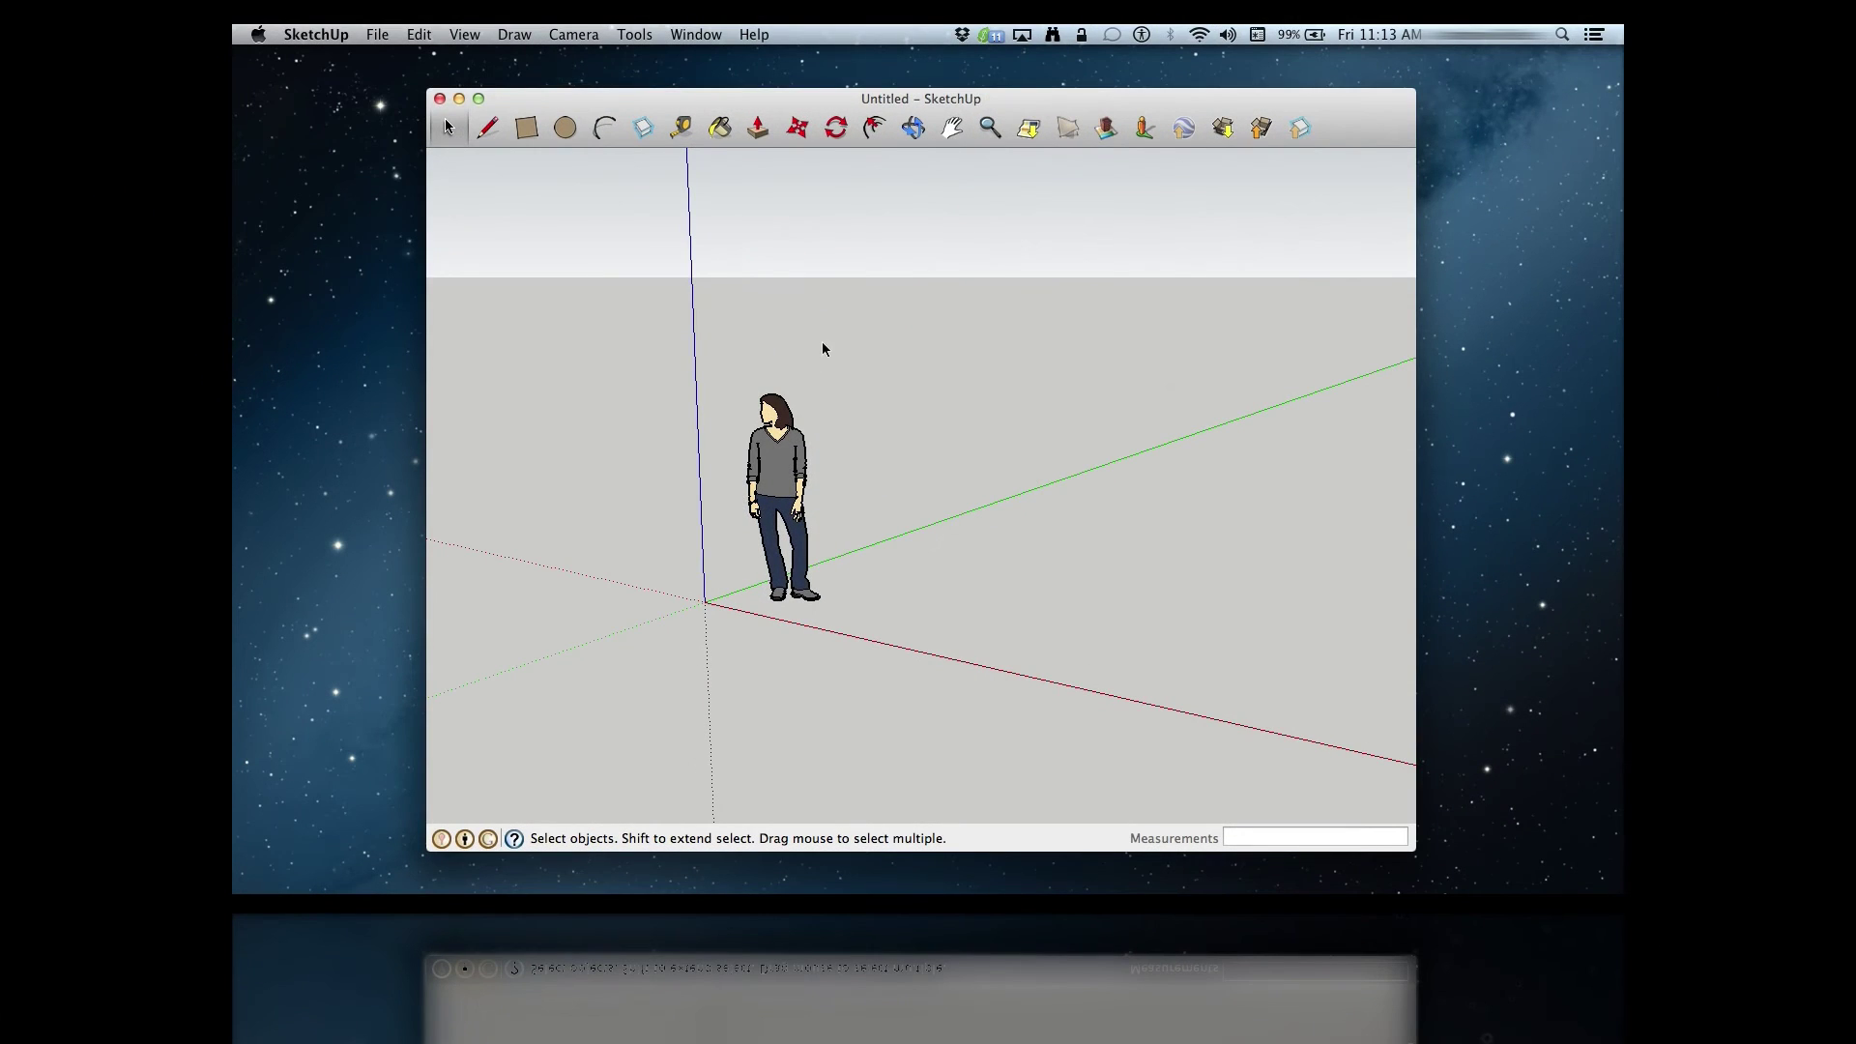
Step: Delete the person scale figure and switch to Camera > Standard Views > Front
click(786, 468)
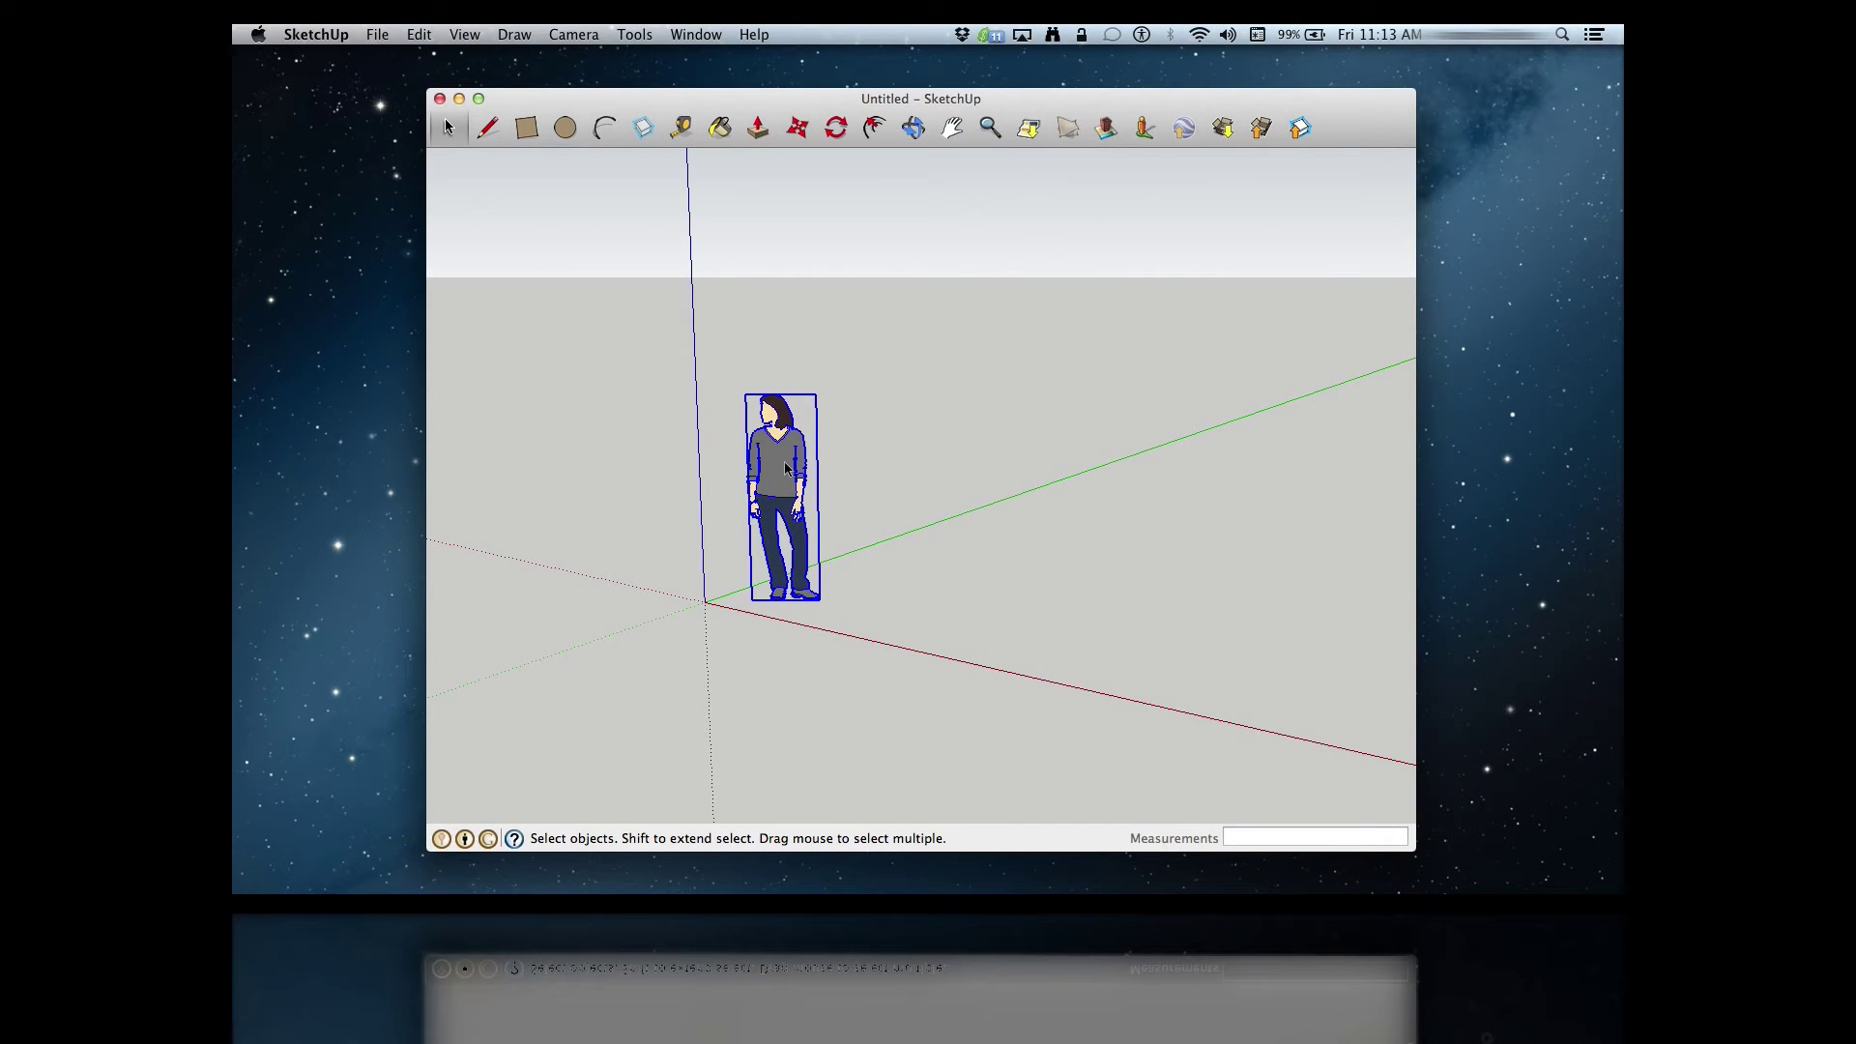
key(Delete)
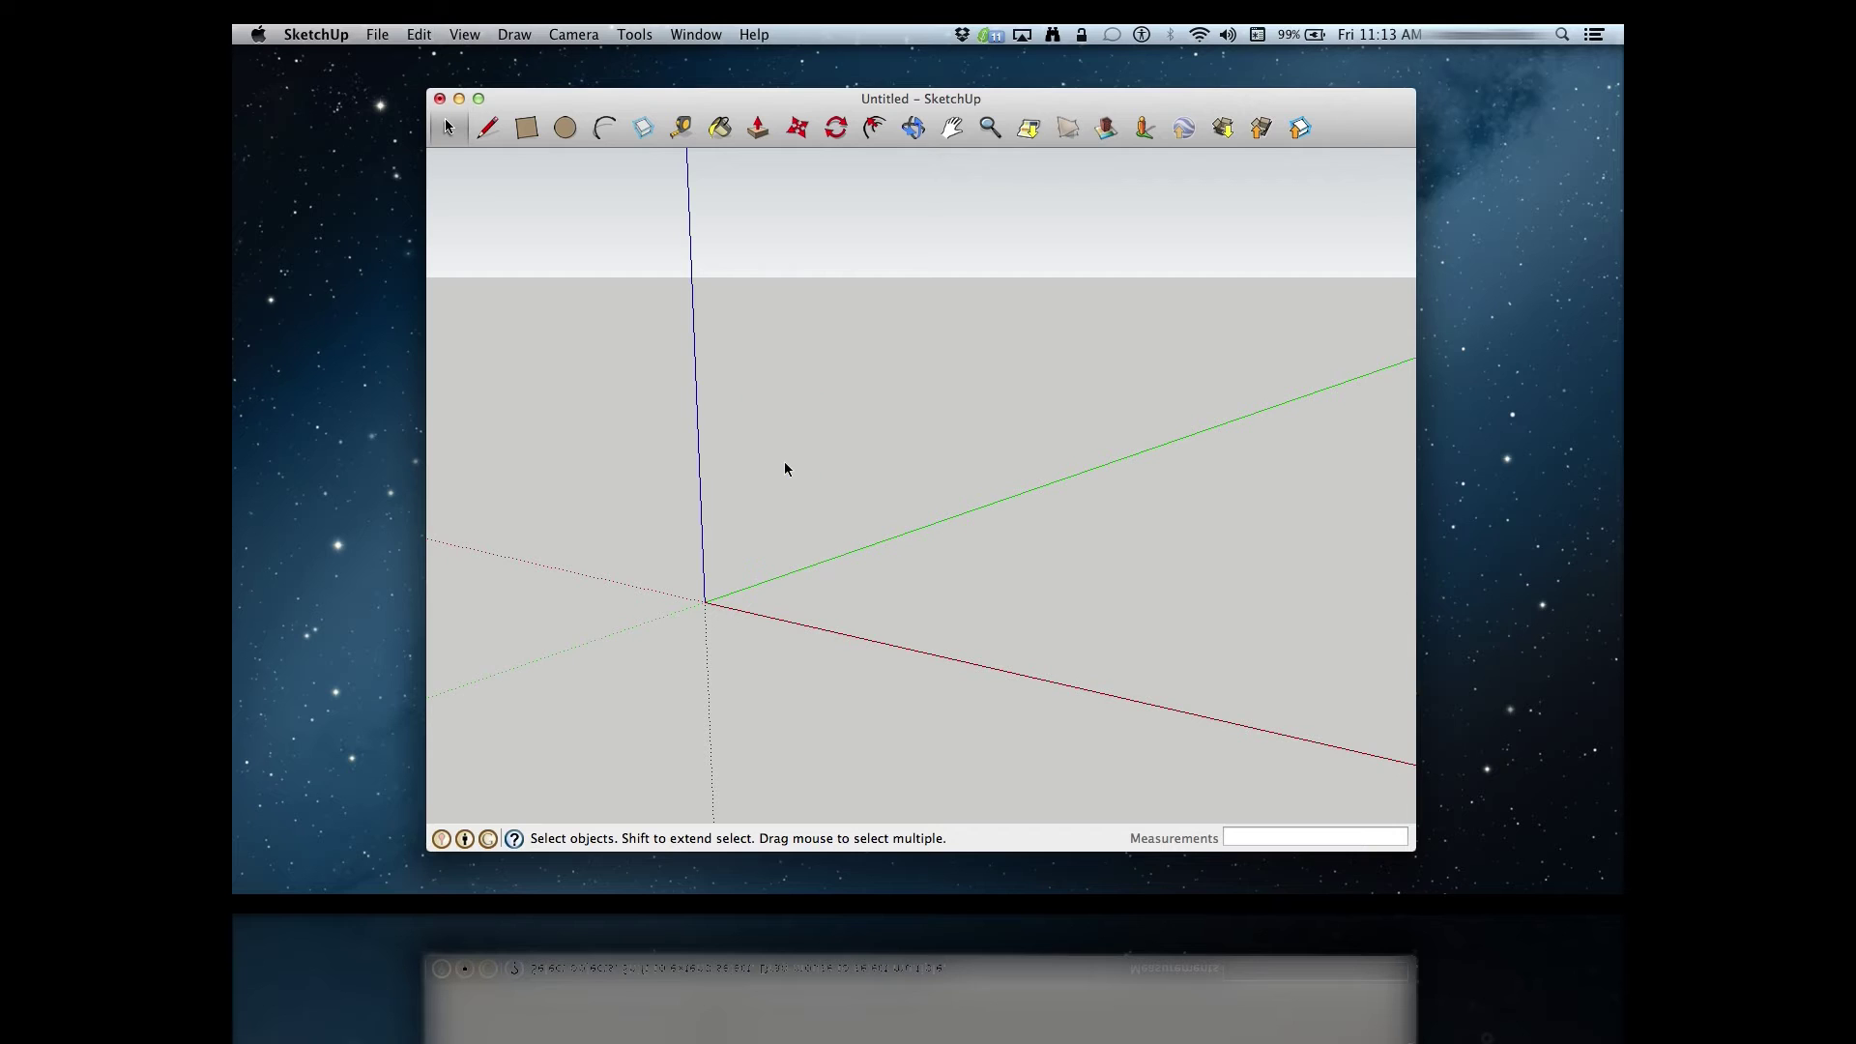
click(591, 35)
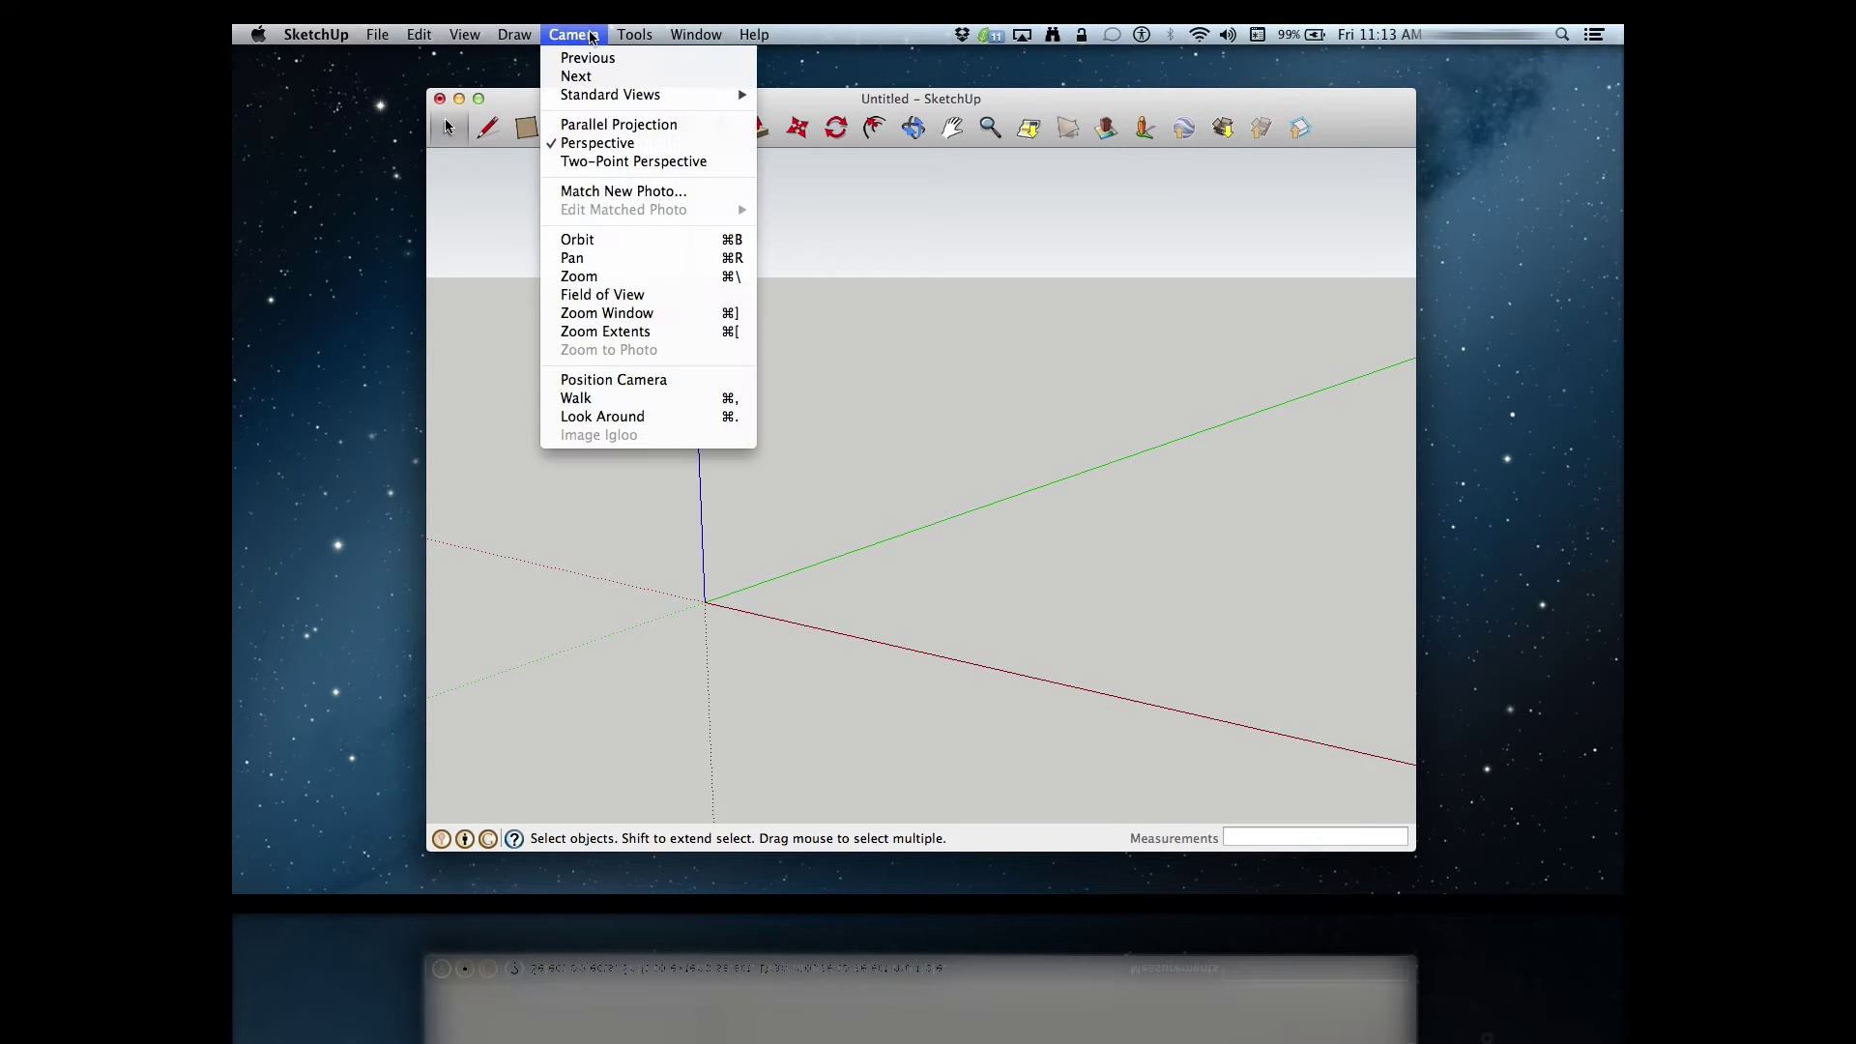
mouse_move(626, 96)
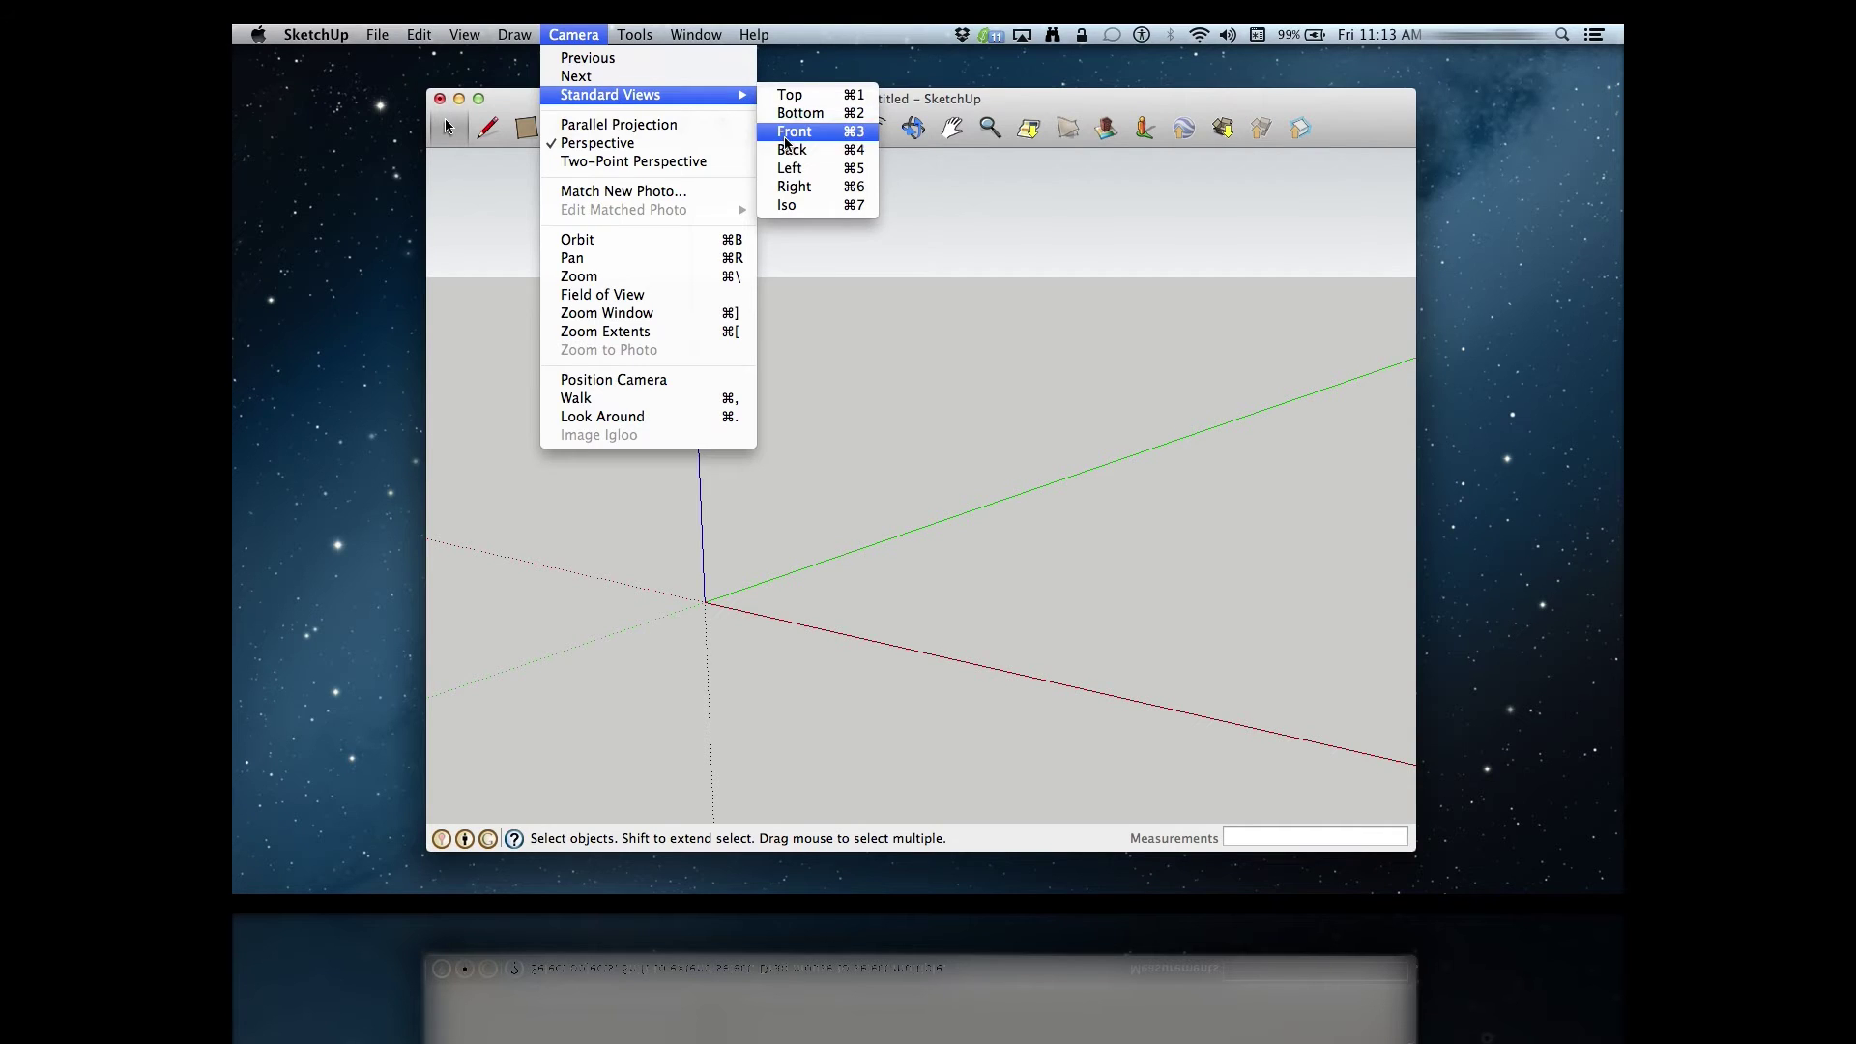
click(789, 132)
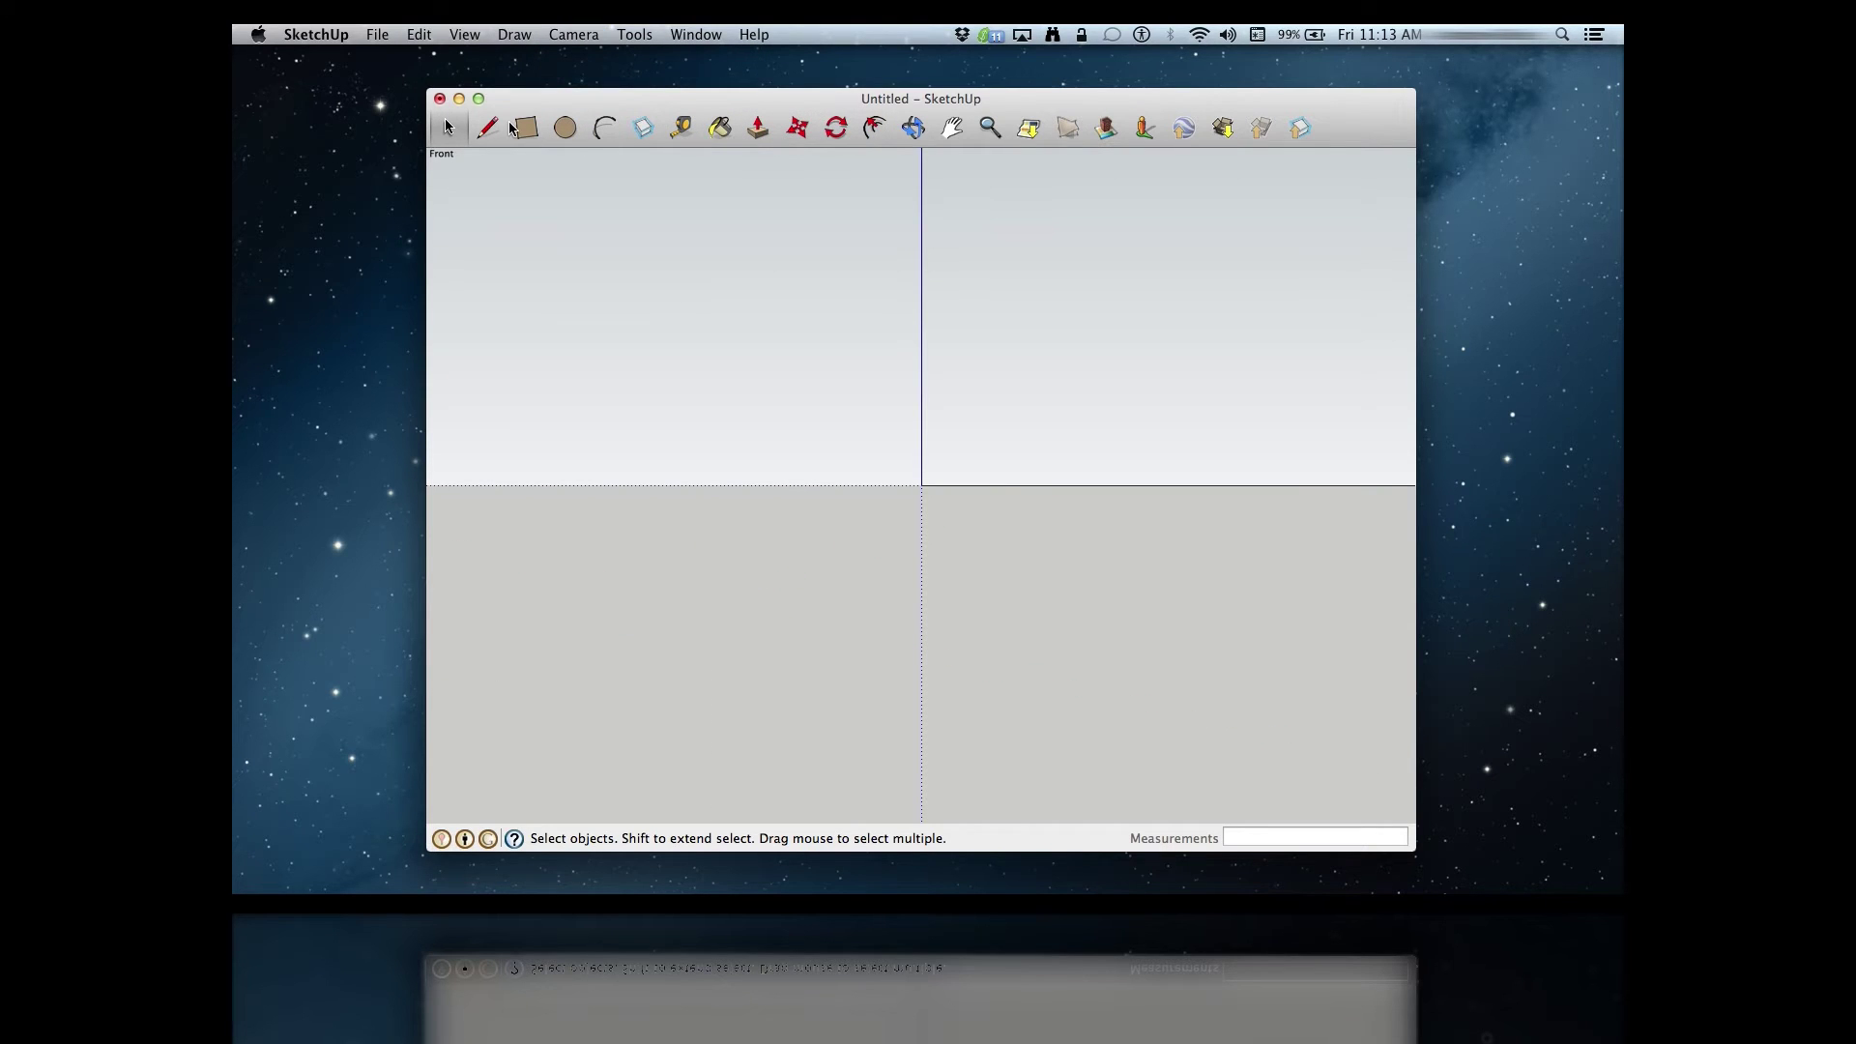
Step: Draw a 2 by 1 rectangle from the origin and zoom in on it
click(514, 129)
click(921, 484)
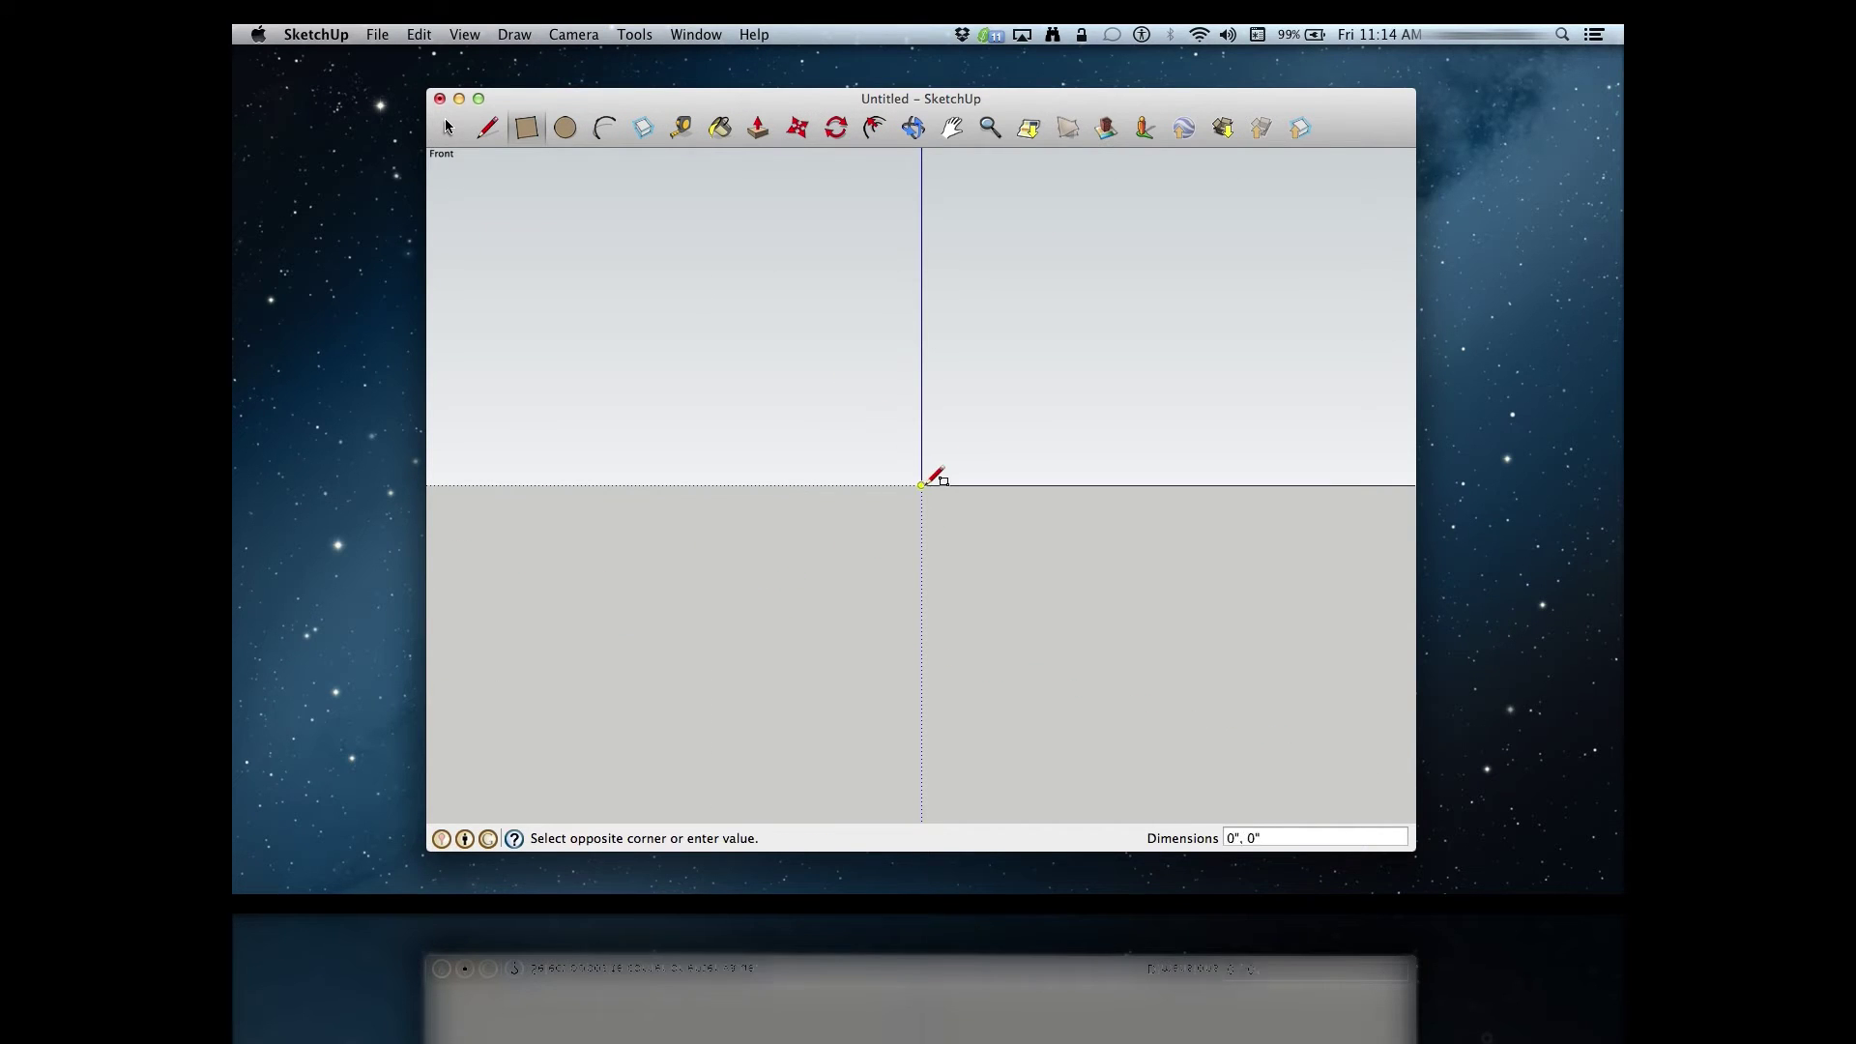
text(2)
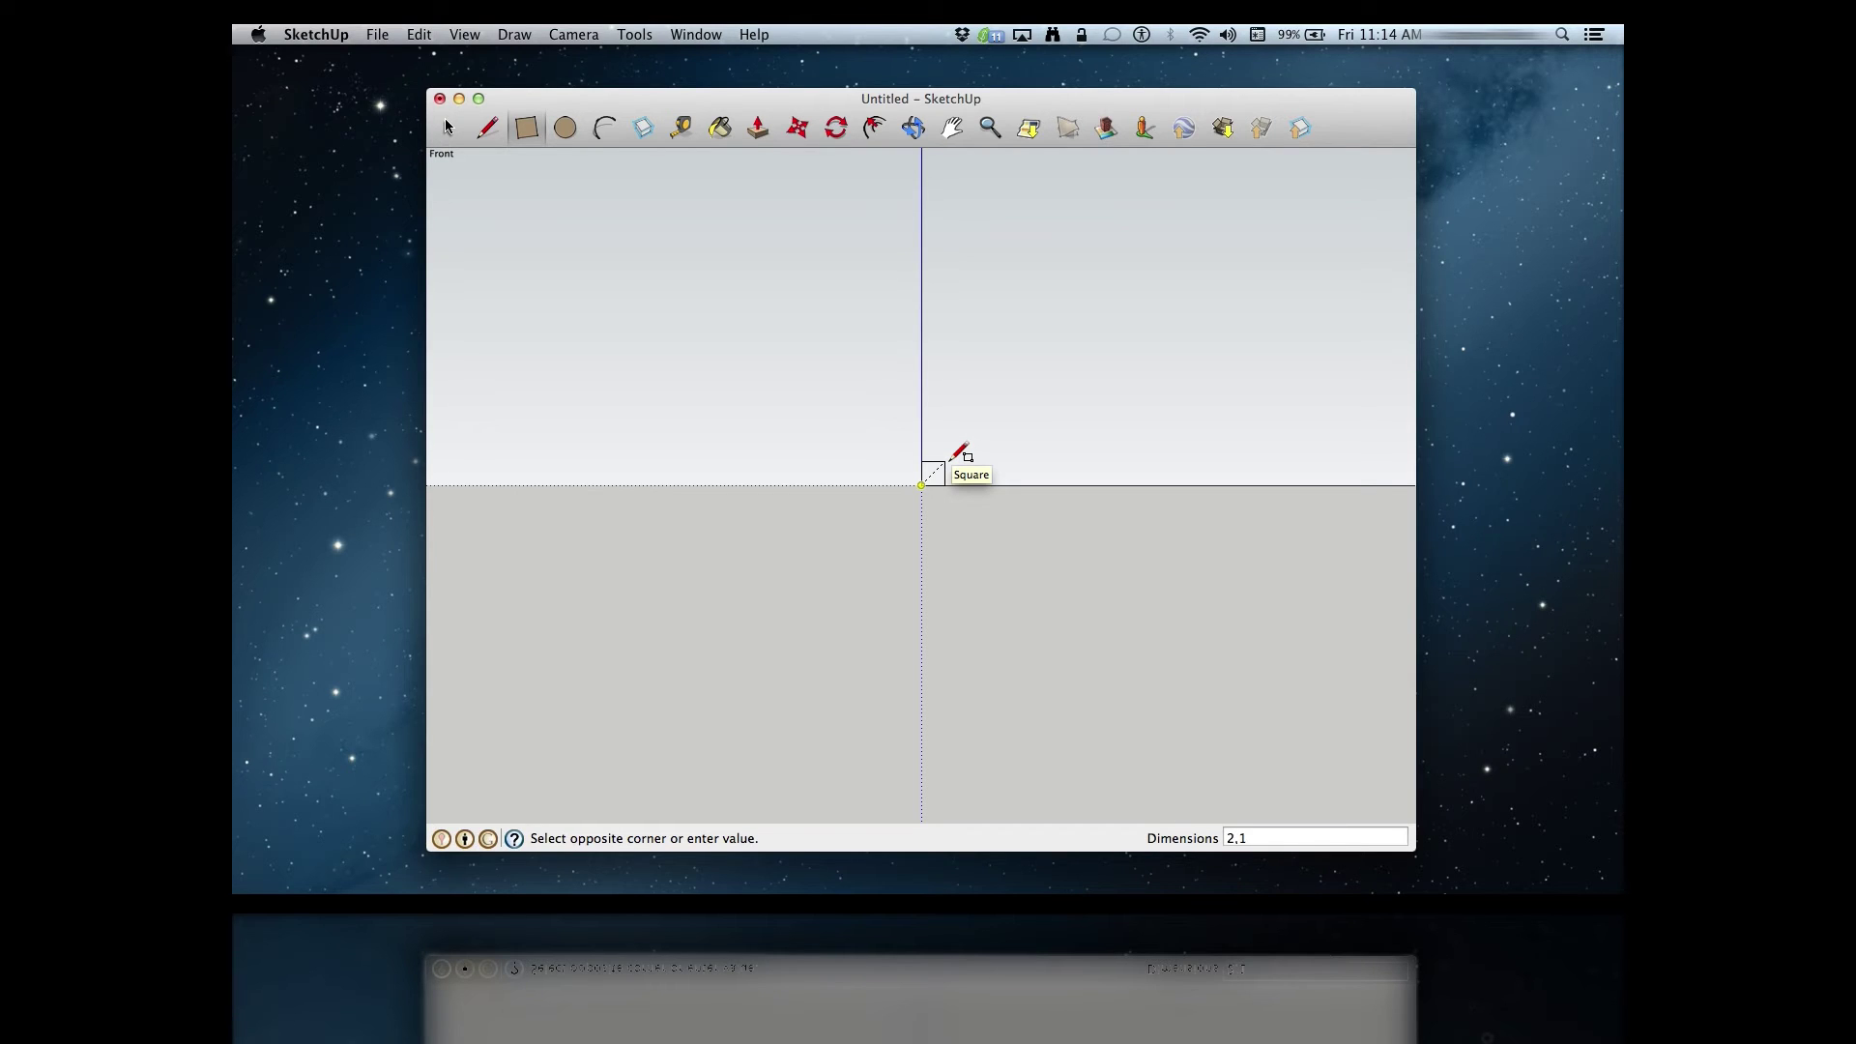
text(,1)
key(Return)
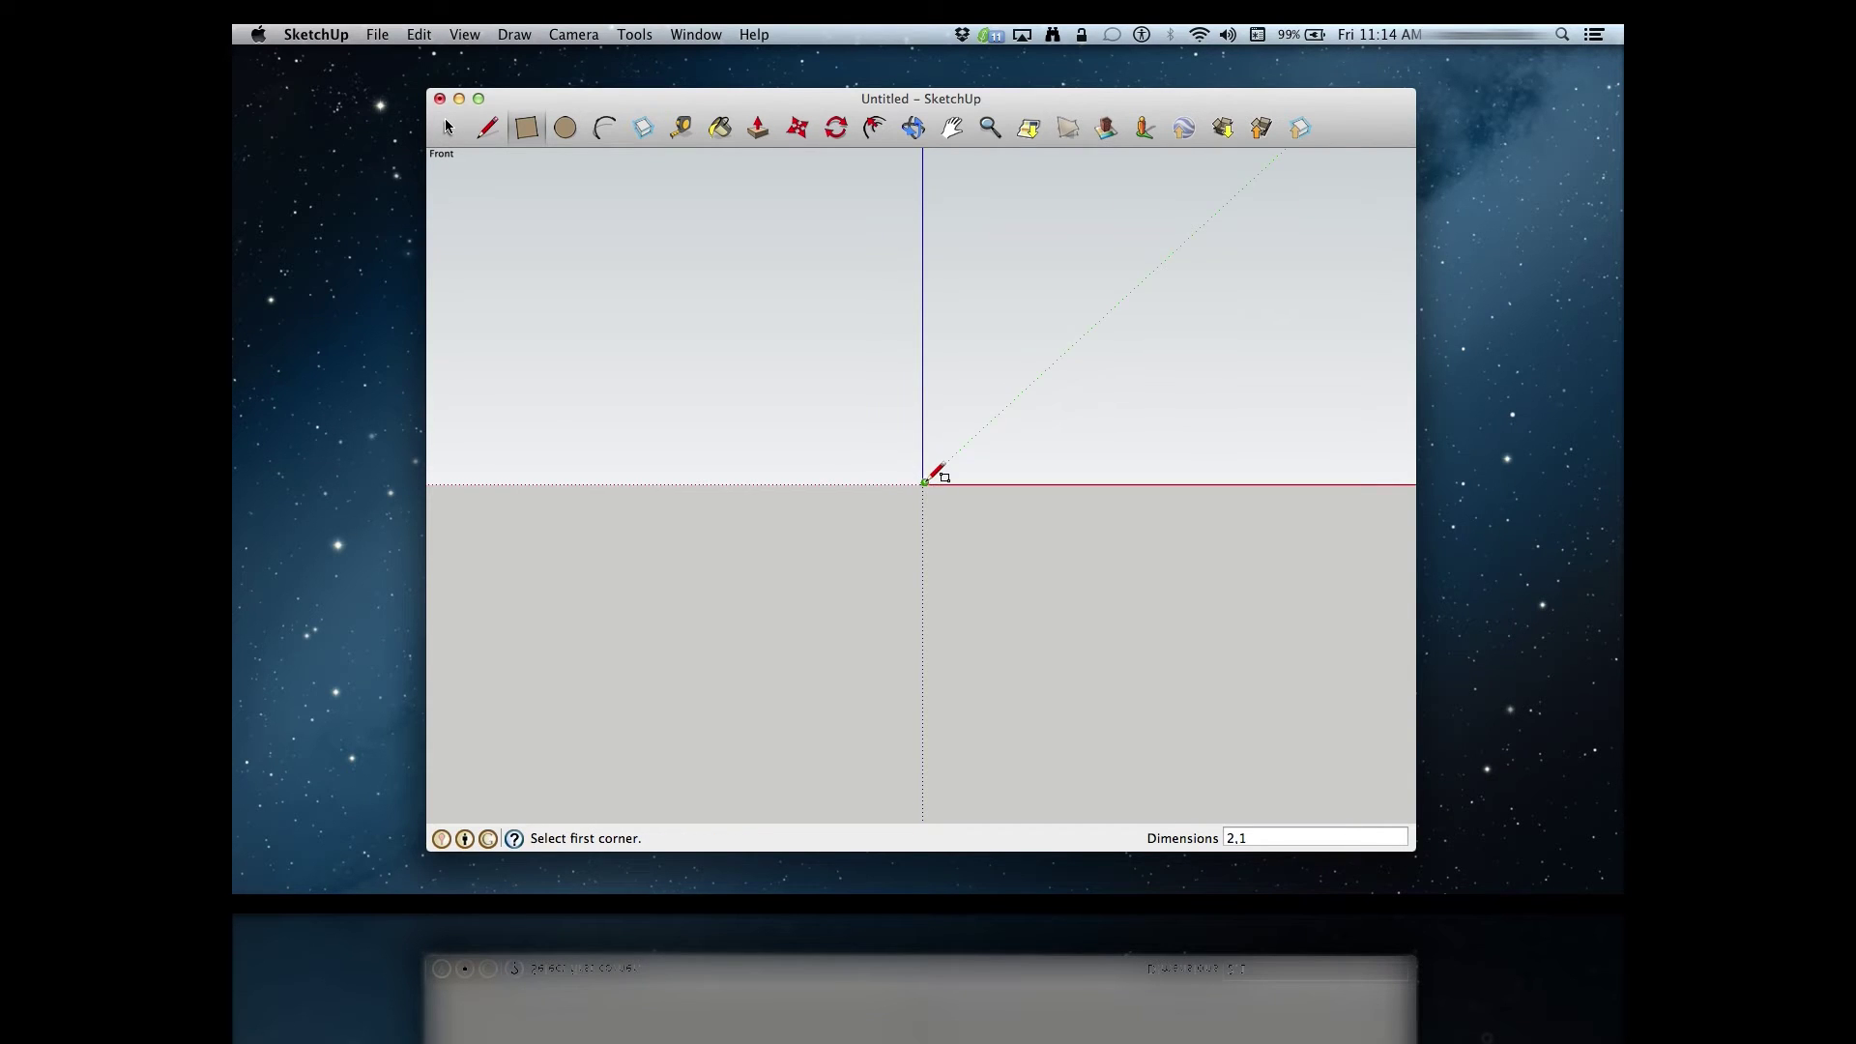
scroll(926, 480, up, 10)
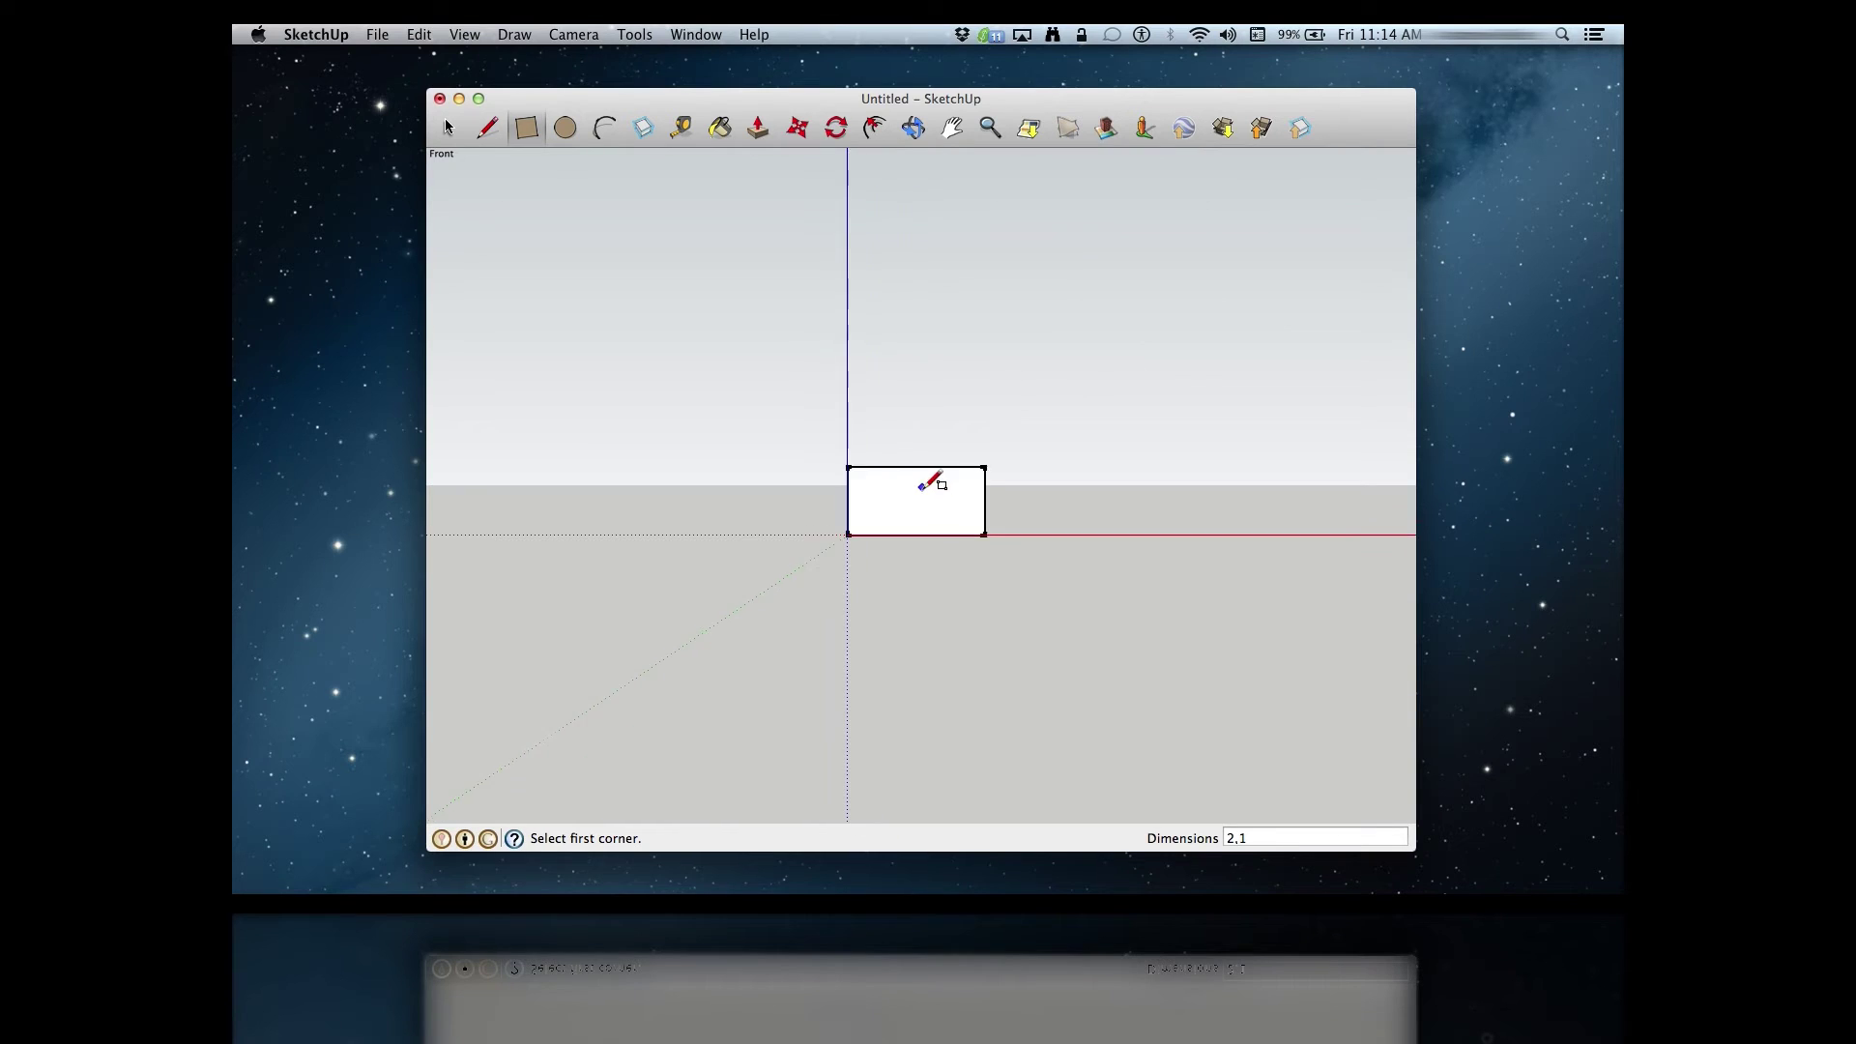
scroll(930, 483, up, 6)
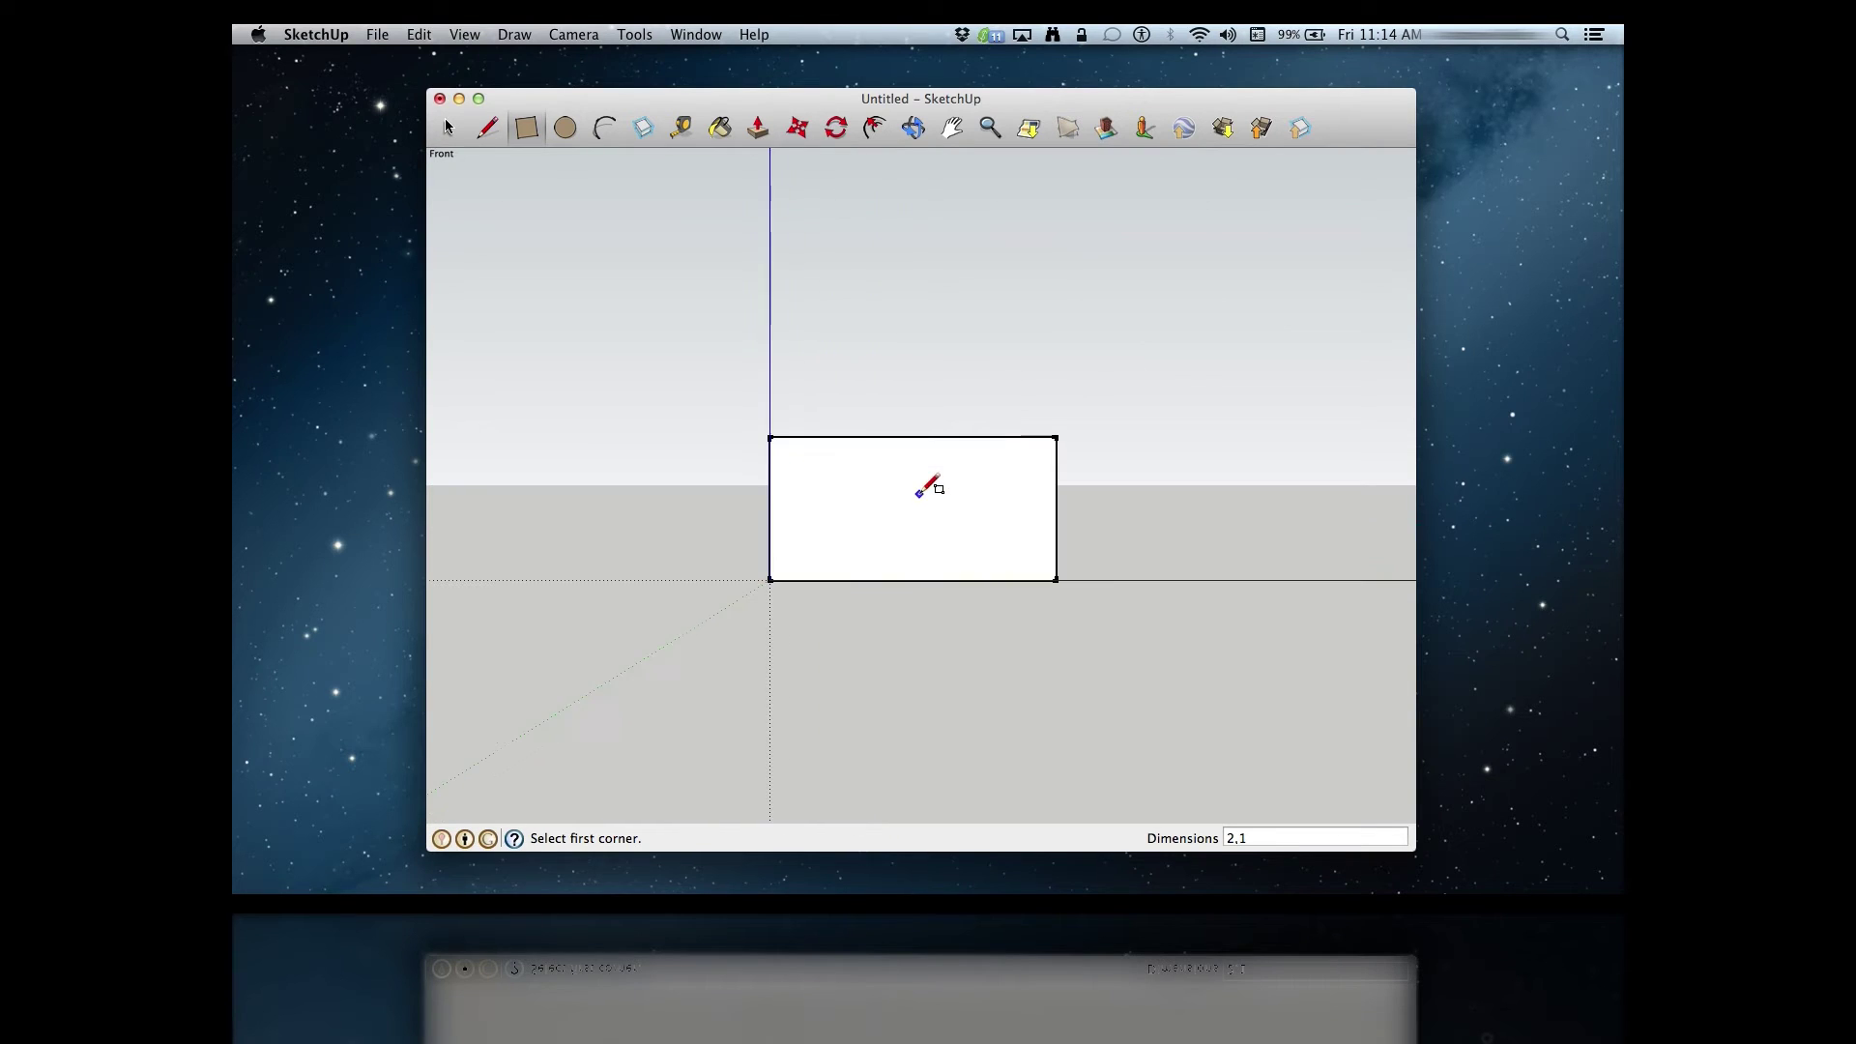
Step: Place guides 1/16" inside the left, top and bottom edges, one 3/4" across and another 1/16" past it
click(681, 128)
click(665, 477)
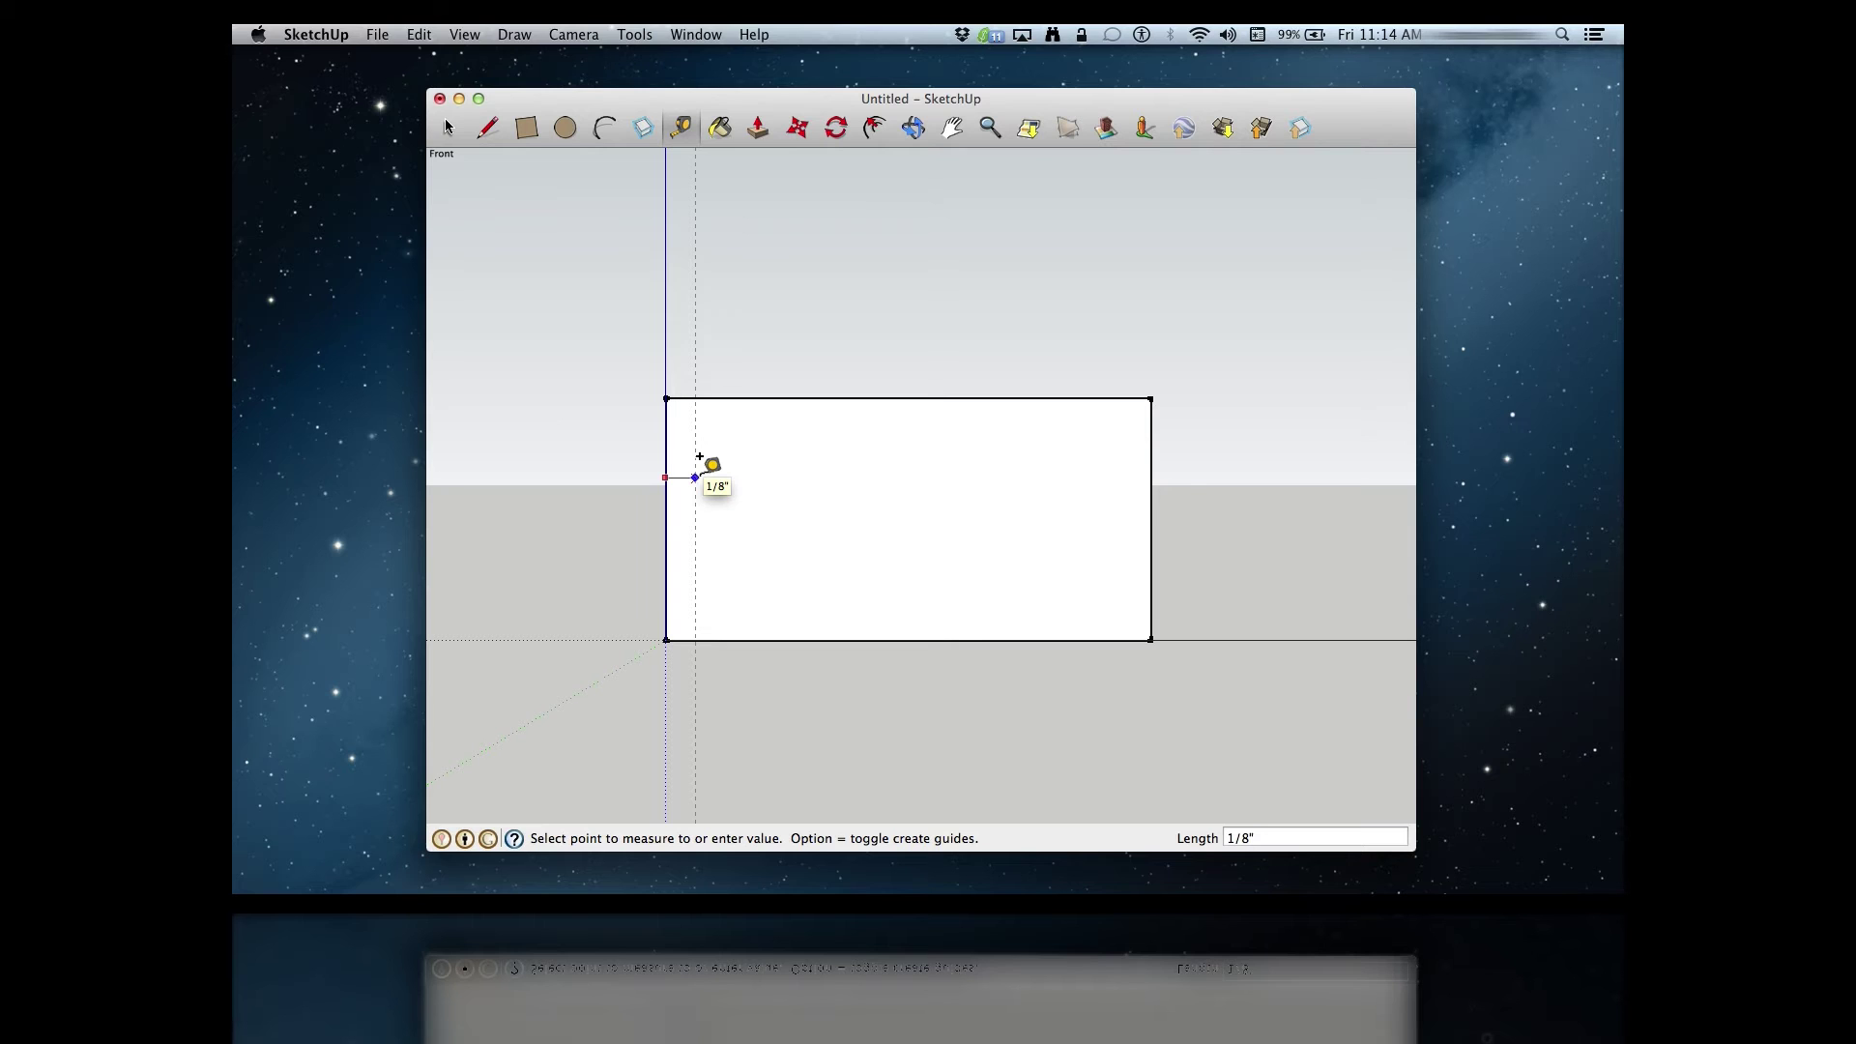
click(683, 466)
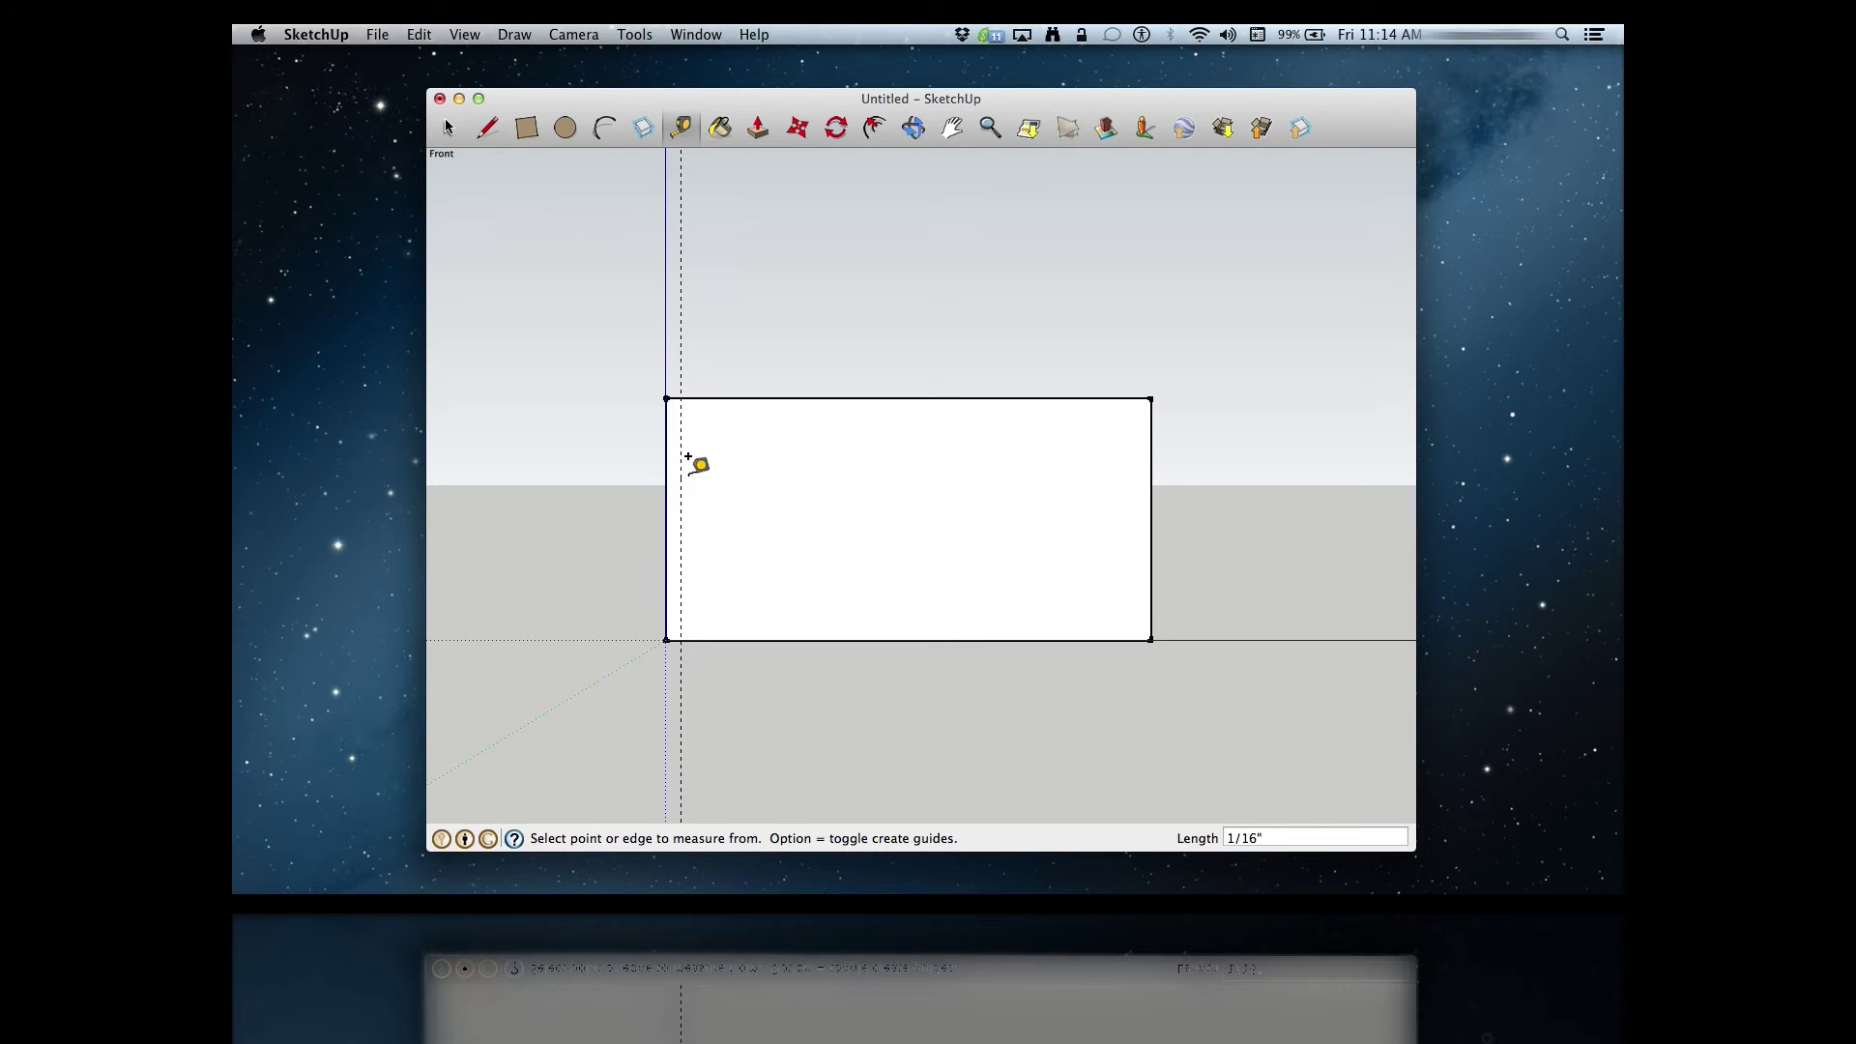
click(734, 397)
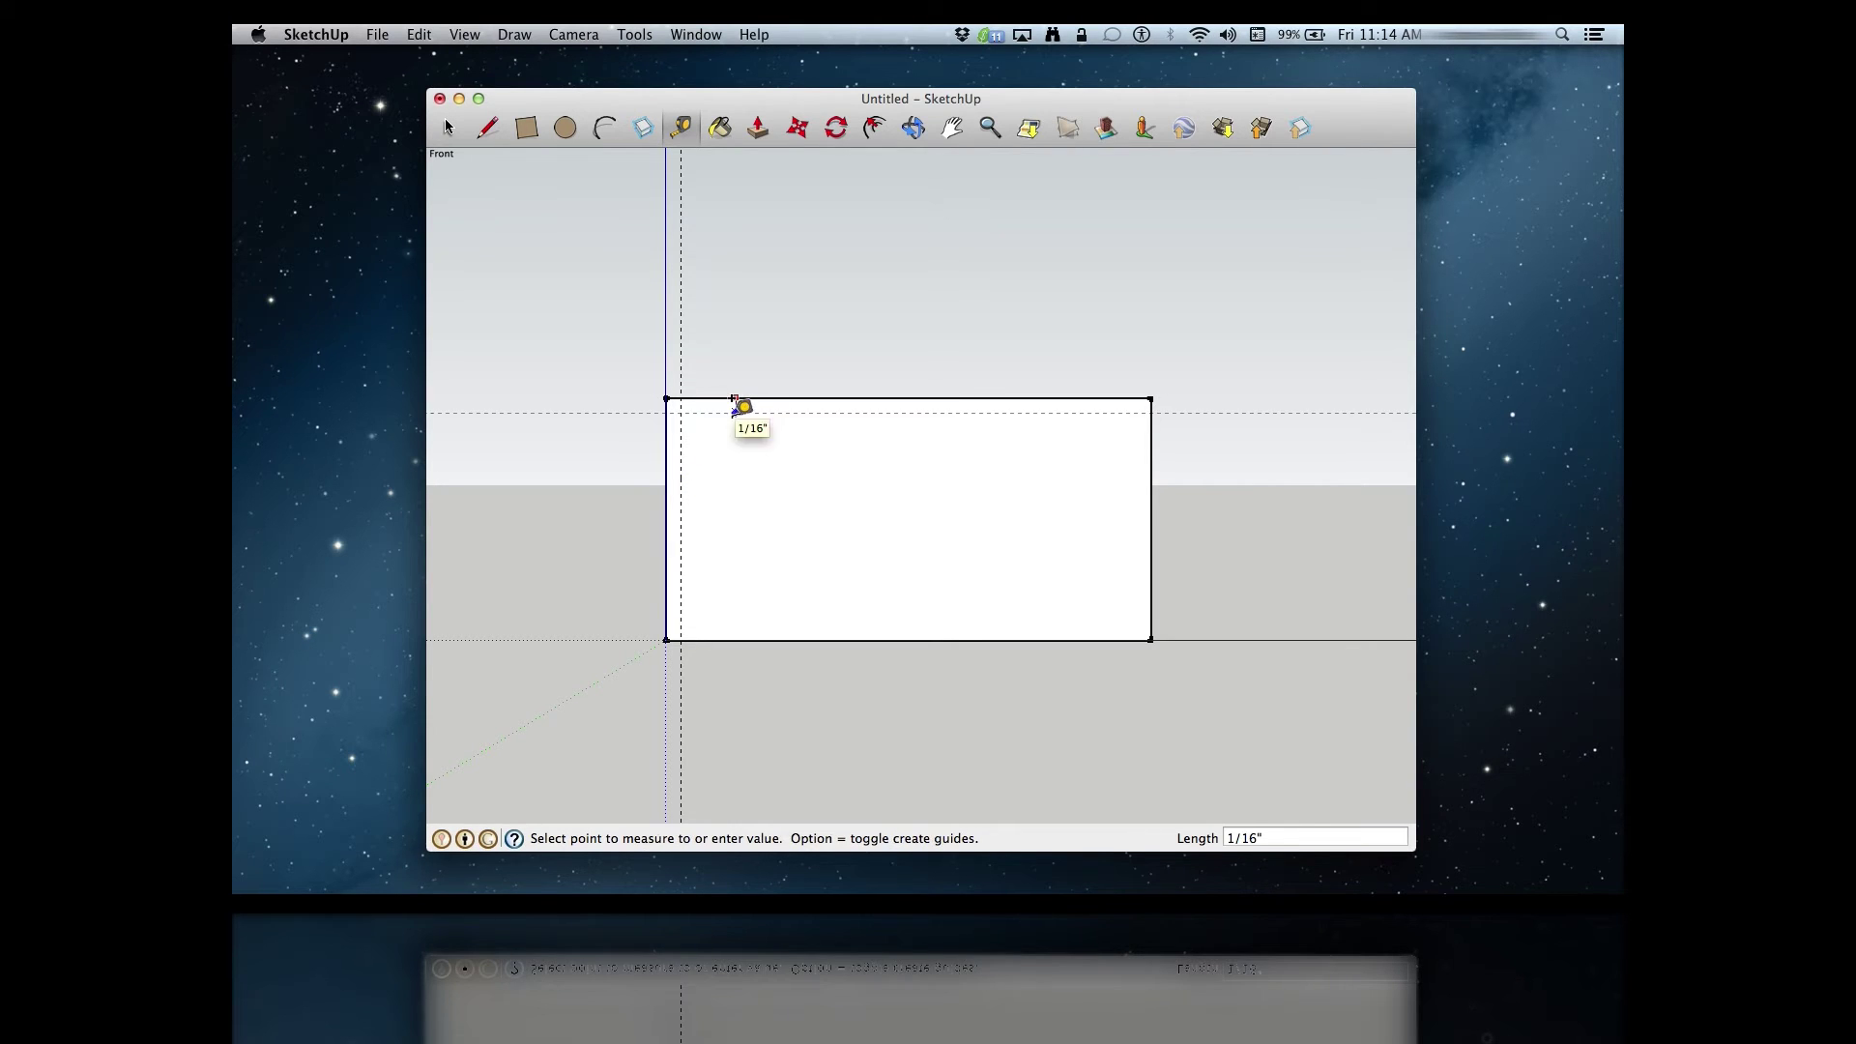
click(730, 413)
click(680, 499)
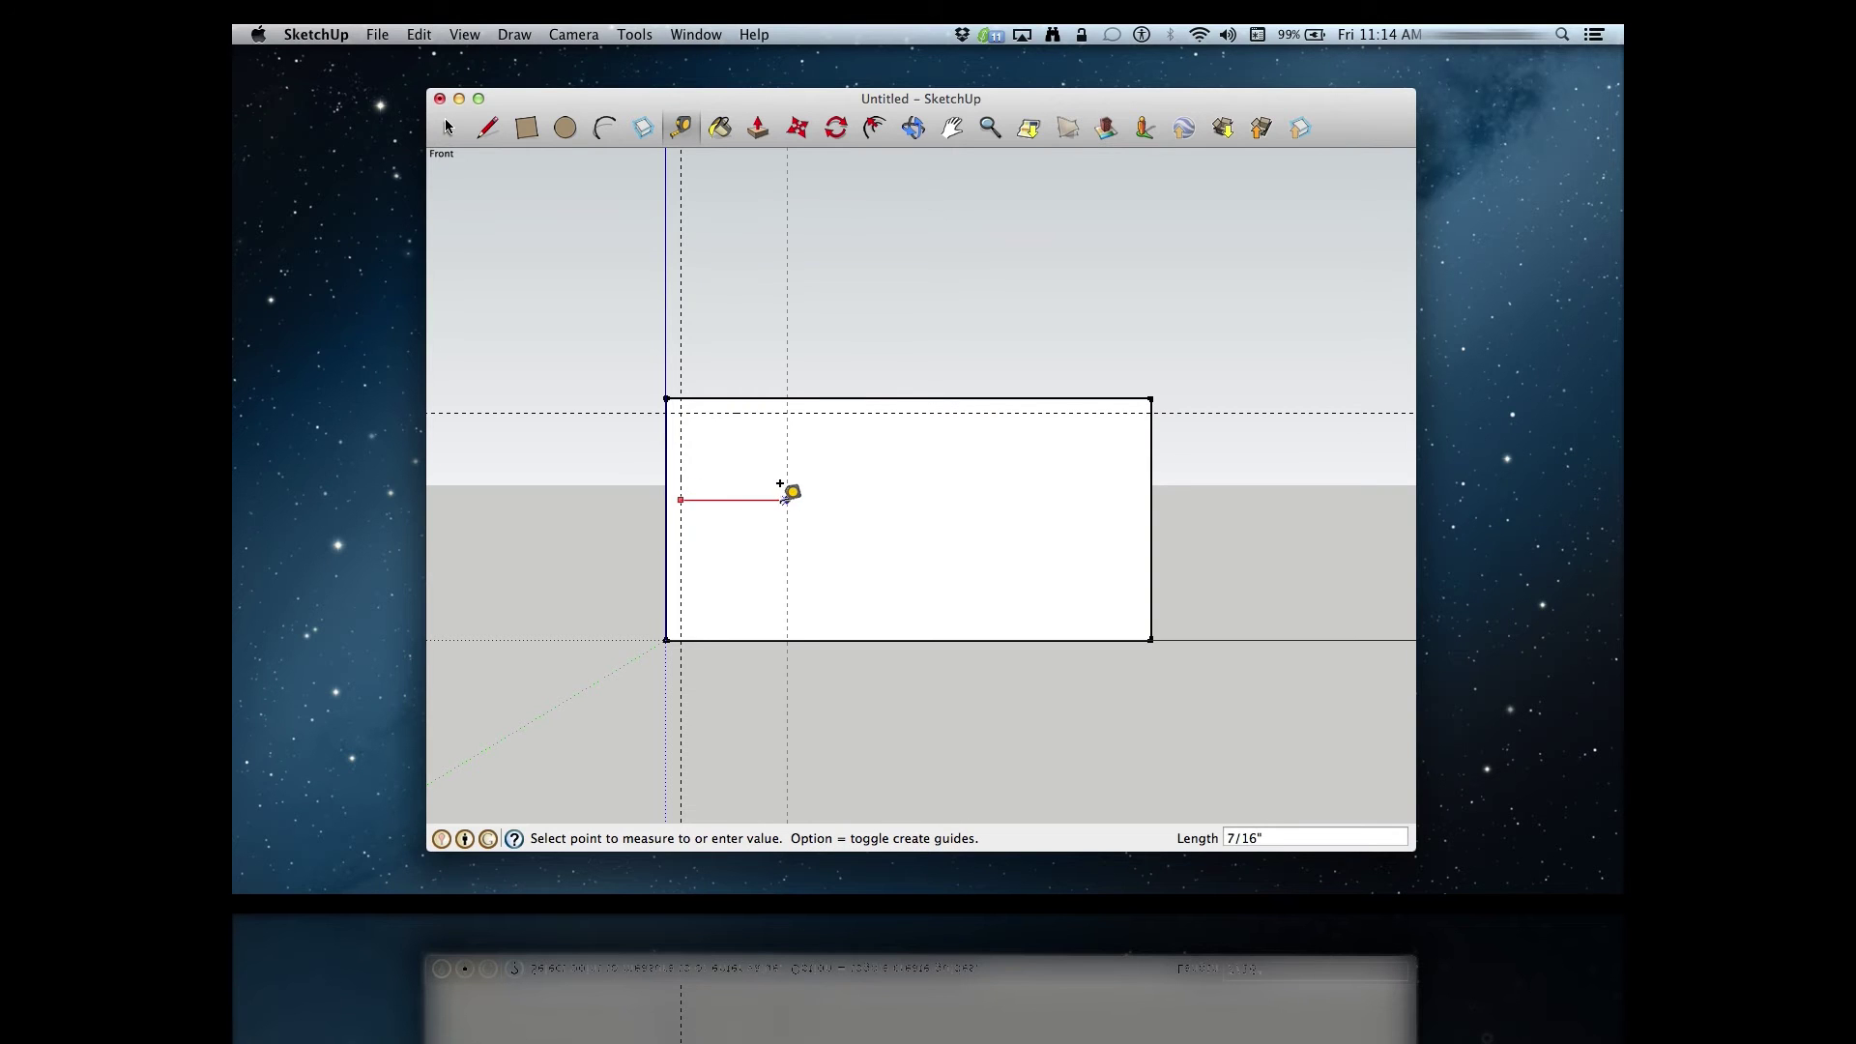
click(863, 500)
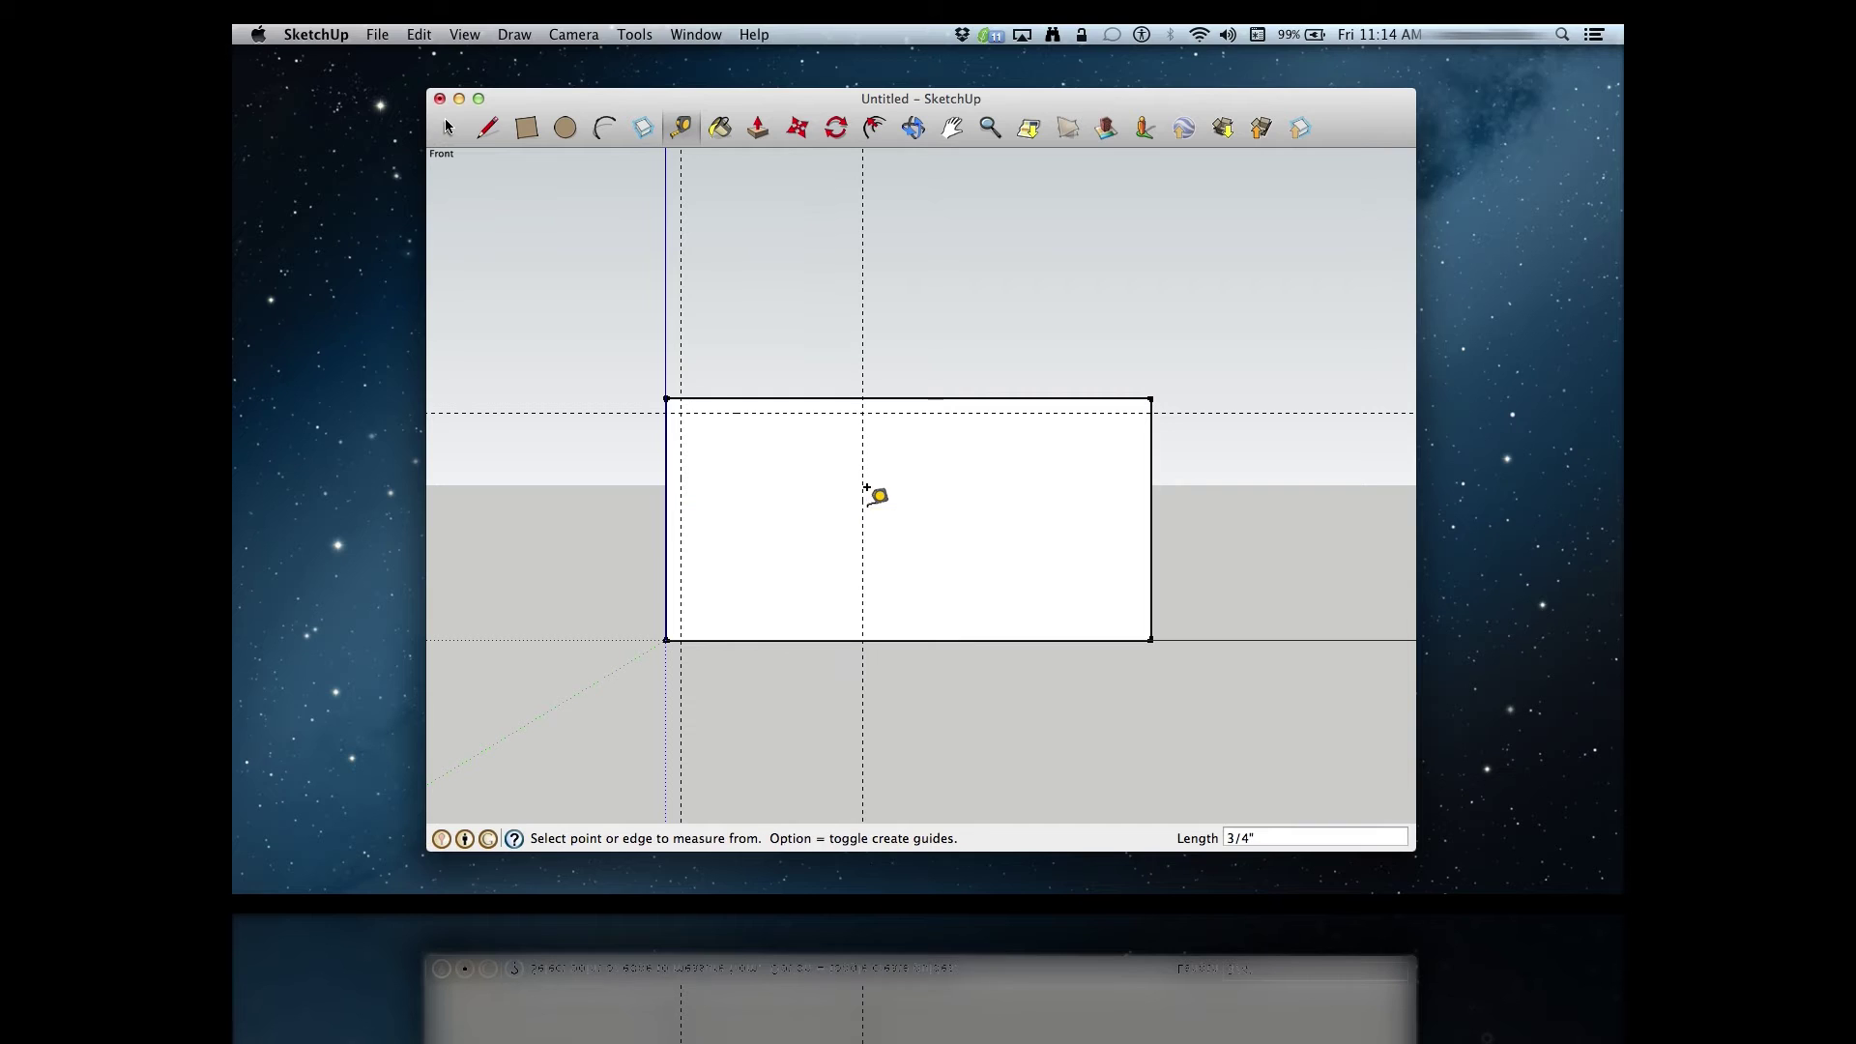
click(862, 503)
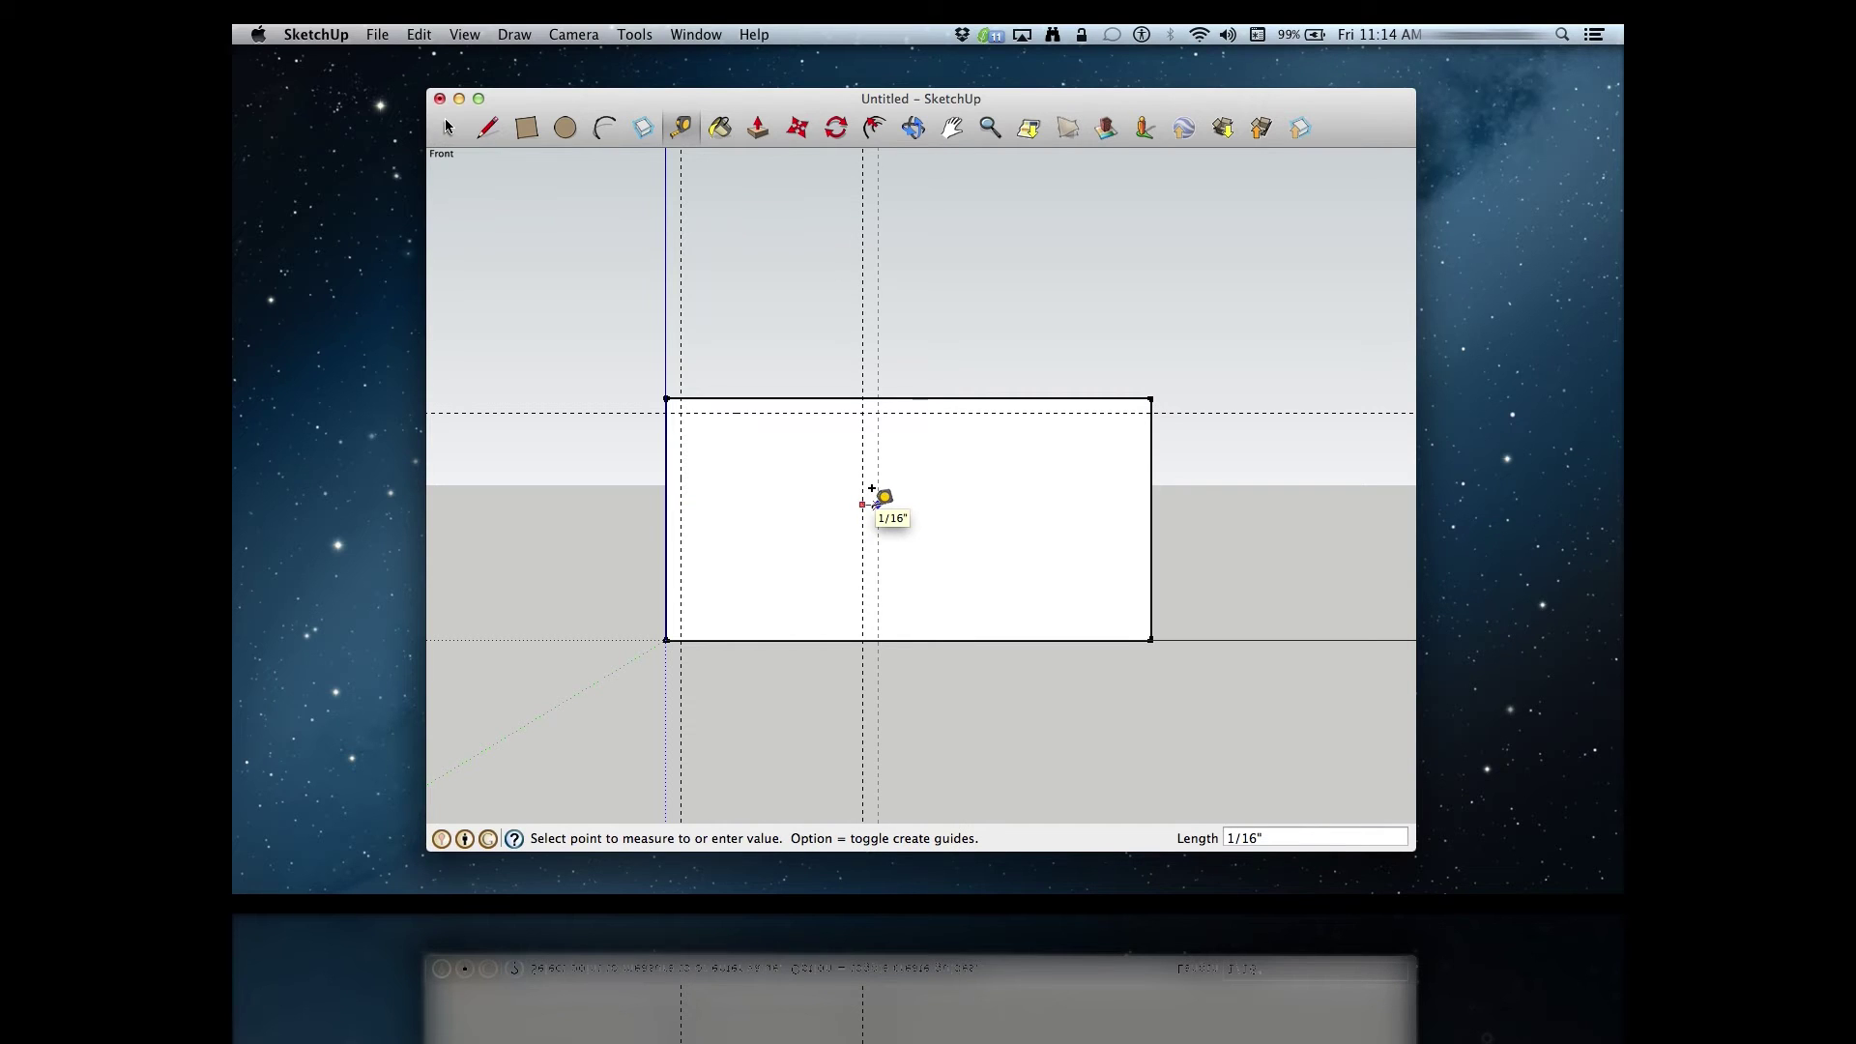
click(873, 492)
click(965, 638)
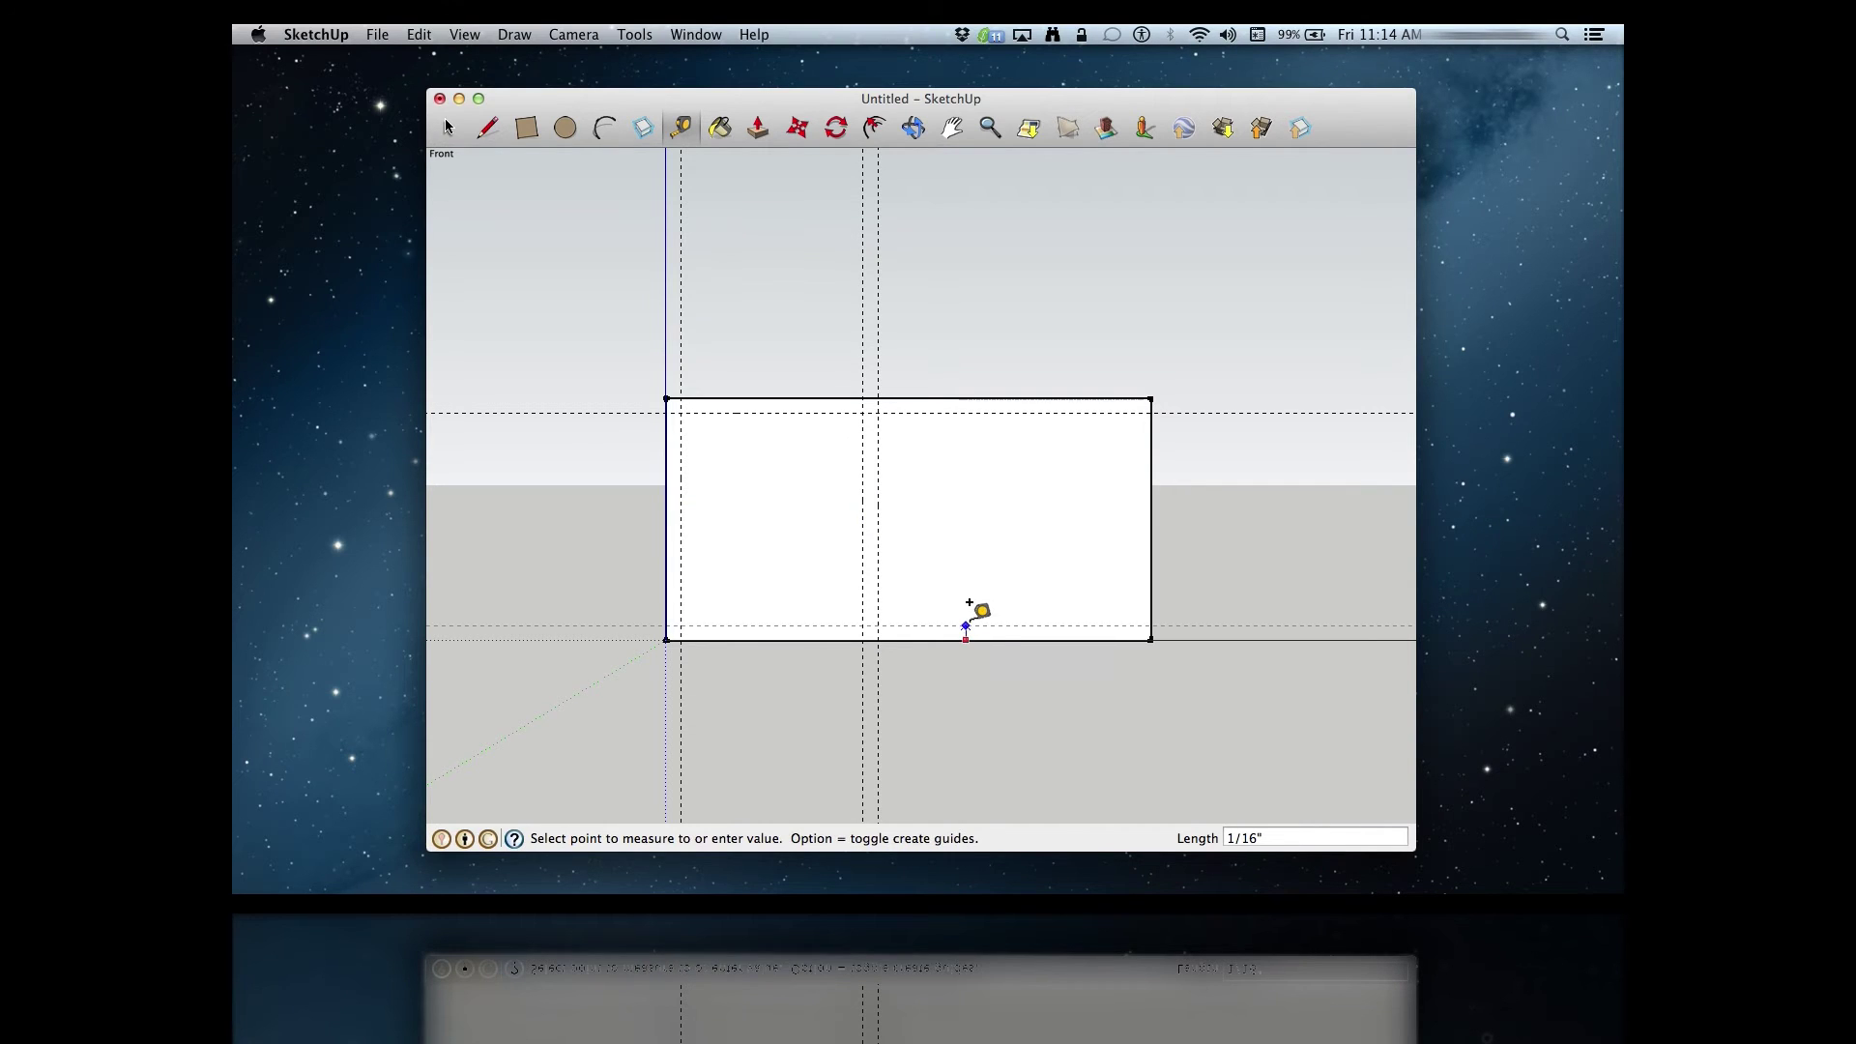
click(971, 625)
Step: Trace the two walls, top bridge and bottom flange along the guides with lines
key(l)
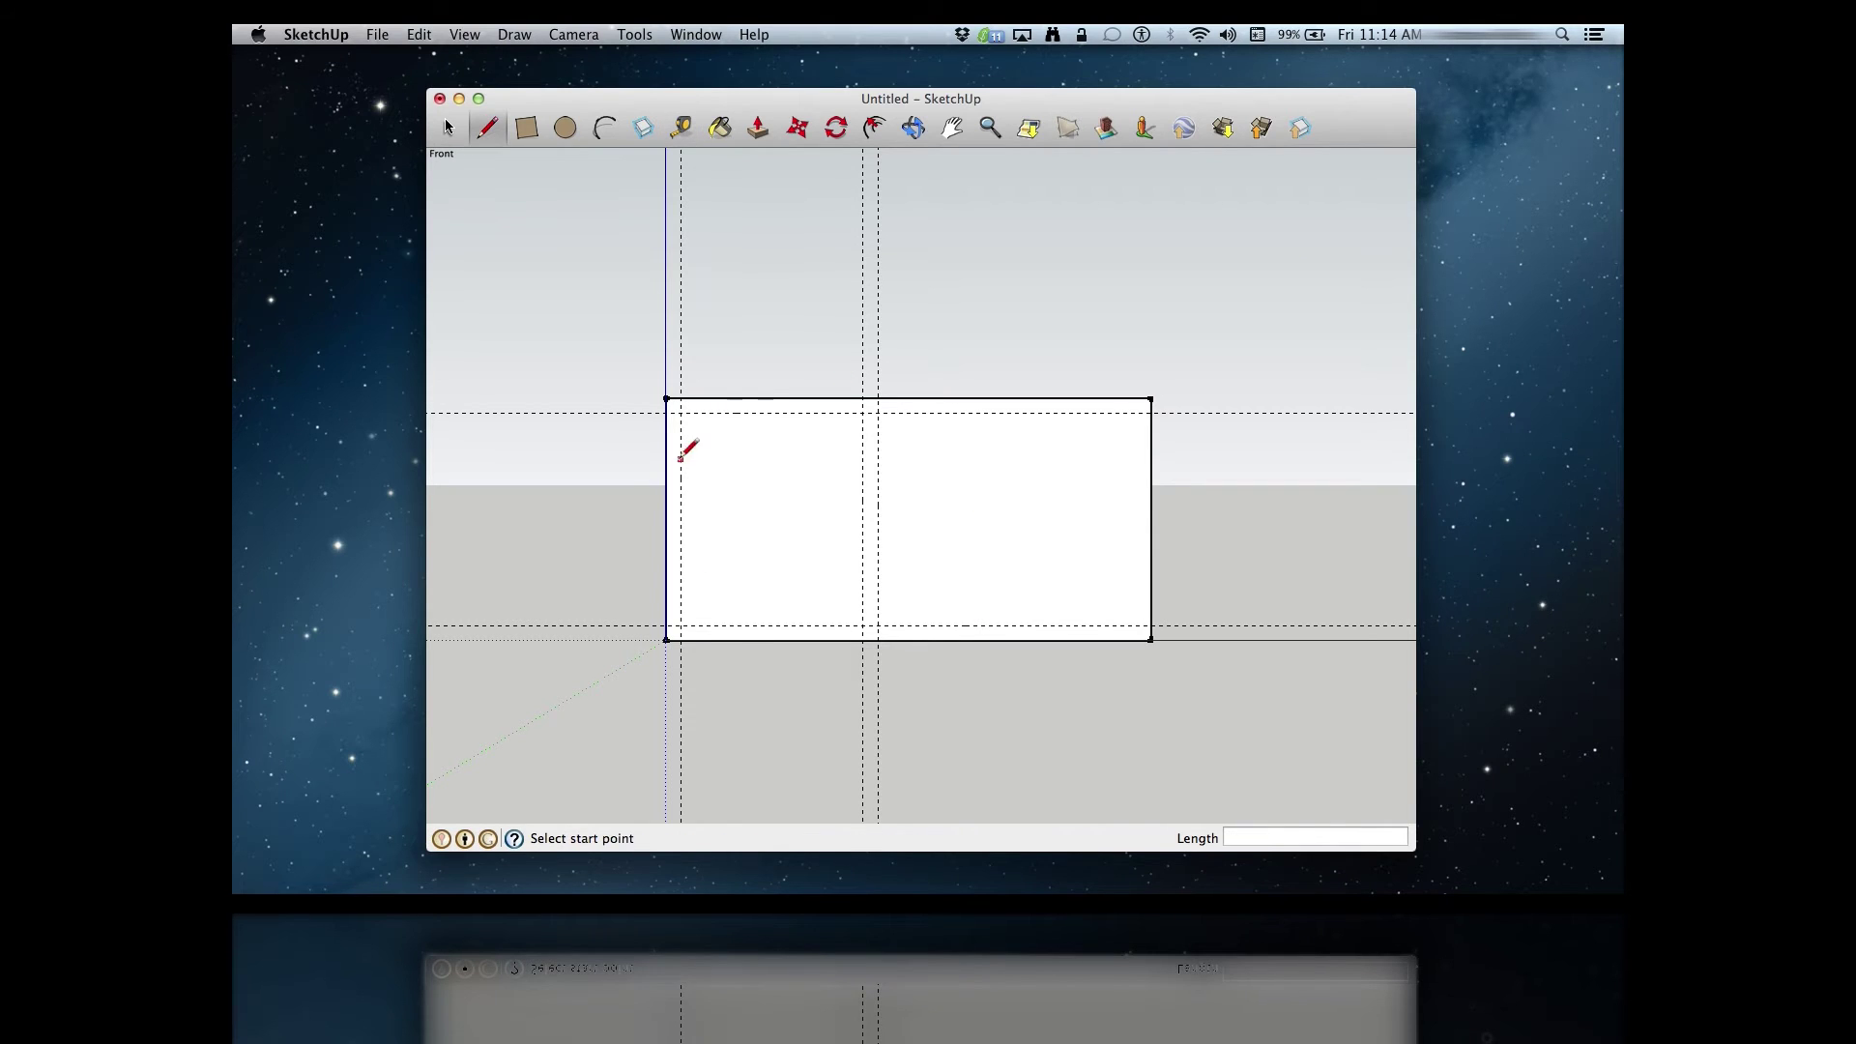
click(682, 639)
click(682, 413)
click(862, 413)
click(862, 639)
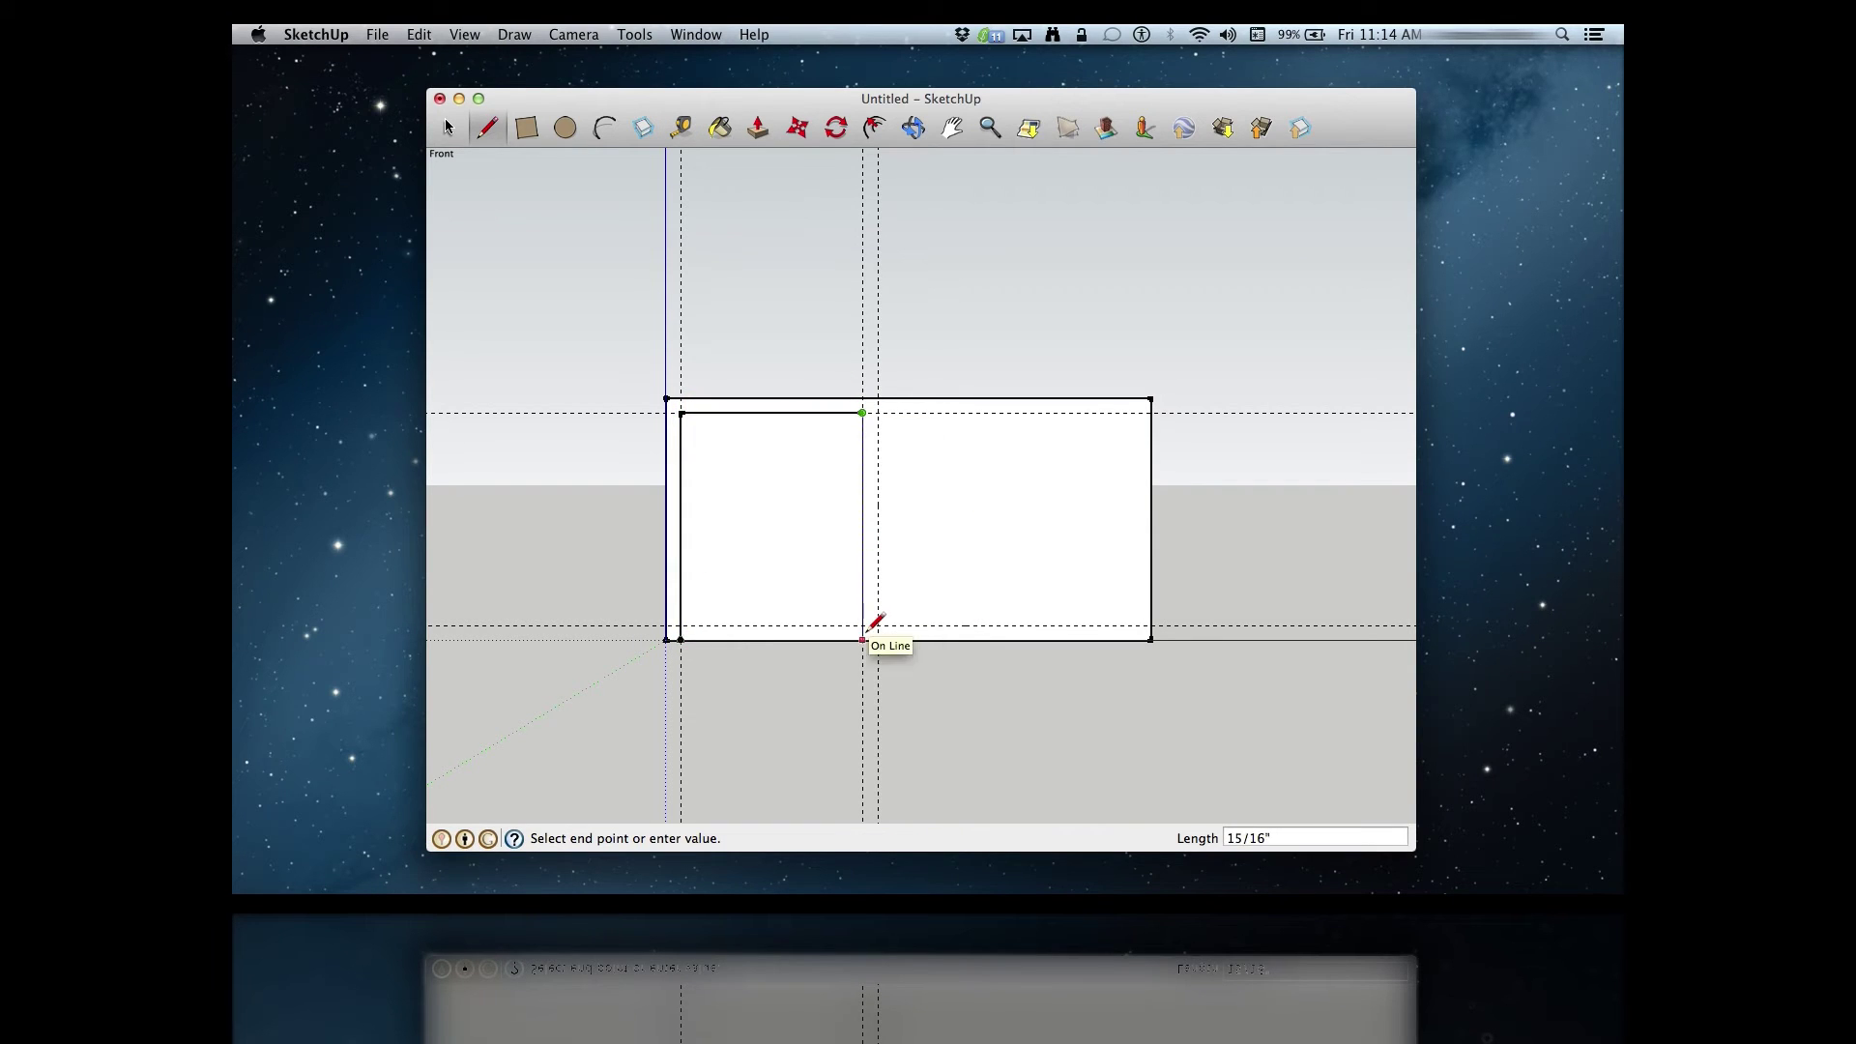
click(877, 399)
click(877, 625)
click(1150, 625)
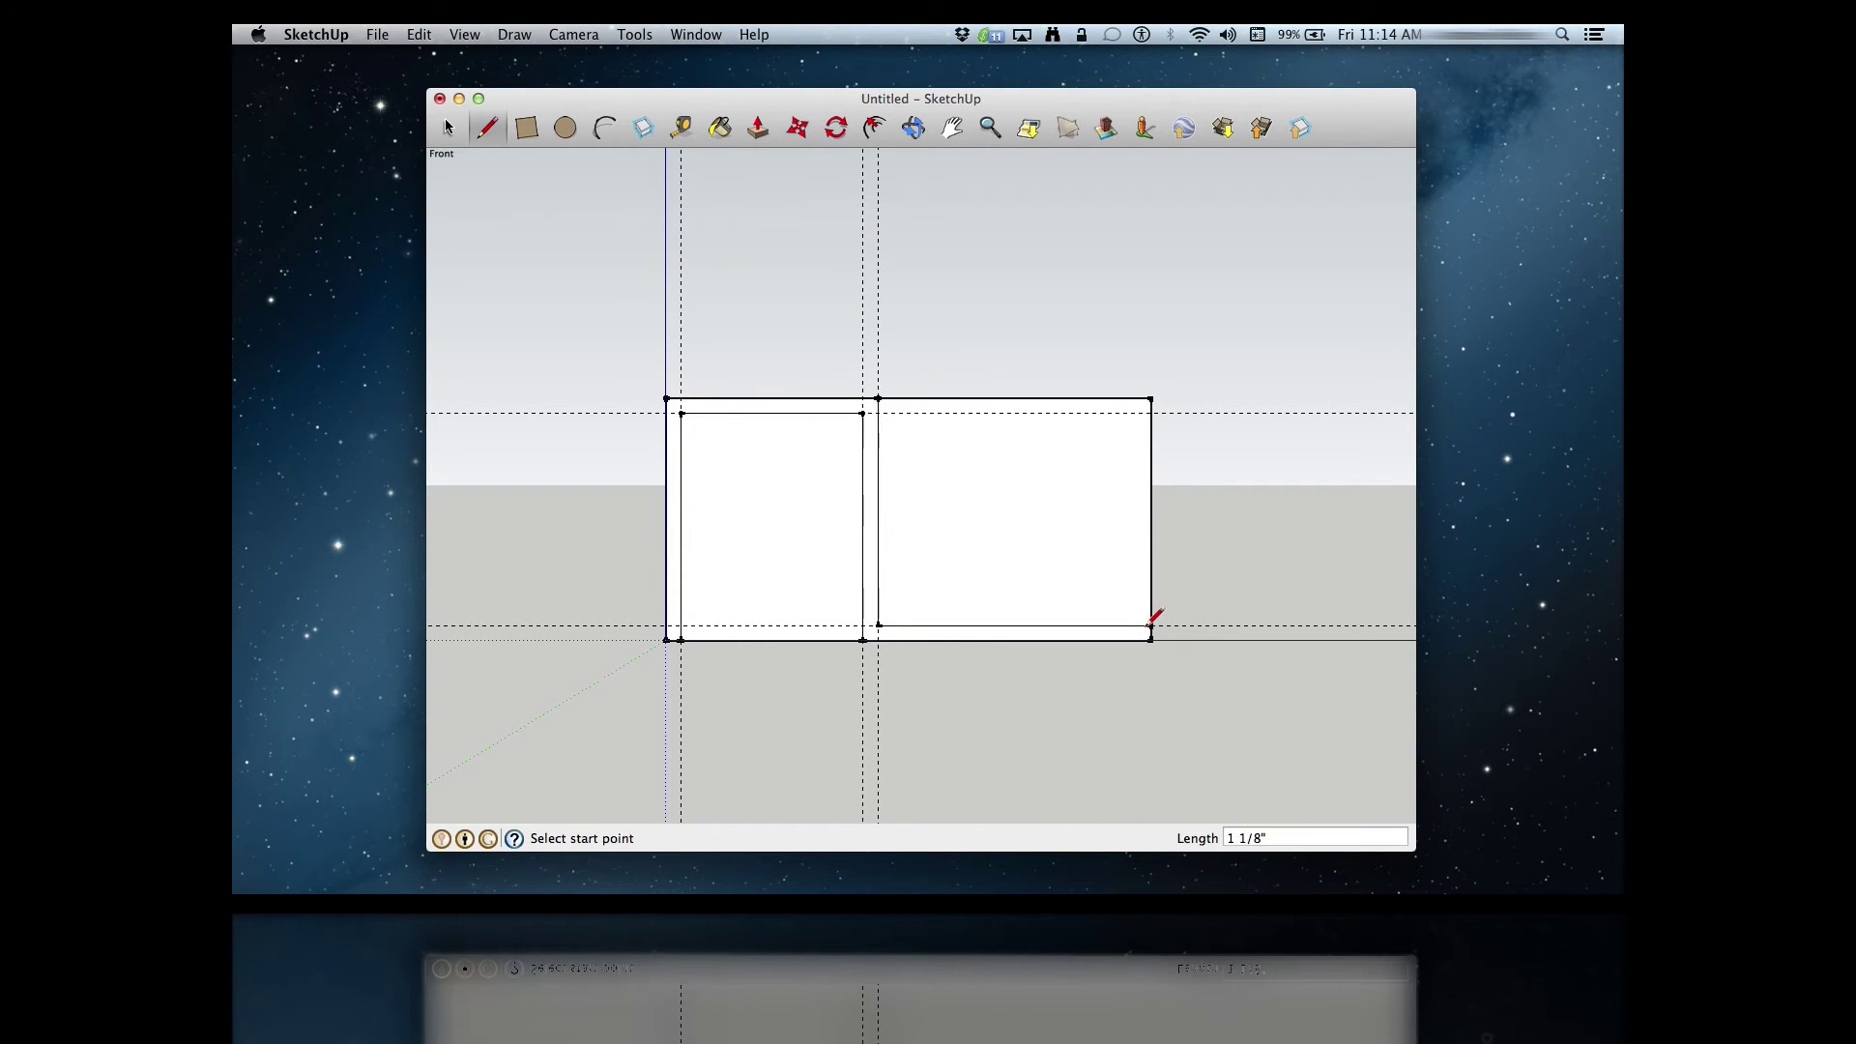
Step: Delete the unneeded top, bottom and right-side edges, leaving only the thin profile
key(space)
click(1036, 398)
key(Delete)
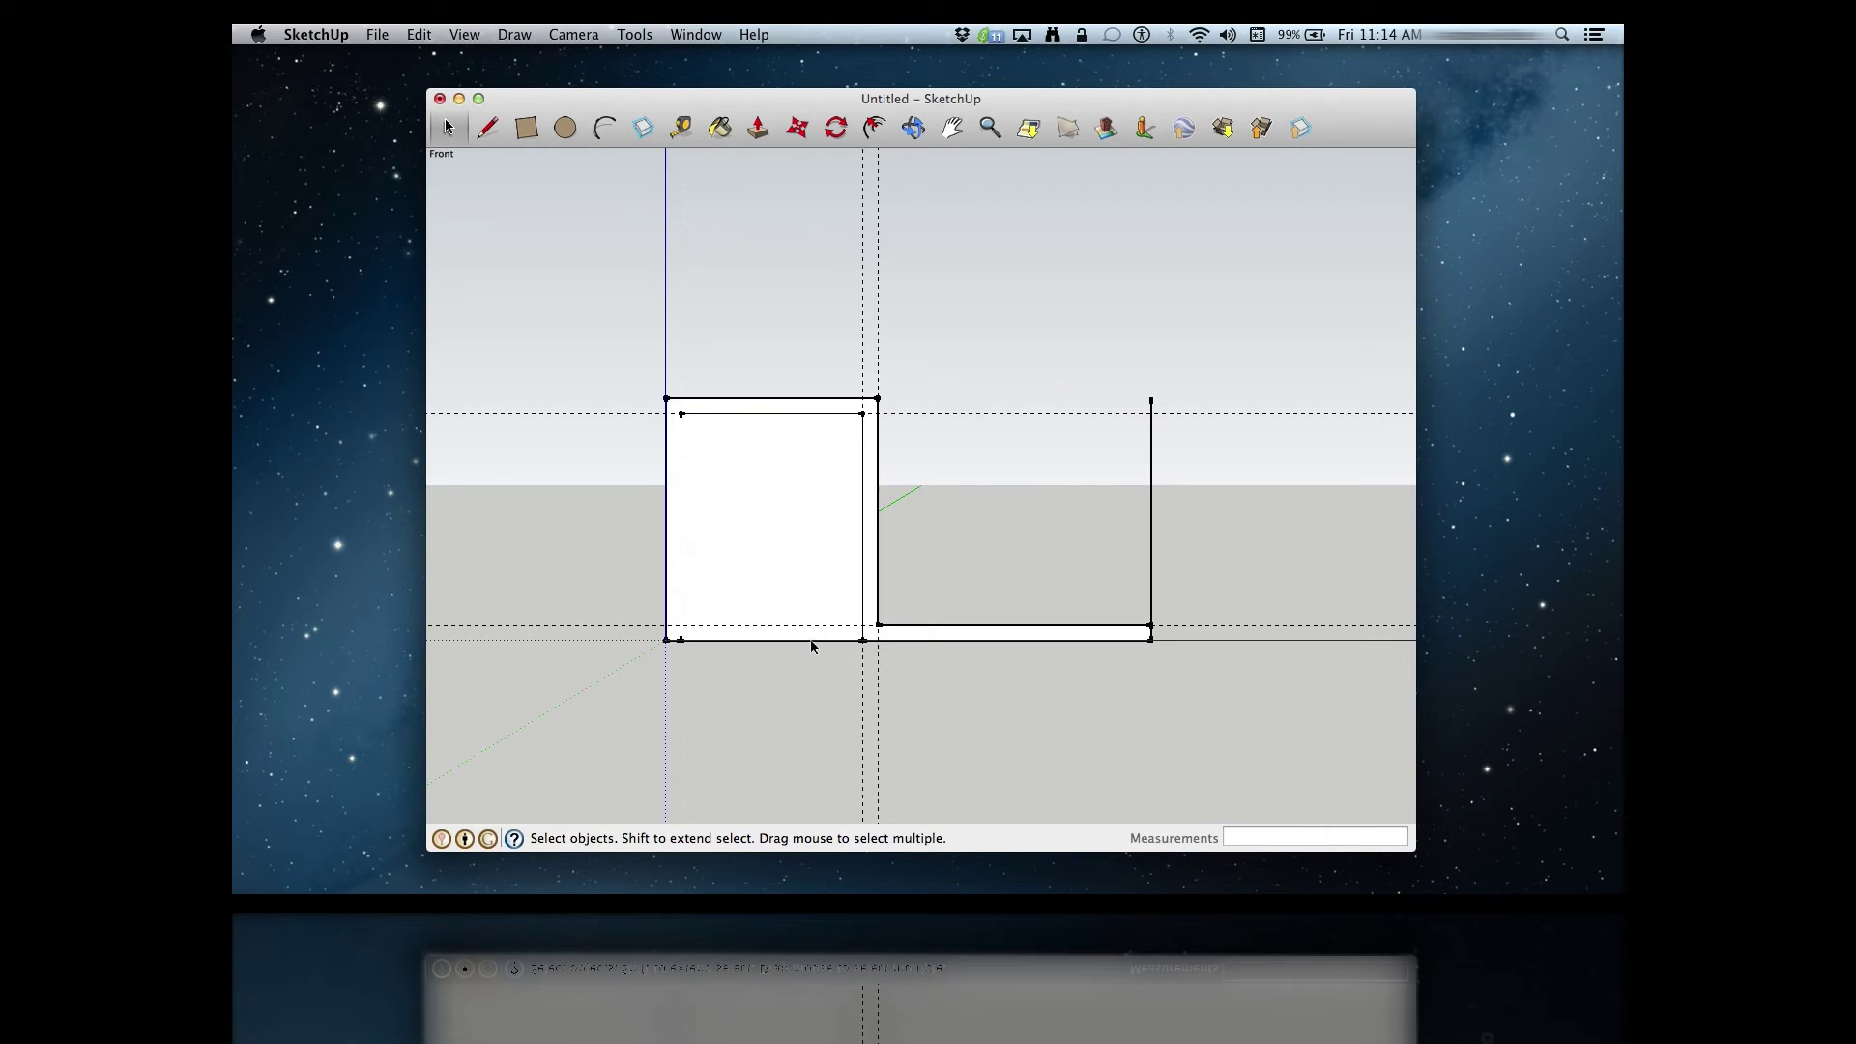
click(817, 639)
key(Delete)
click(1152, 528)
key(Delete)
Step: Orbit to a perspective view and push/pull the profile 2" into a solid bracket
key(o)
drag(1060, 460, 976, 454)
key(space)
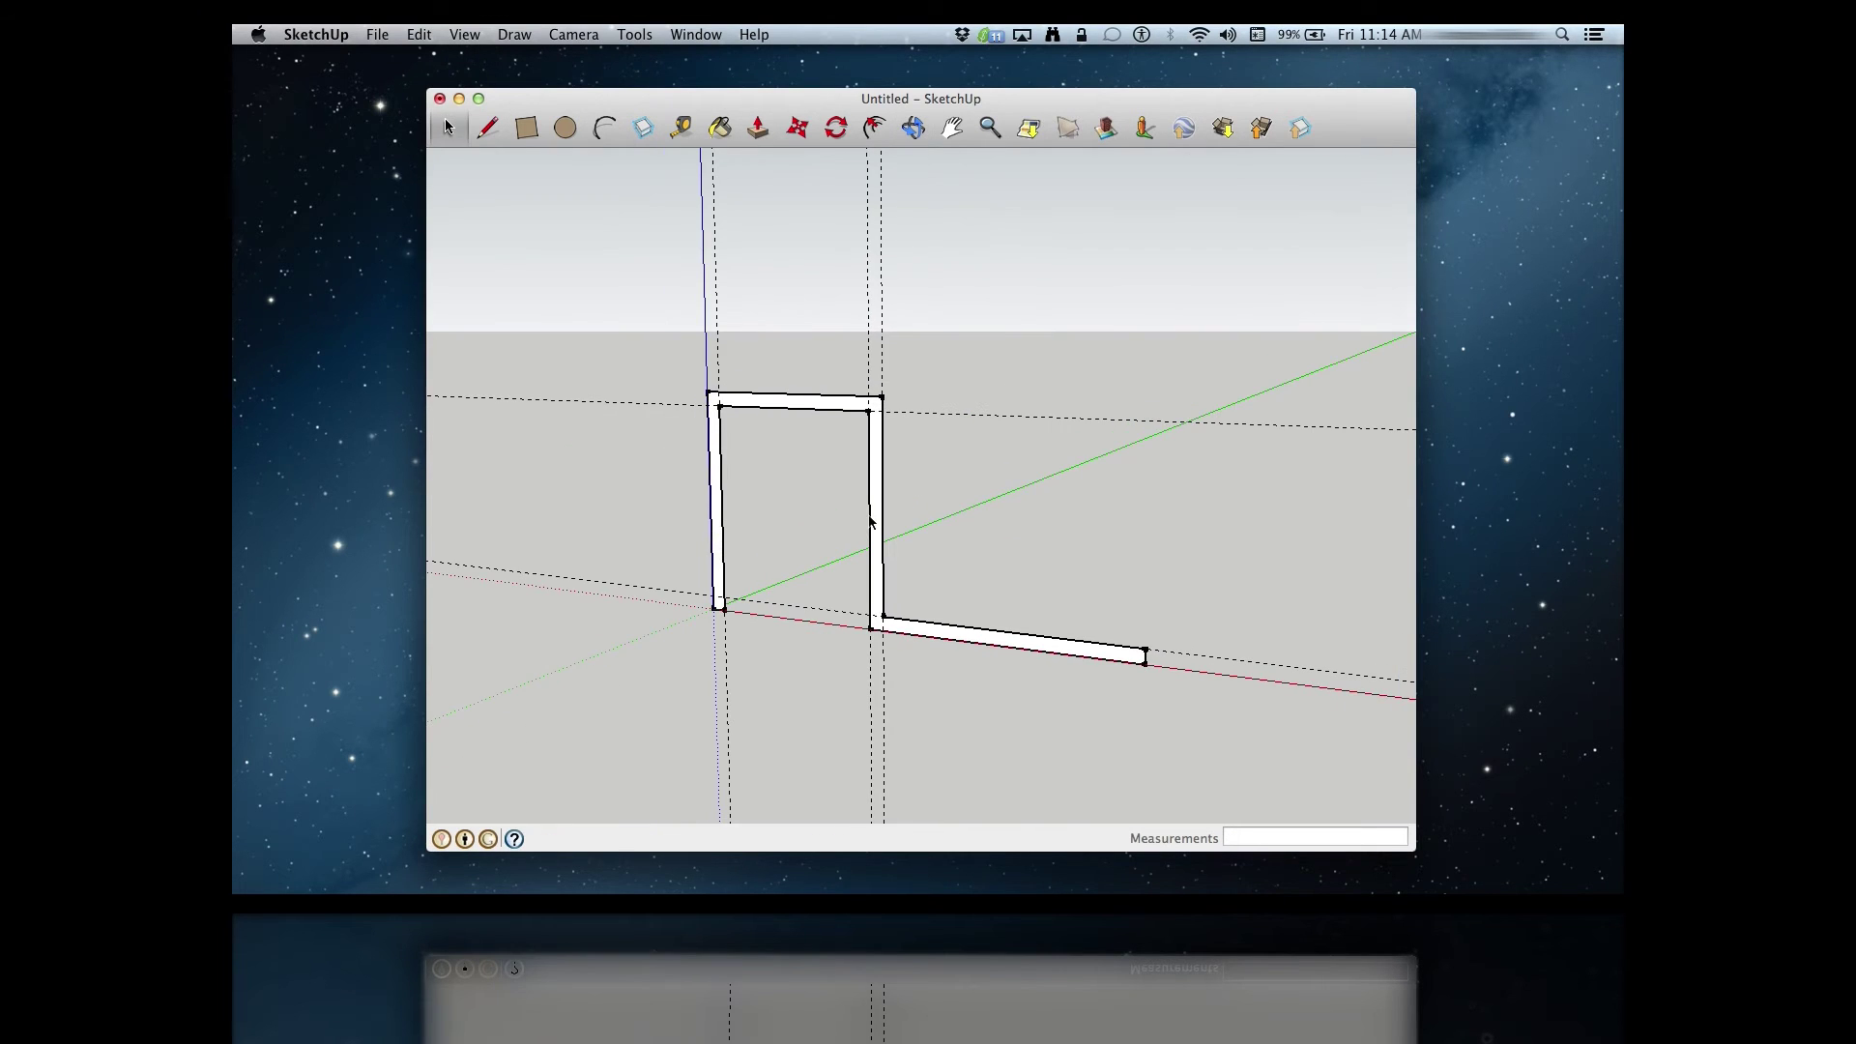
key(p)
drag(870, 506, 815, 538)
text(2)
key(Return)
scroll(812, 539, up, 5)
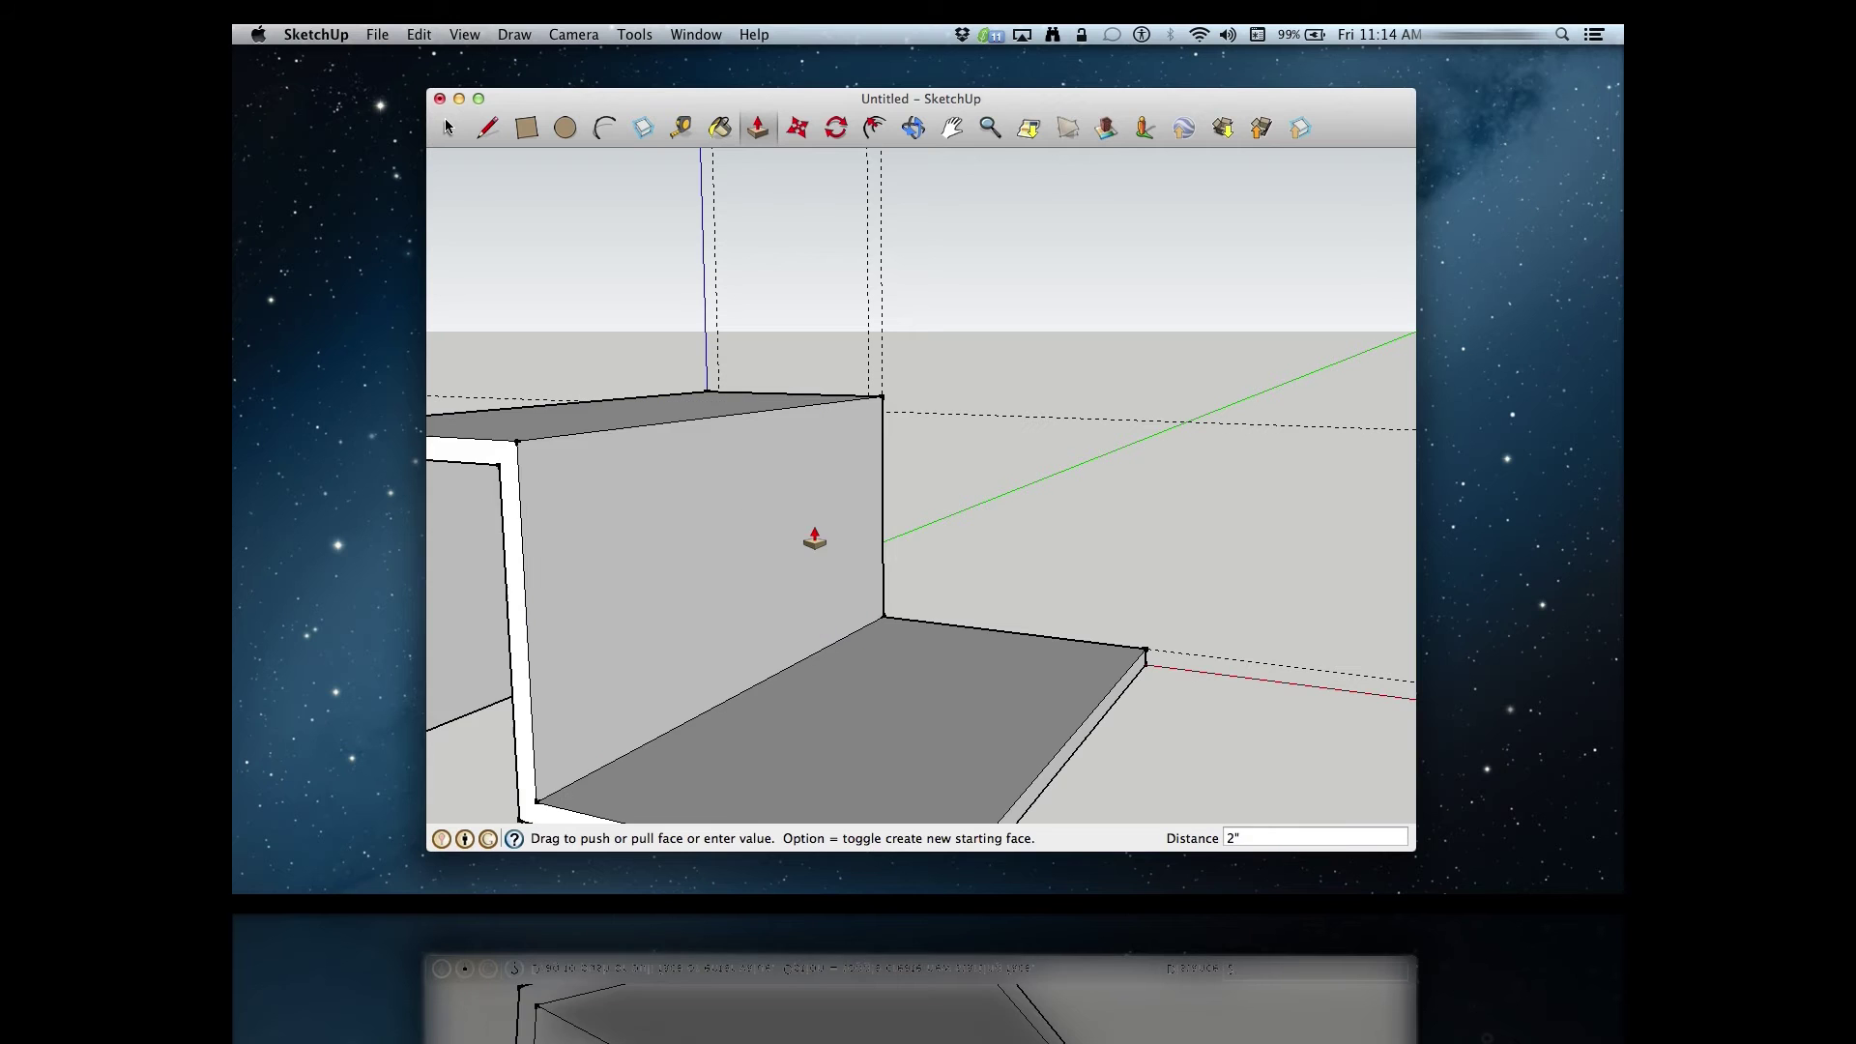
middle_drag(825, 551, 909, 515)
scroll(789, 606, down, 6)
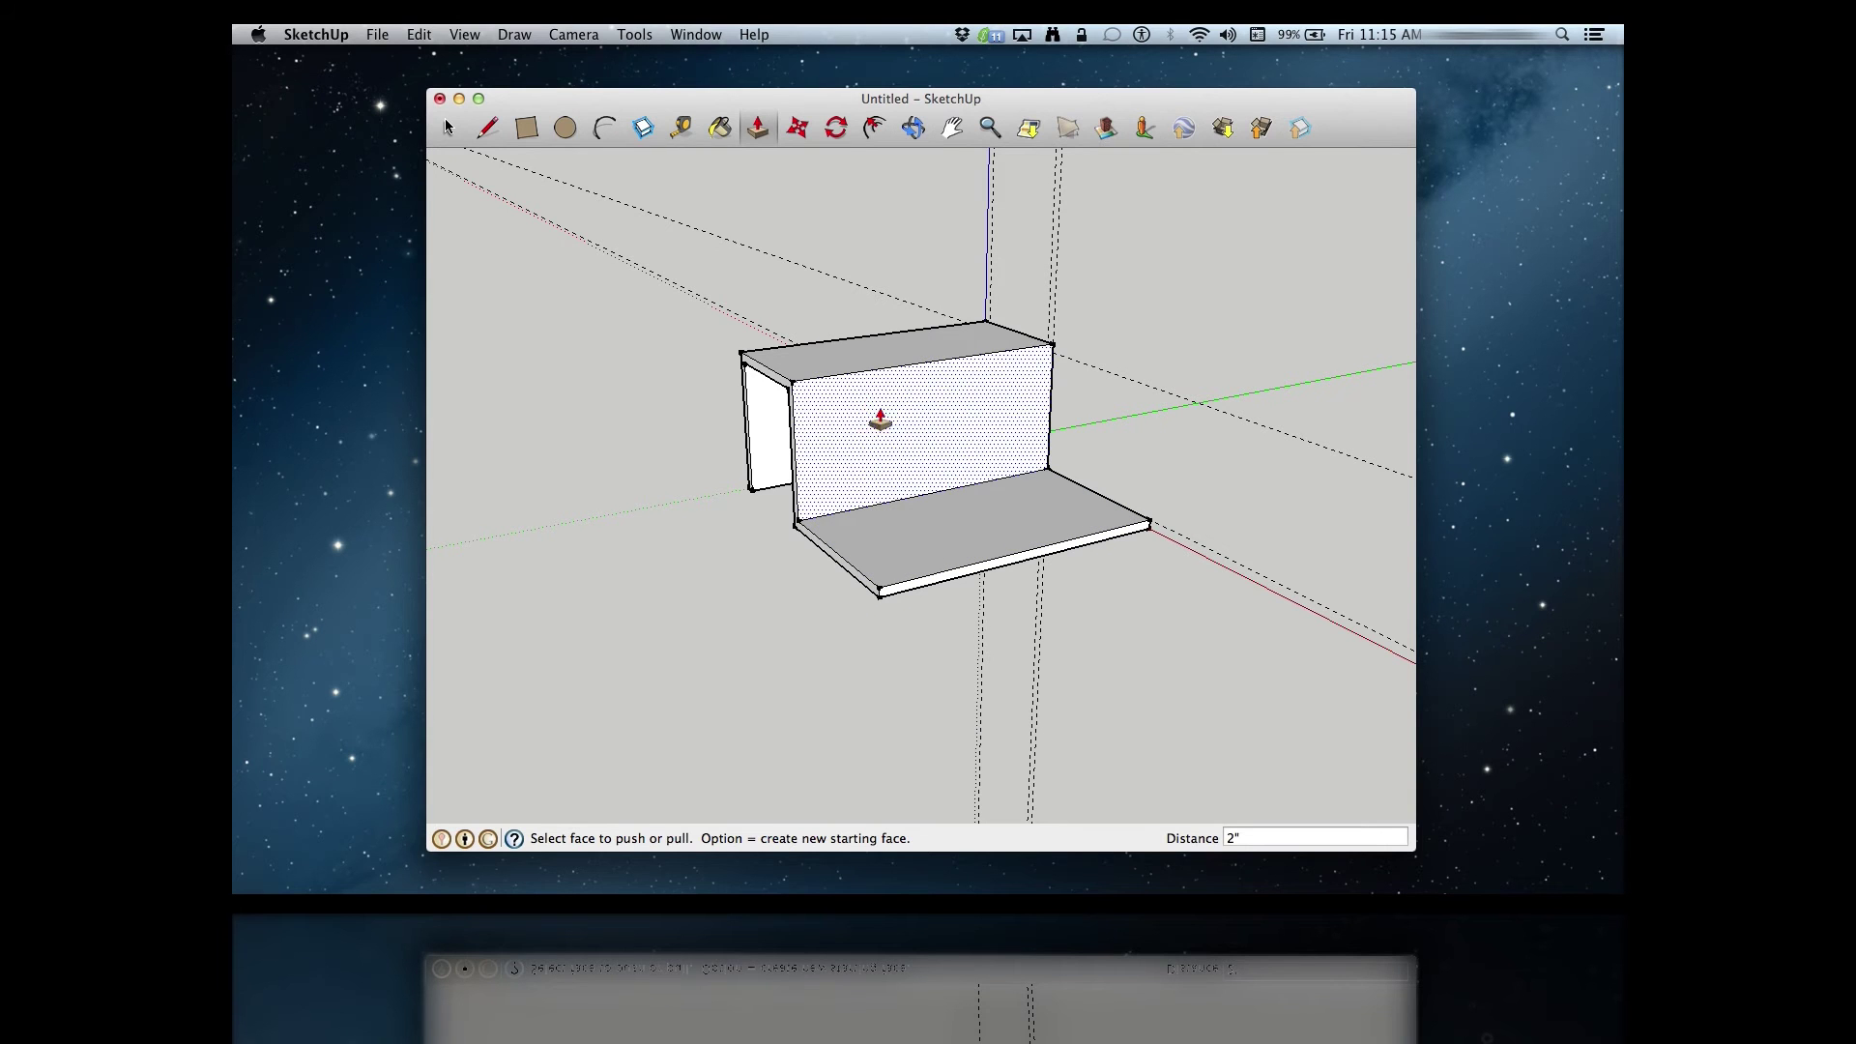
Step: Place several guides across the bracket floor at small offsets, including one at .125"
click(681, 127)
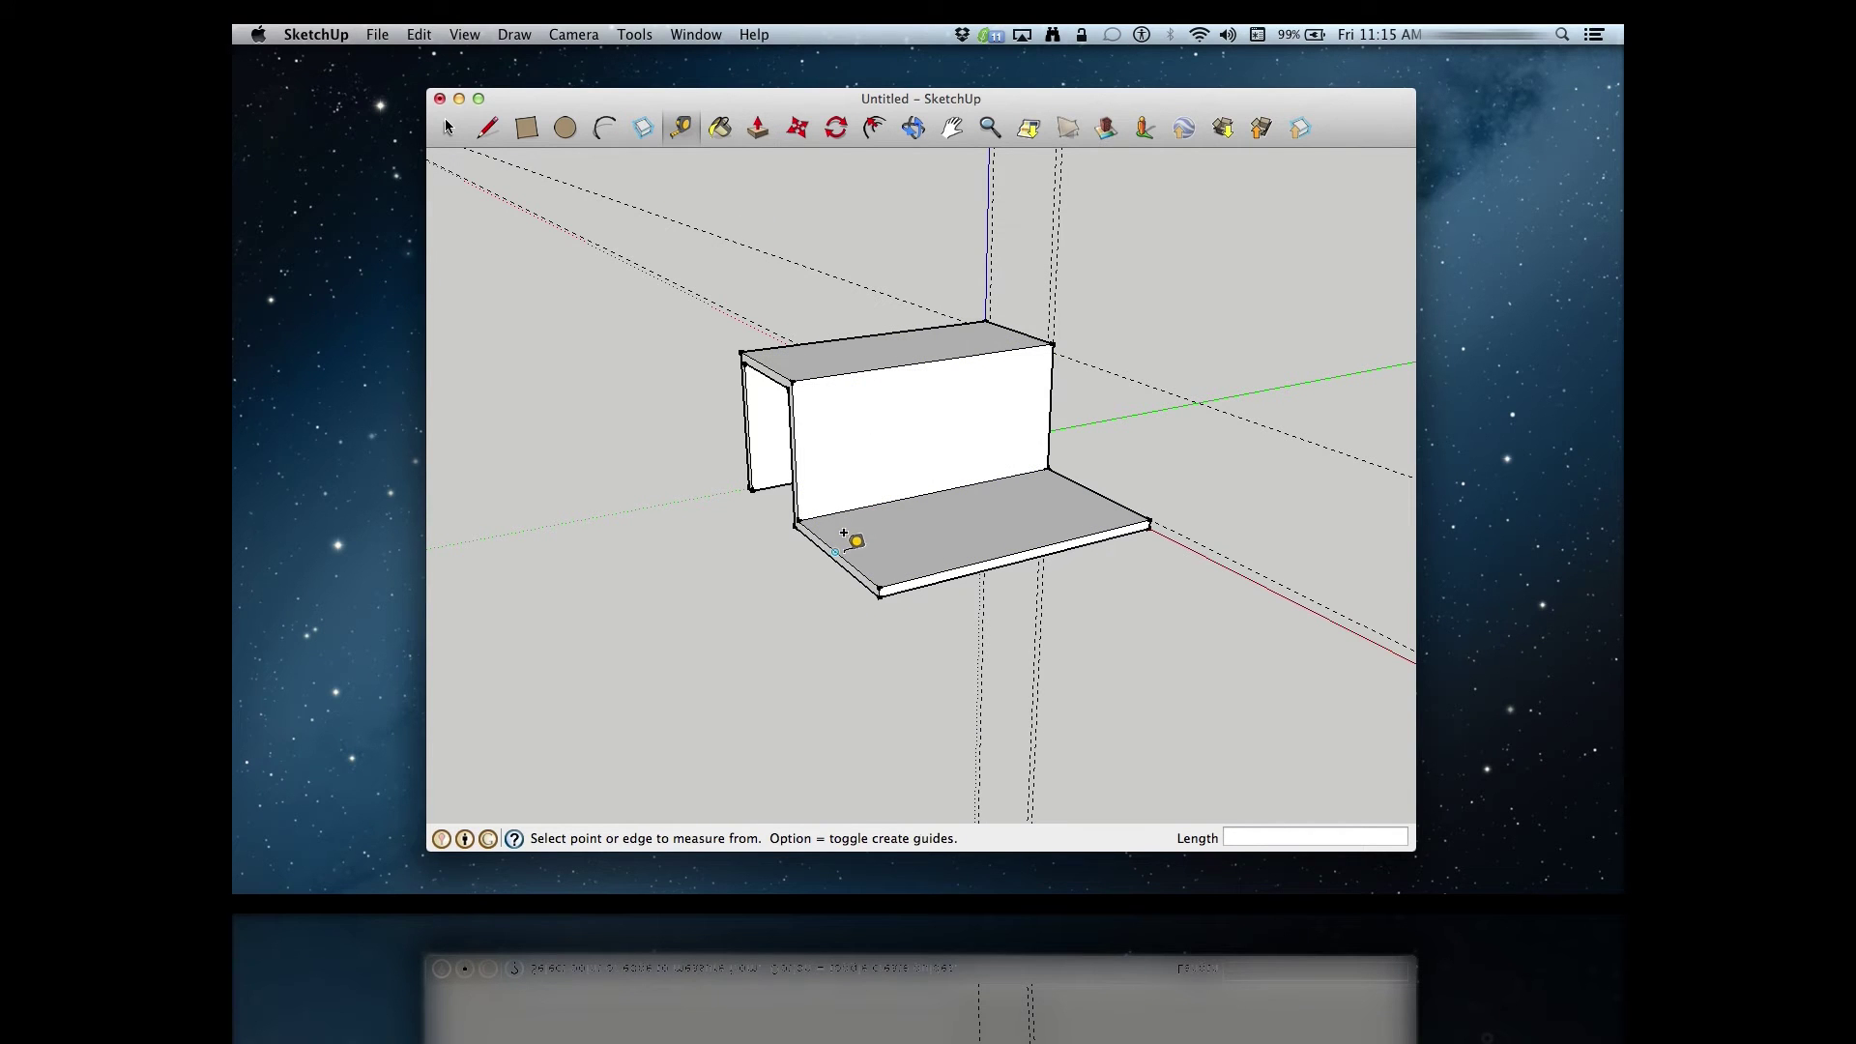
click(849, 524)
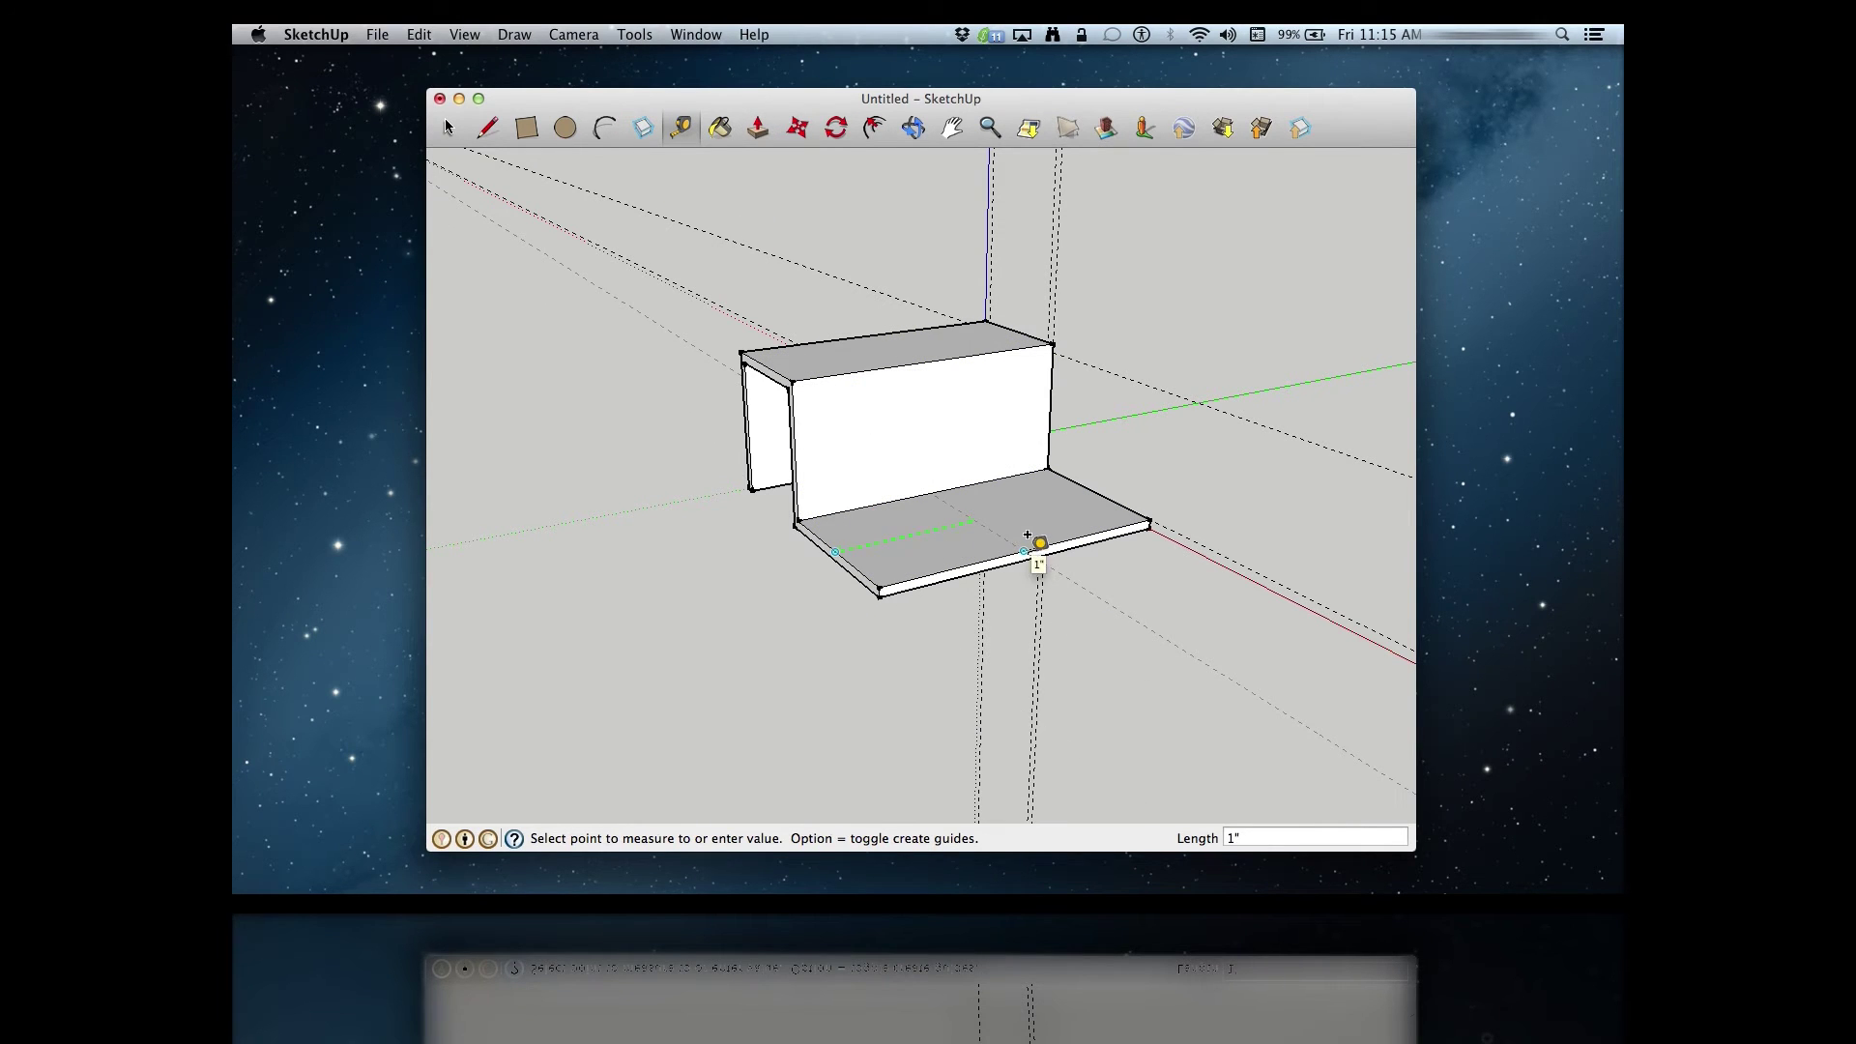
click(1030, 539)
click(975, 515)
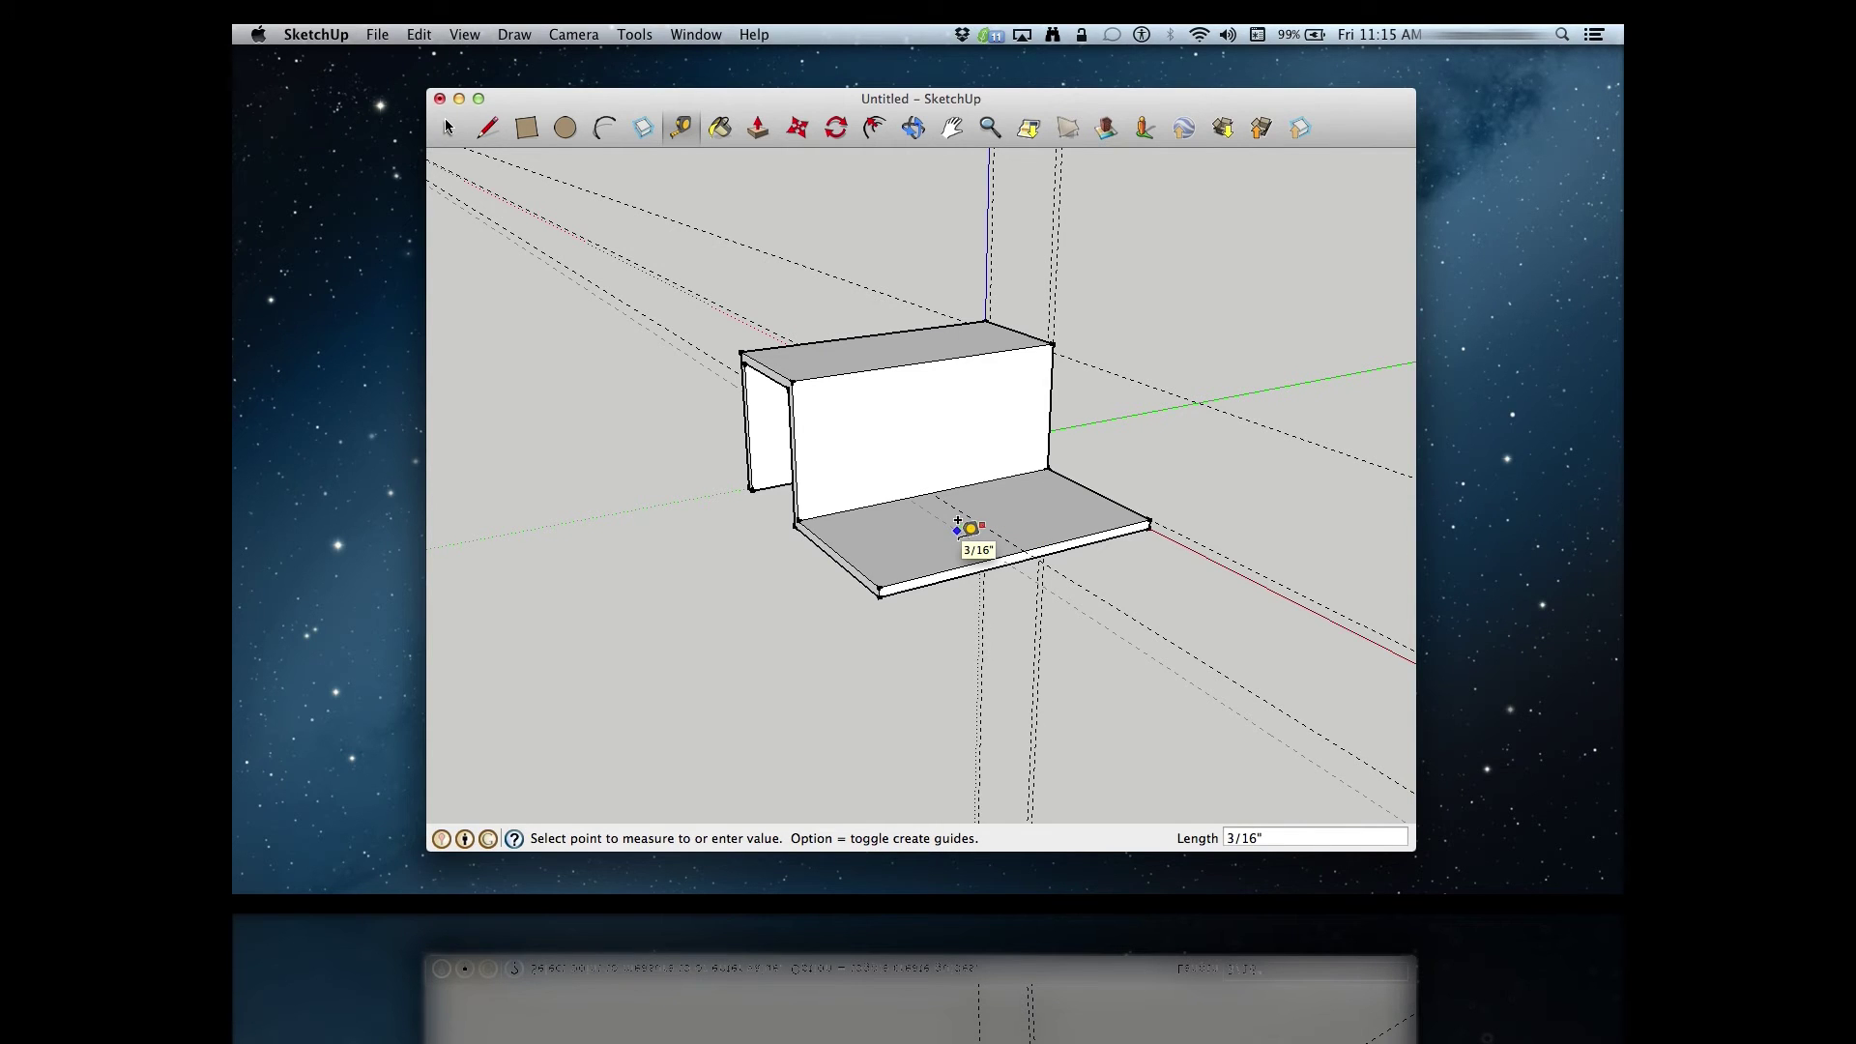
click(961, 518)
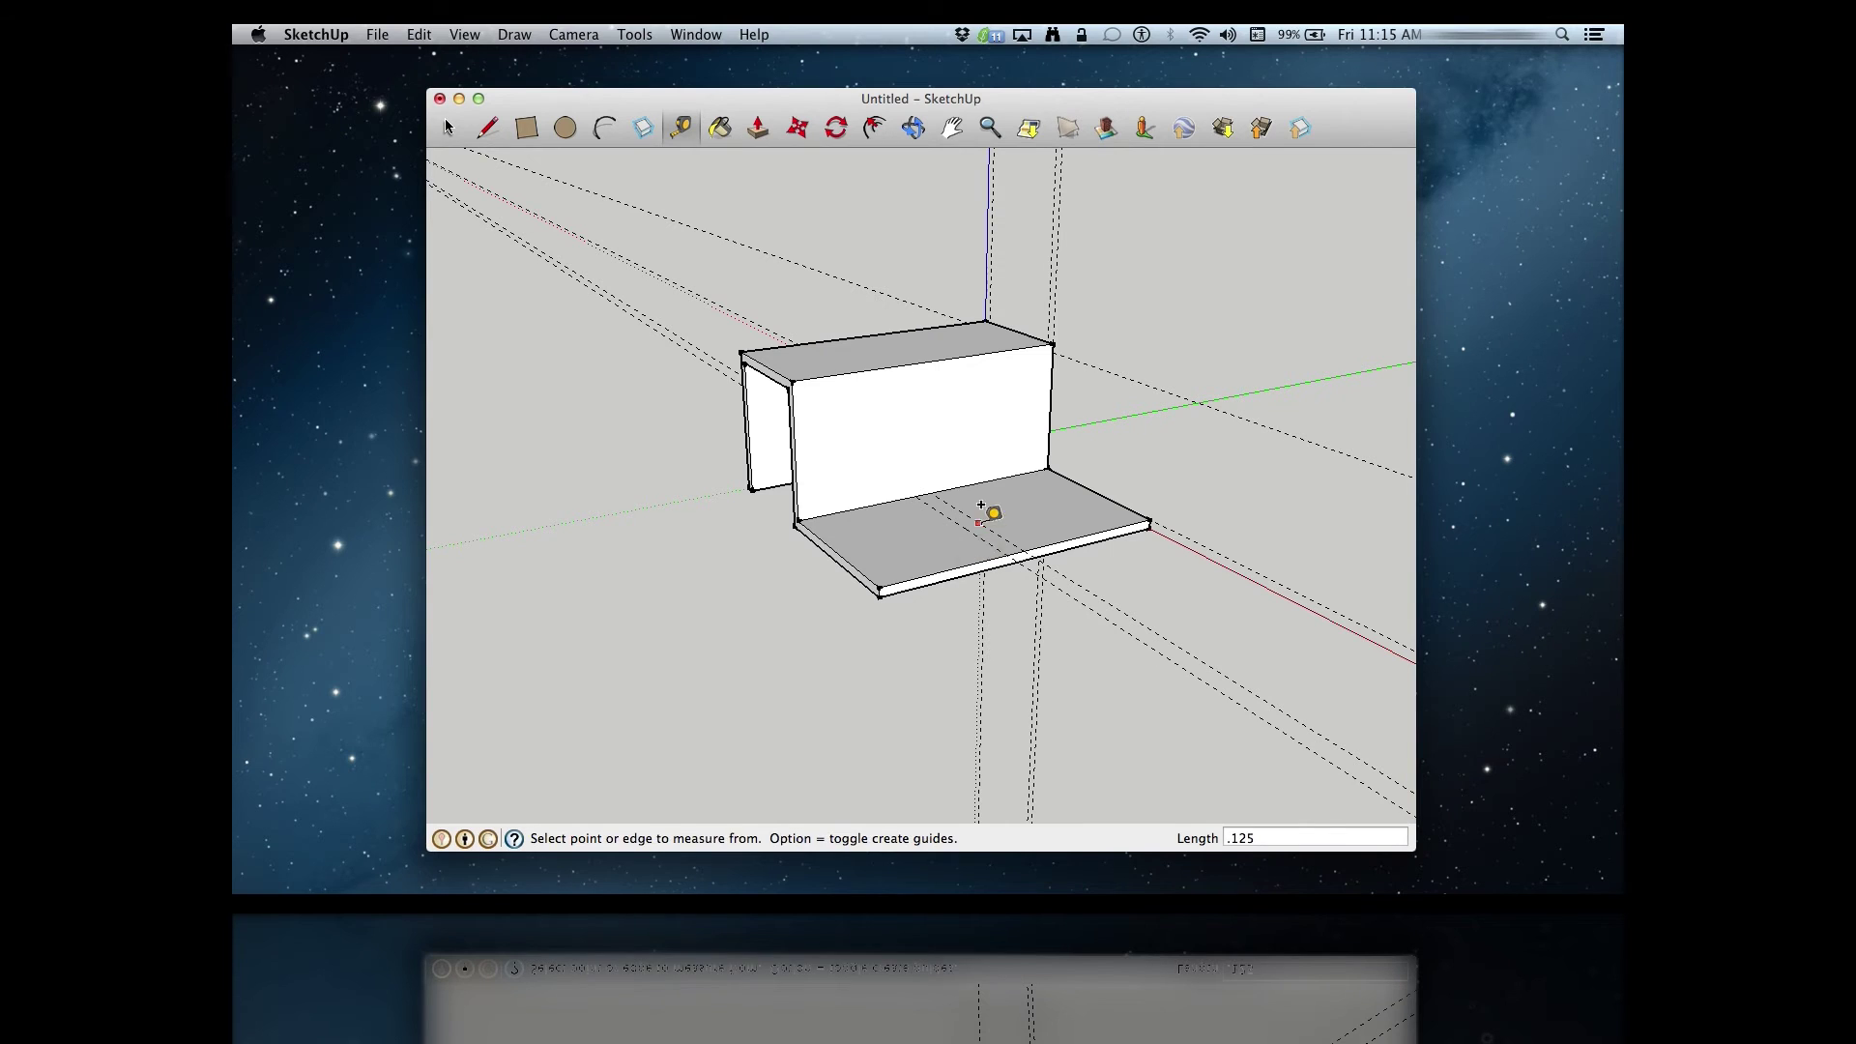
click(986, 513)
click(1006, 505)
click(1010, 495)
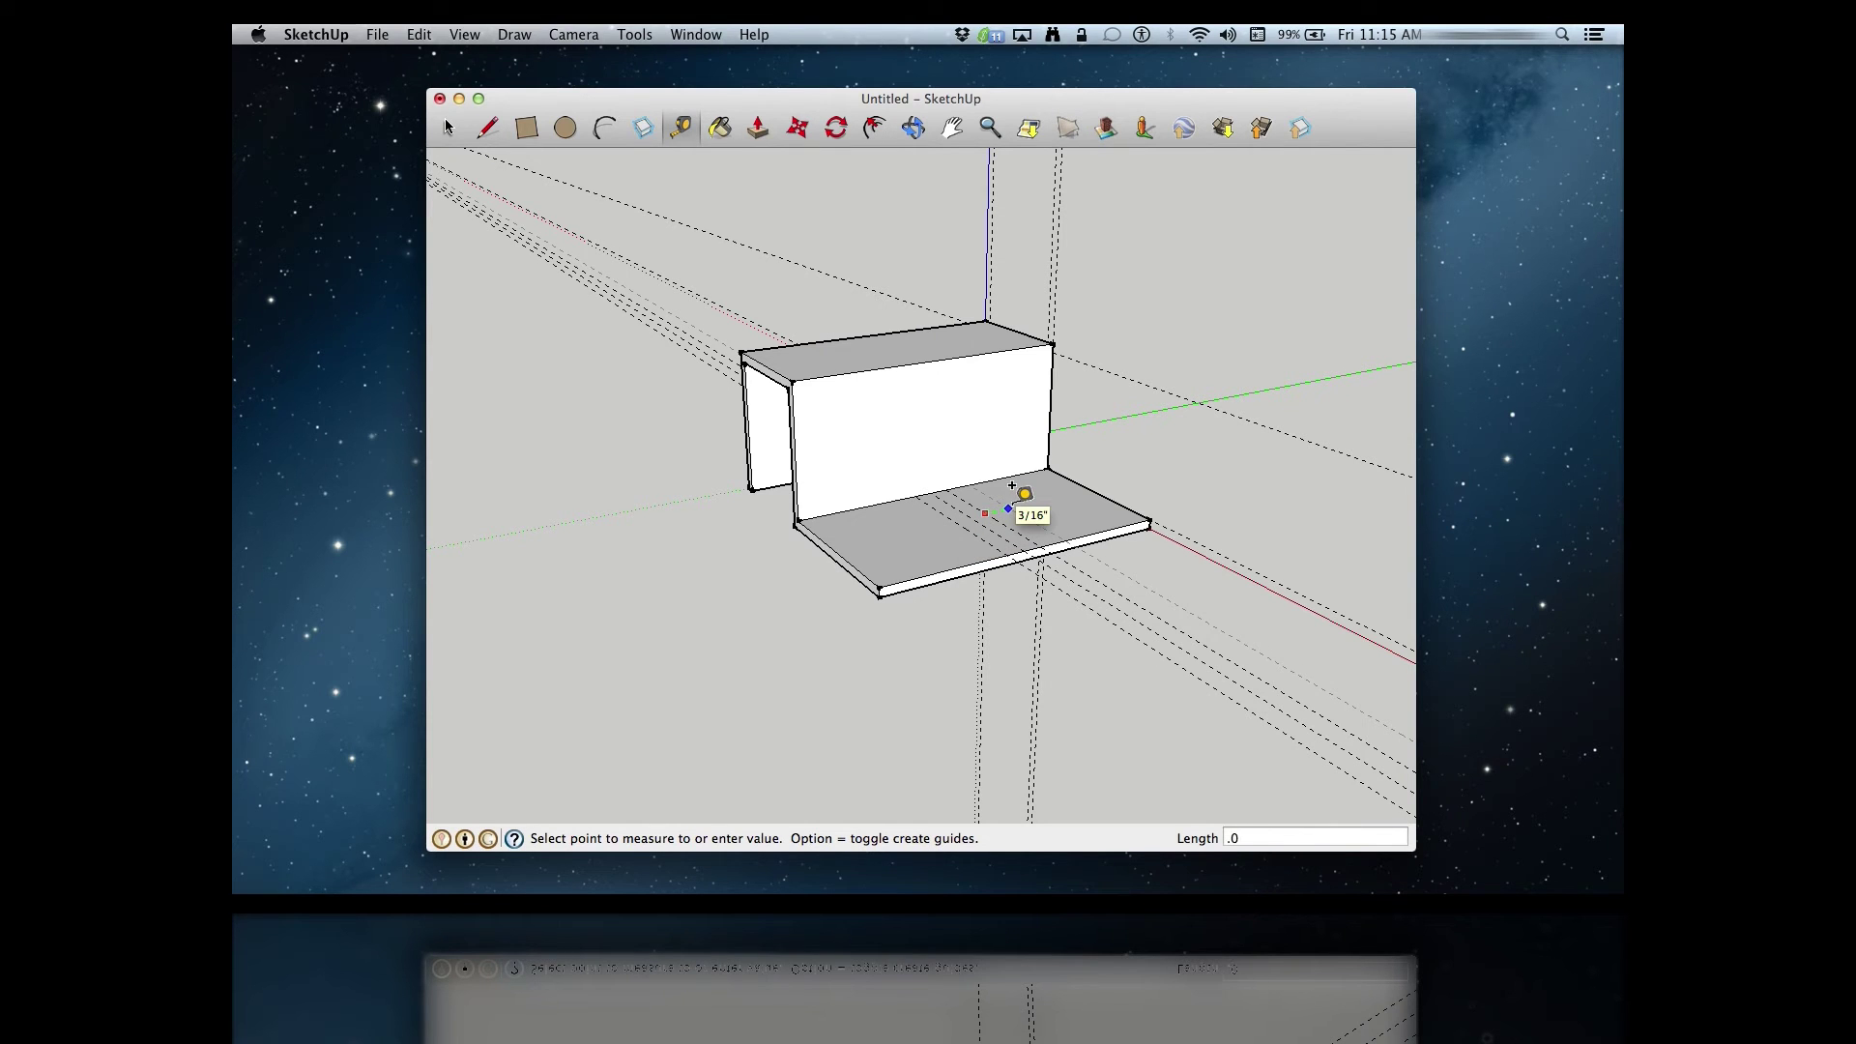
click(1015, 495)
click(959, 515)
text(.125)
key(Return)
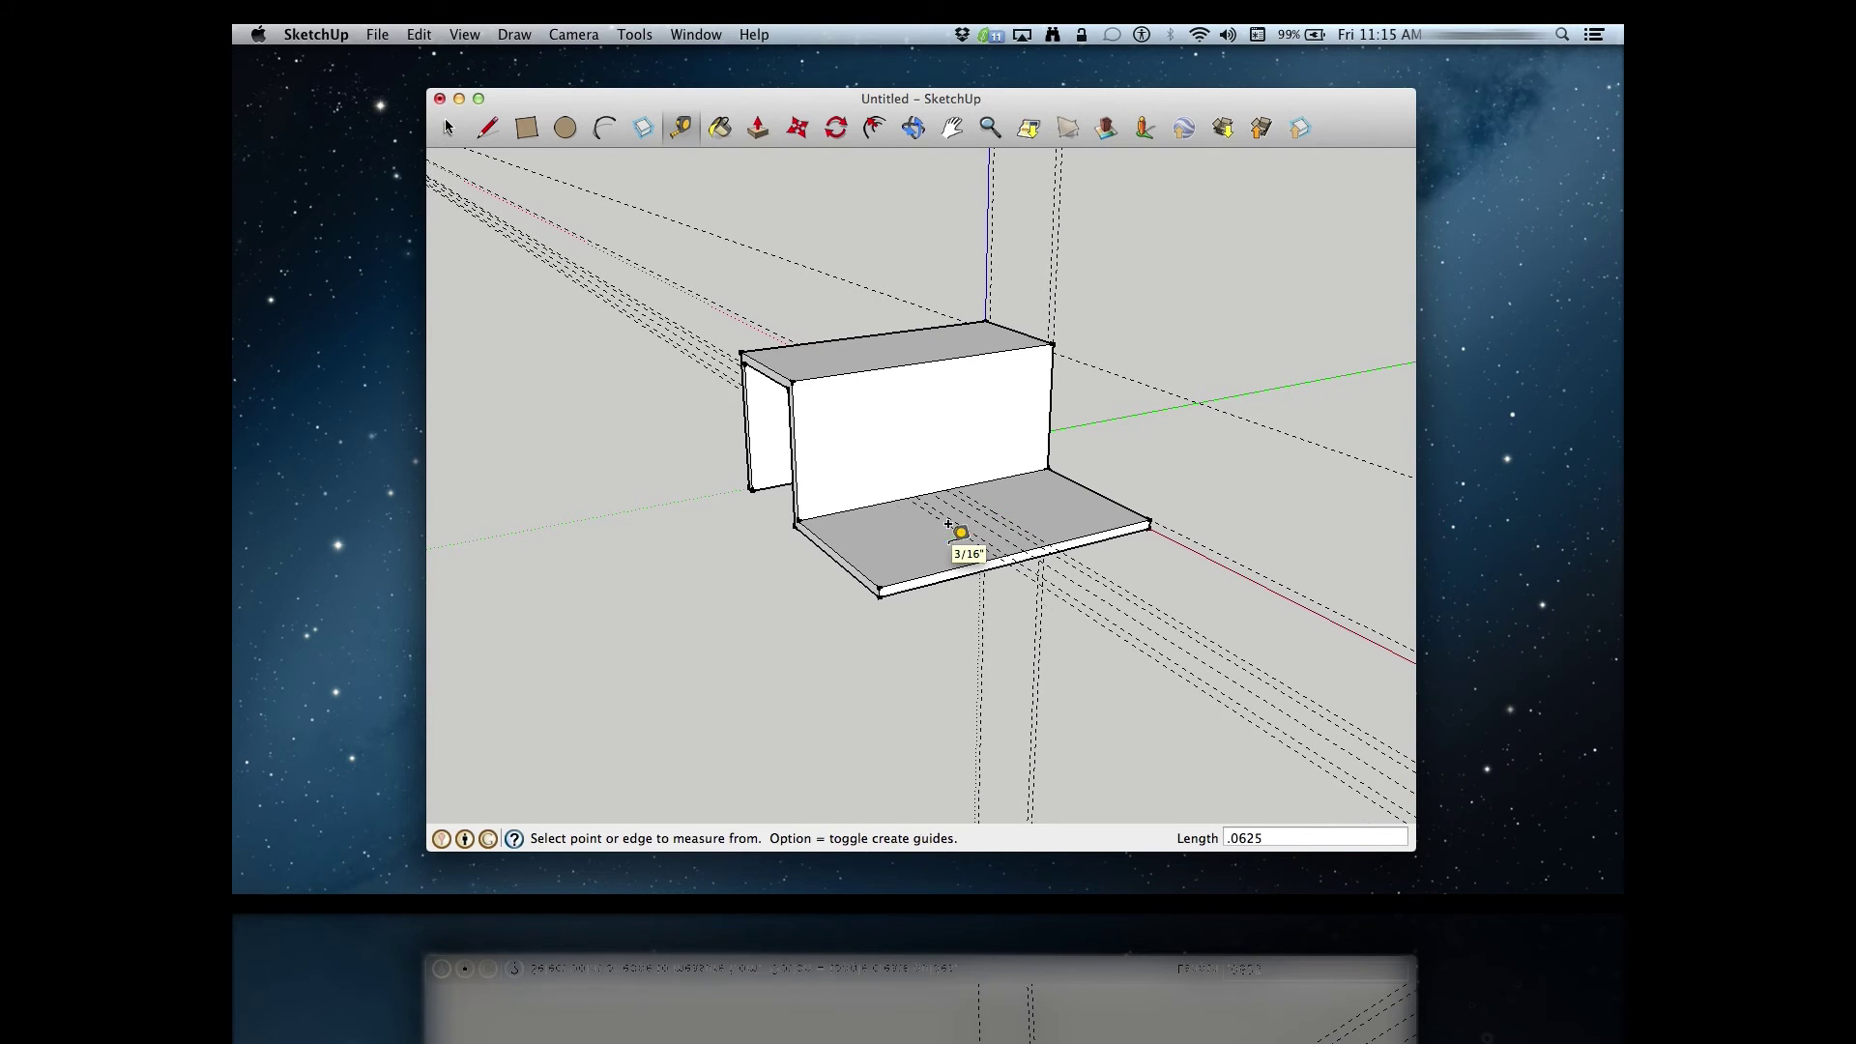
scroll(957, 522, up, 5)
Step: Draw a line across the bracket floor along a guide
key(l)
click(872, 493)
click(1063, 620)
Step: Draw lines along the floor guides to close off two thin strips on the bracket floor
click(1080, 616)
click(887, 490)
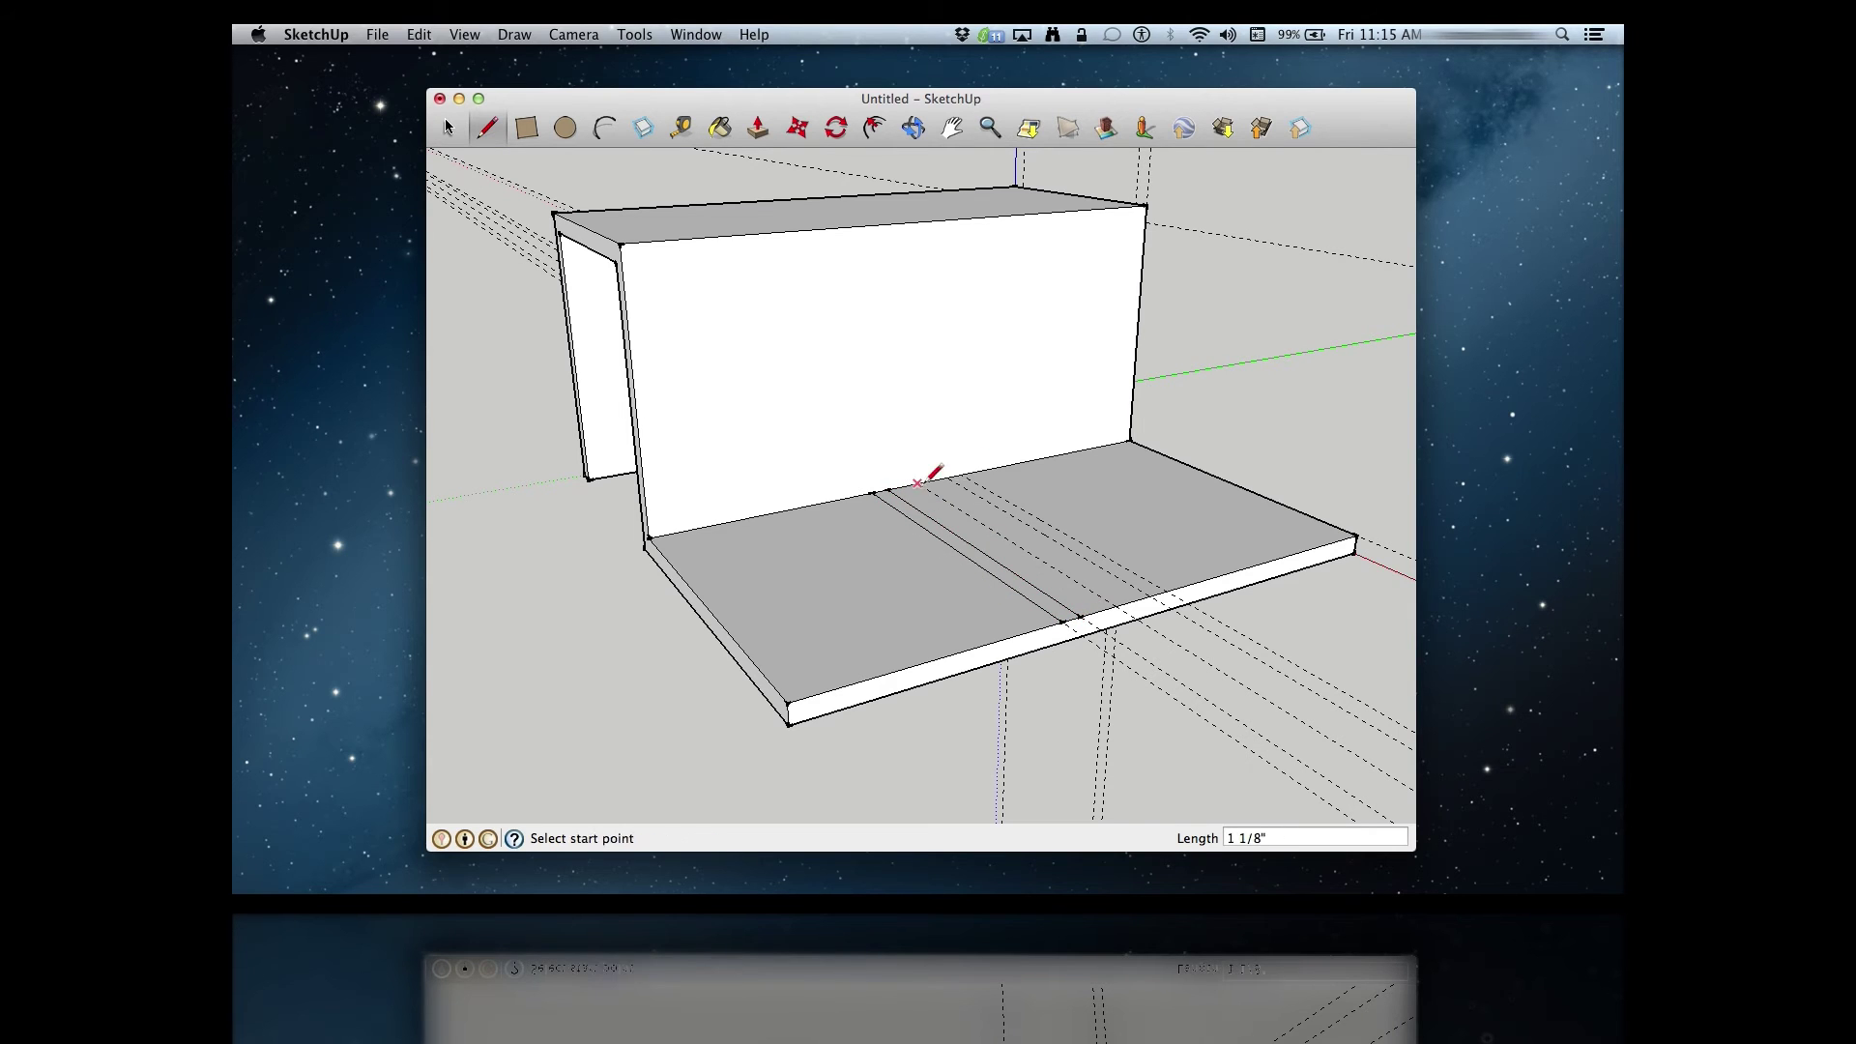
click(962, 475)
click(1155, 592)
click(1151, 594)
click(947, 478)
Step: Push/Pull both floor strips up 15/16" into thin walls and orbit to inspect them
key(p)
click(996, 510)
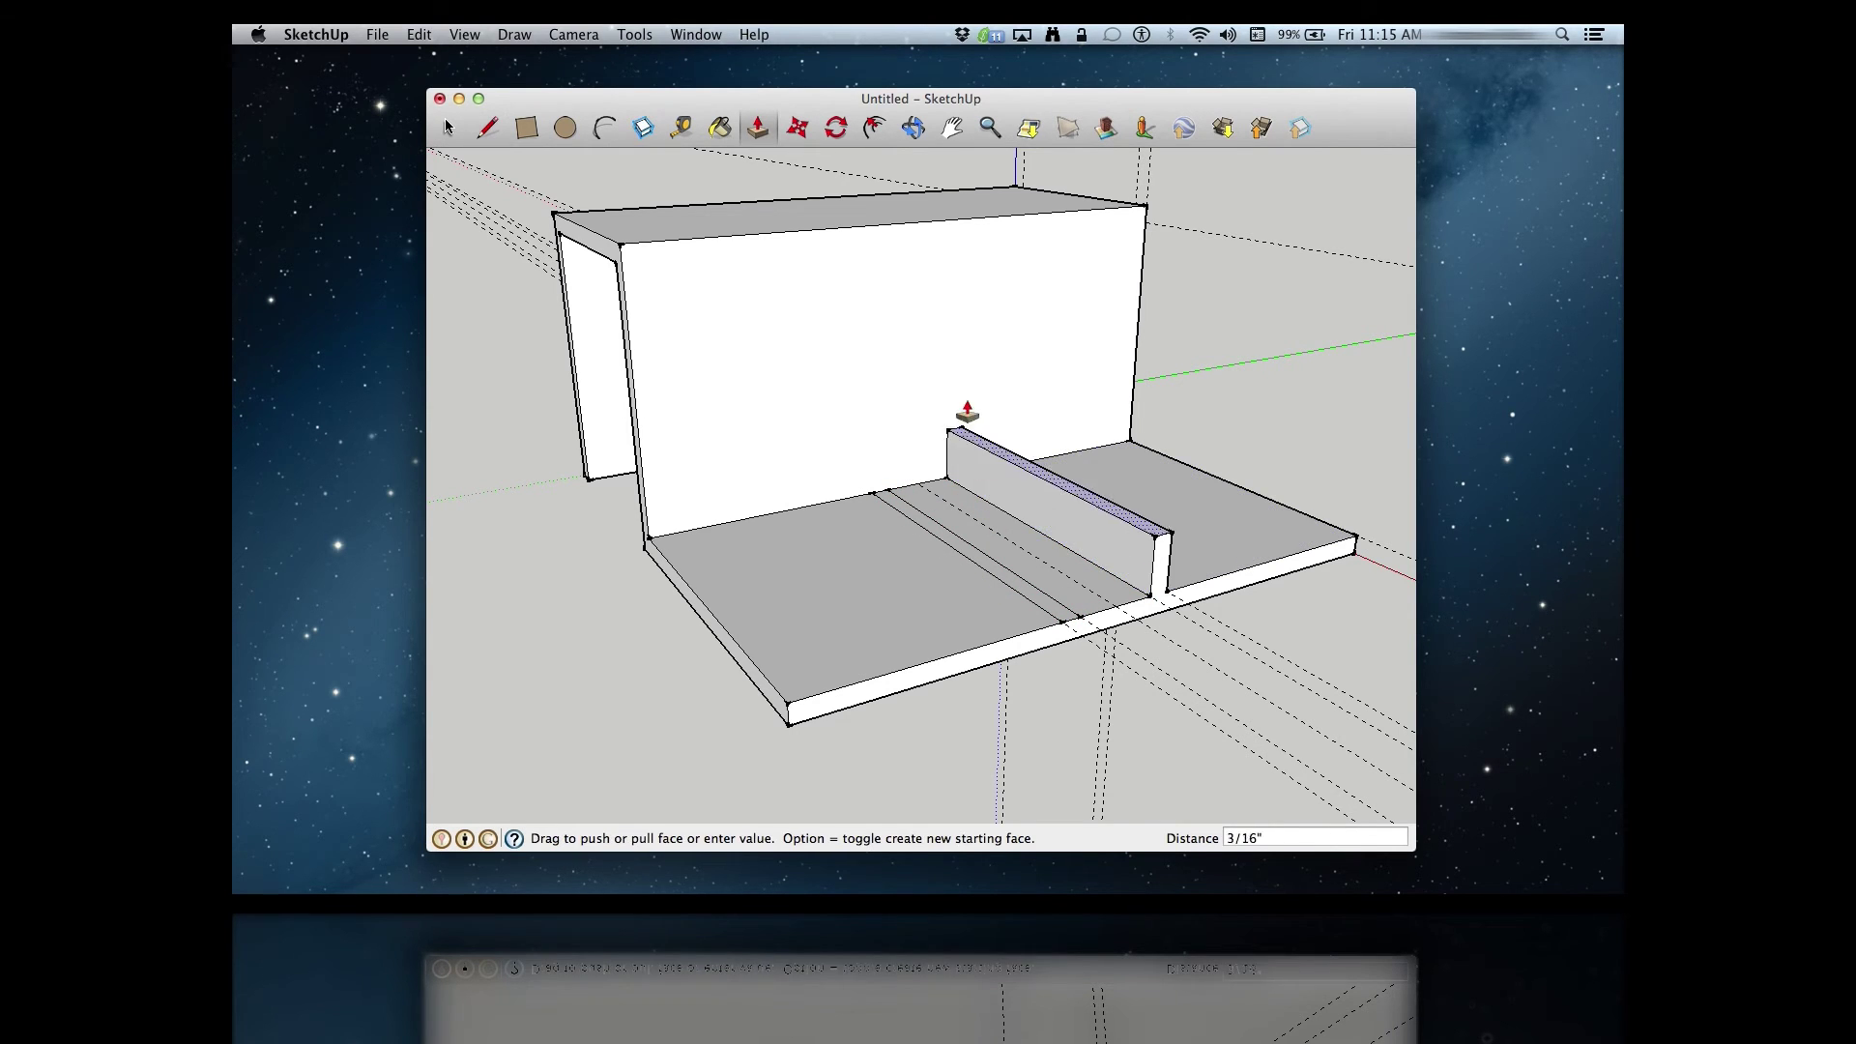
click(904, 247)
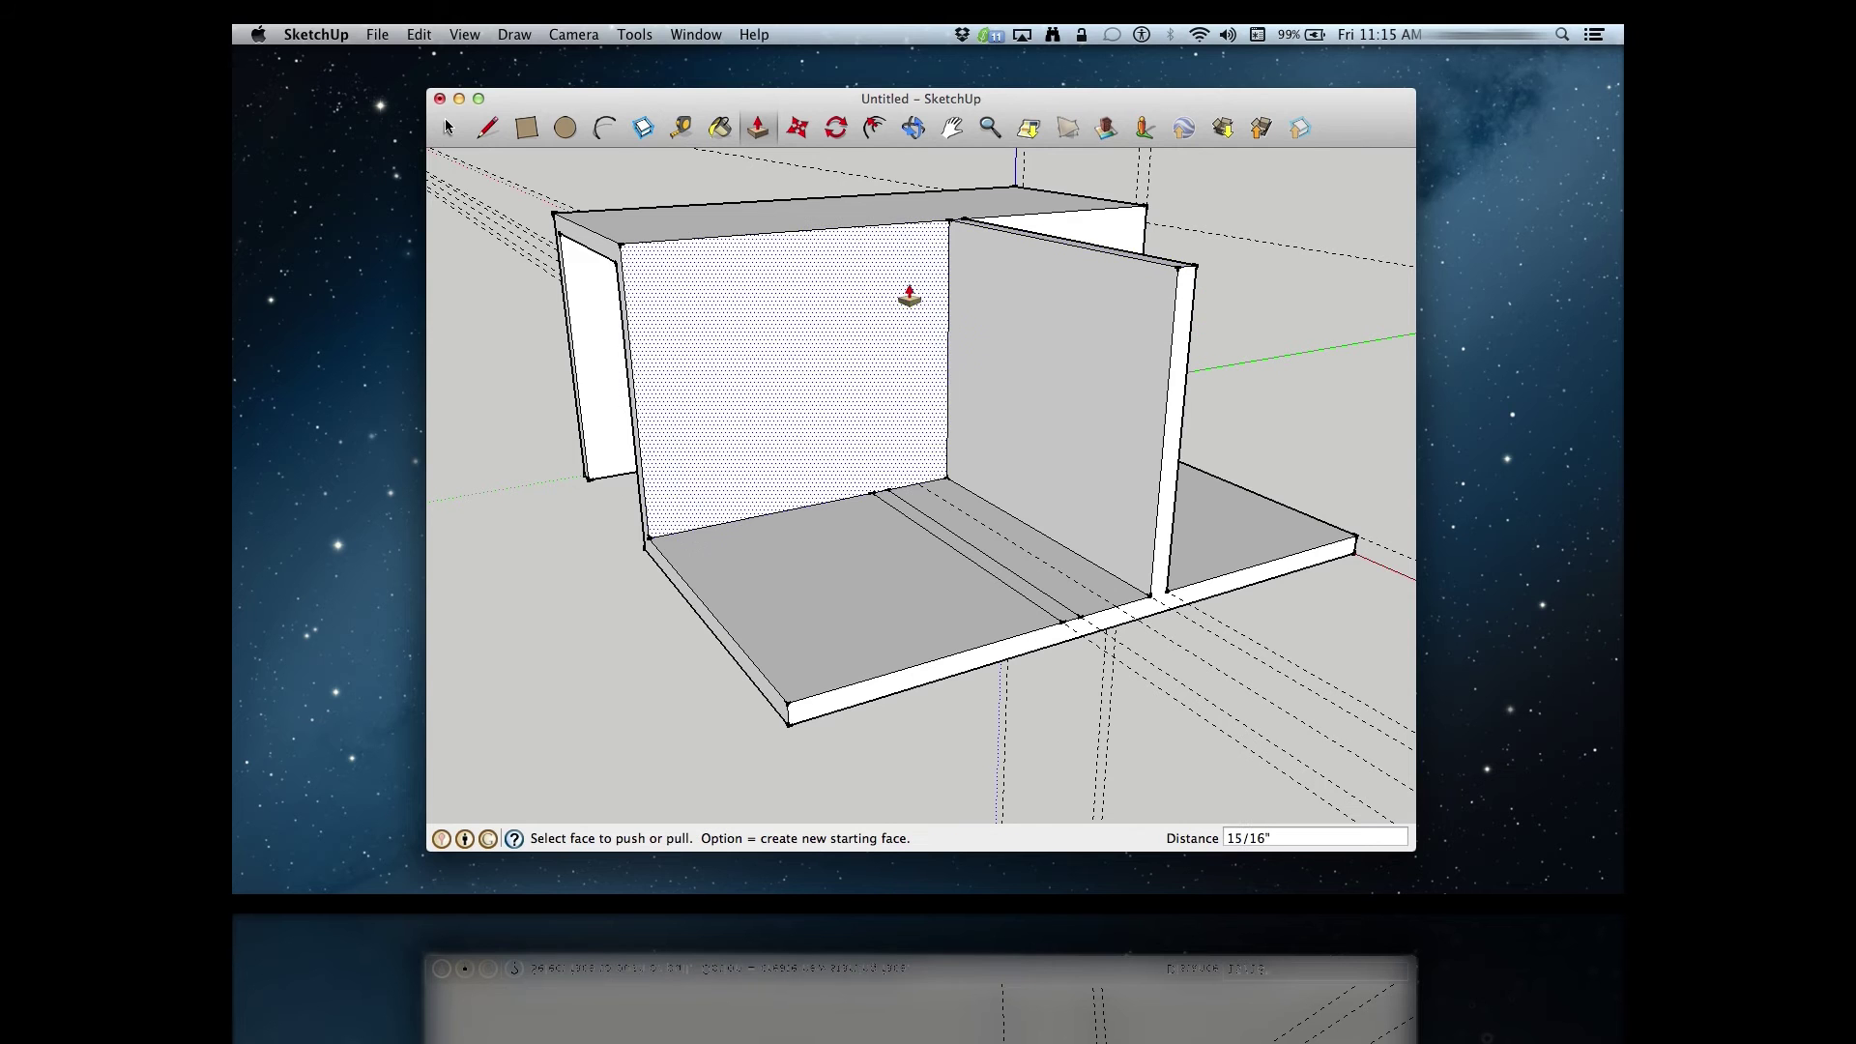
click(931, 526)
click(808, 246)
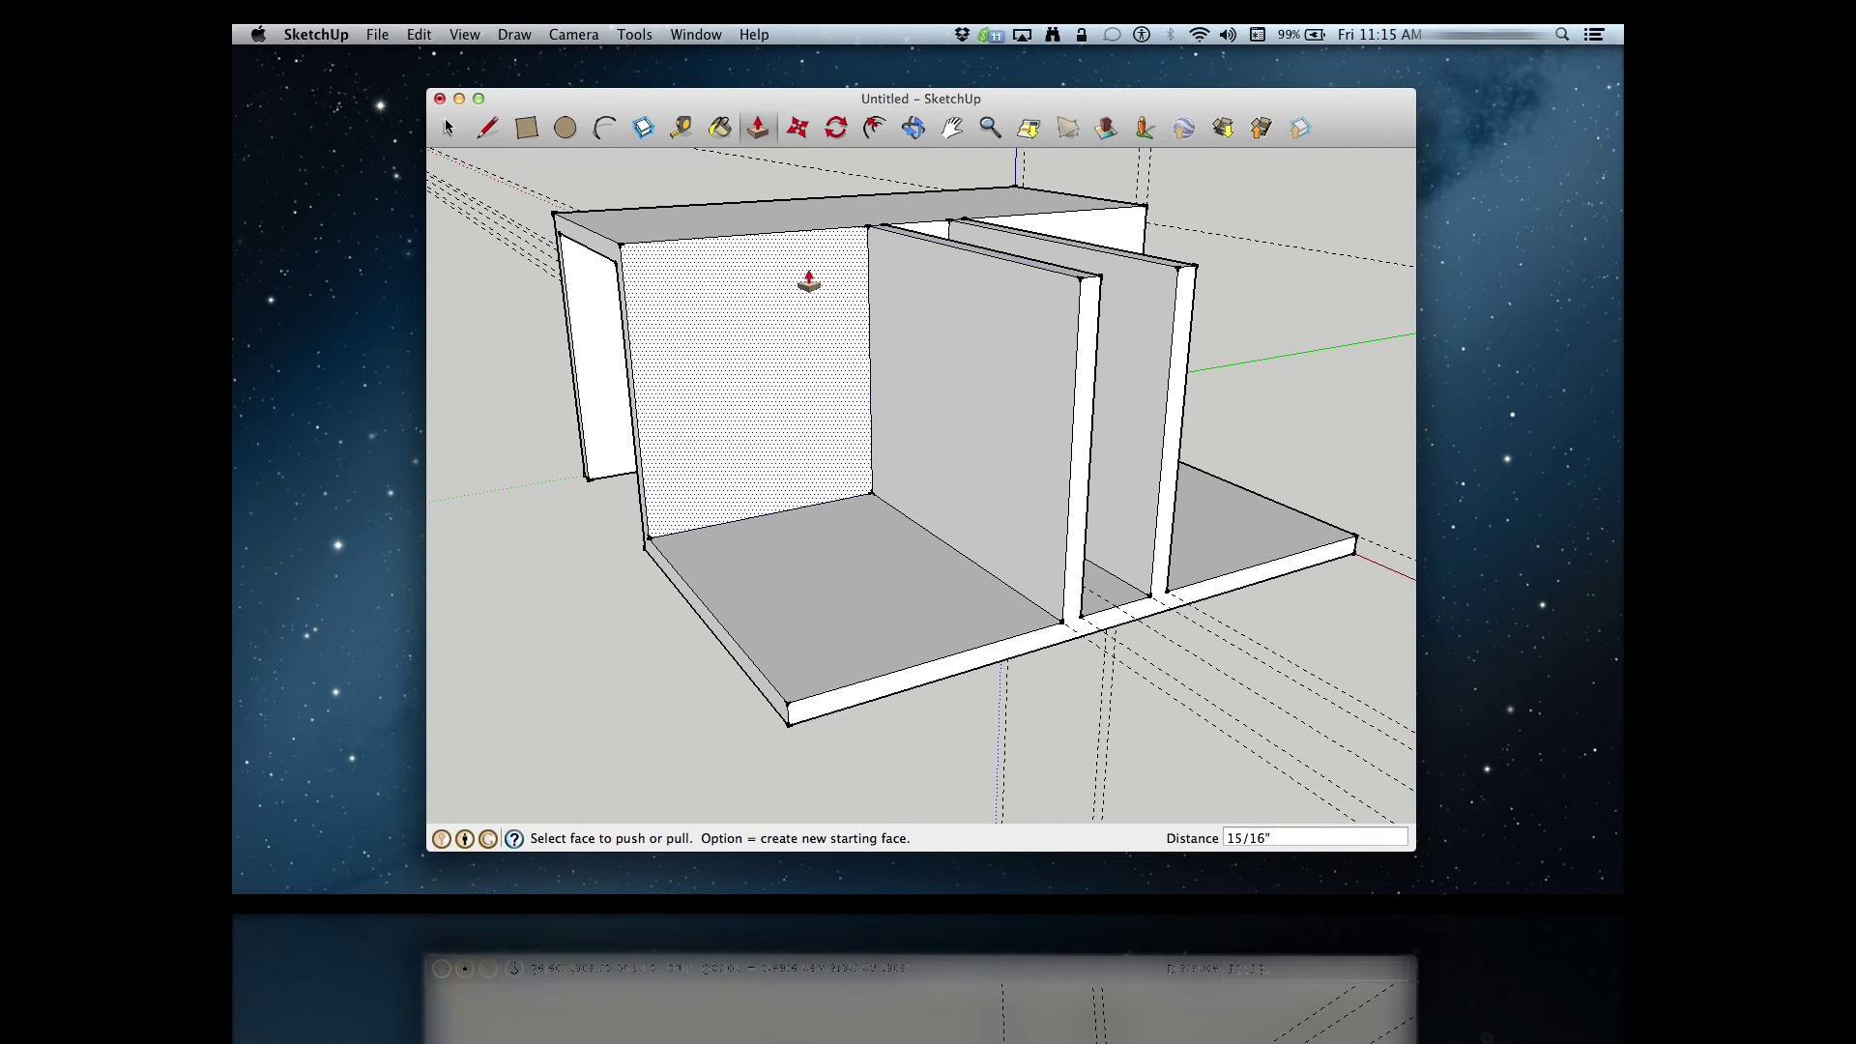
scroll(828, 432, up, 3)
middle_drag(829, 431, 1235, 255)
scroll(889, 417, down, 5)
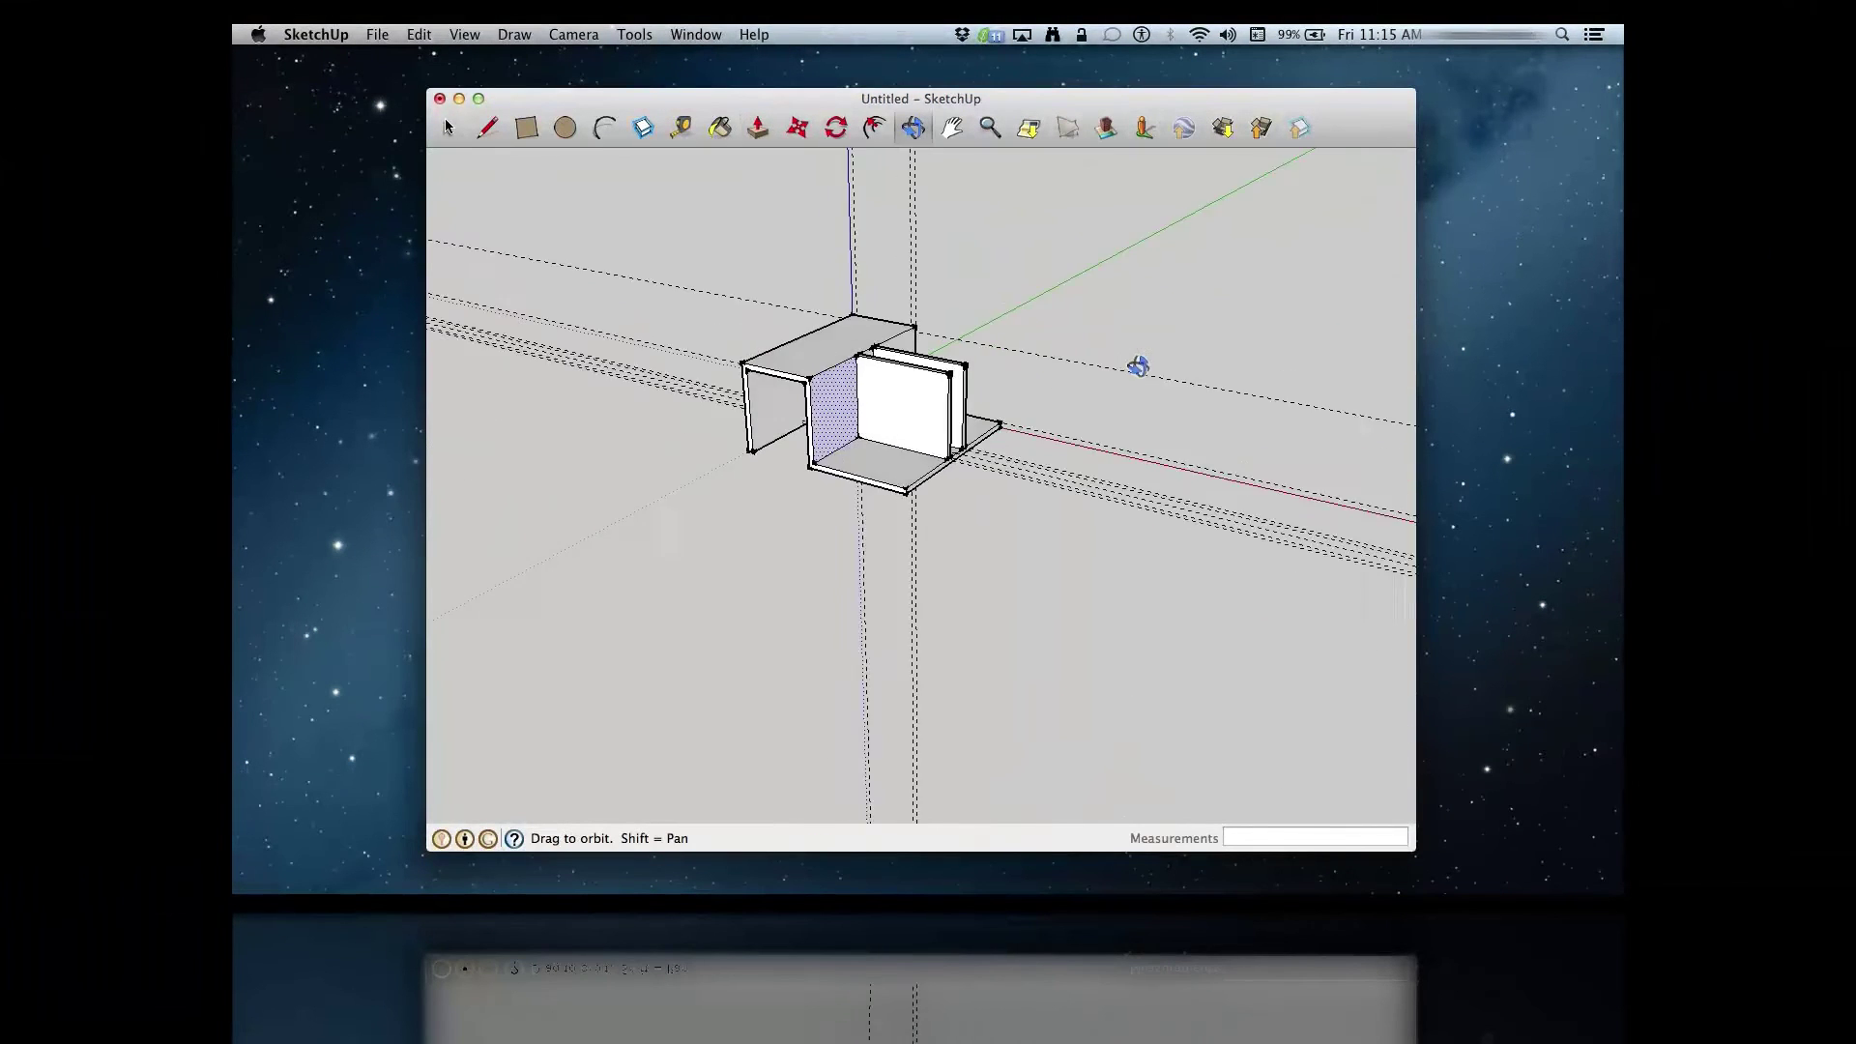
drag(1138, 365, 1073, 393)
Step: Close the bracket model window without saving the changes
key(p)
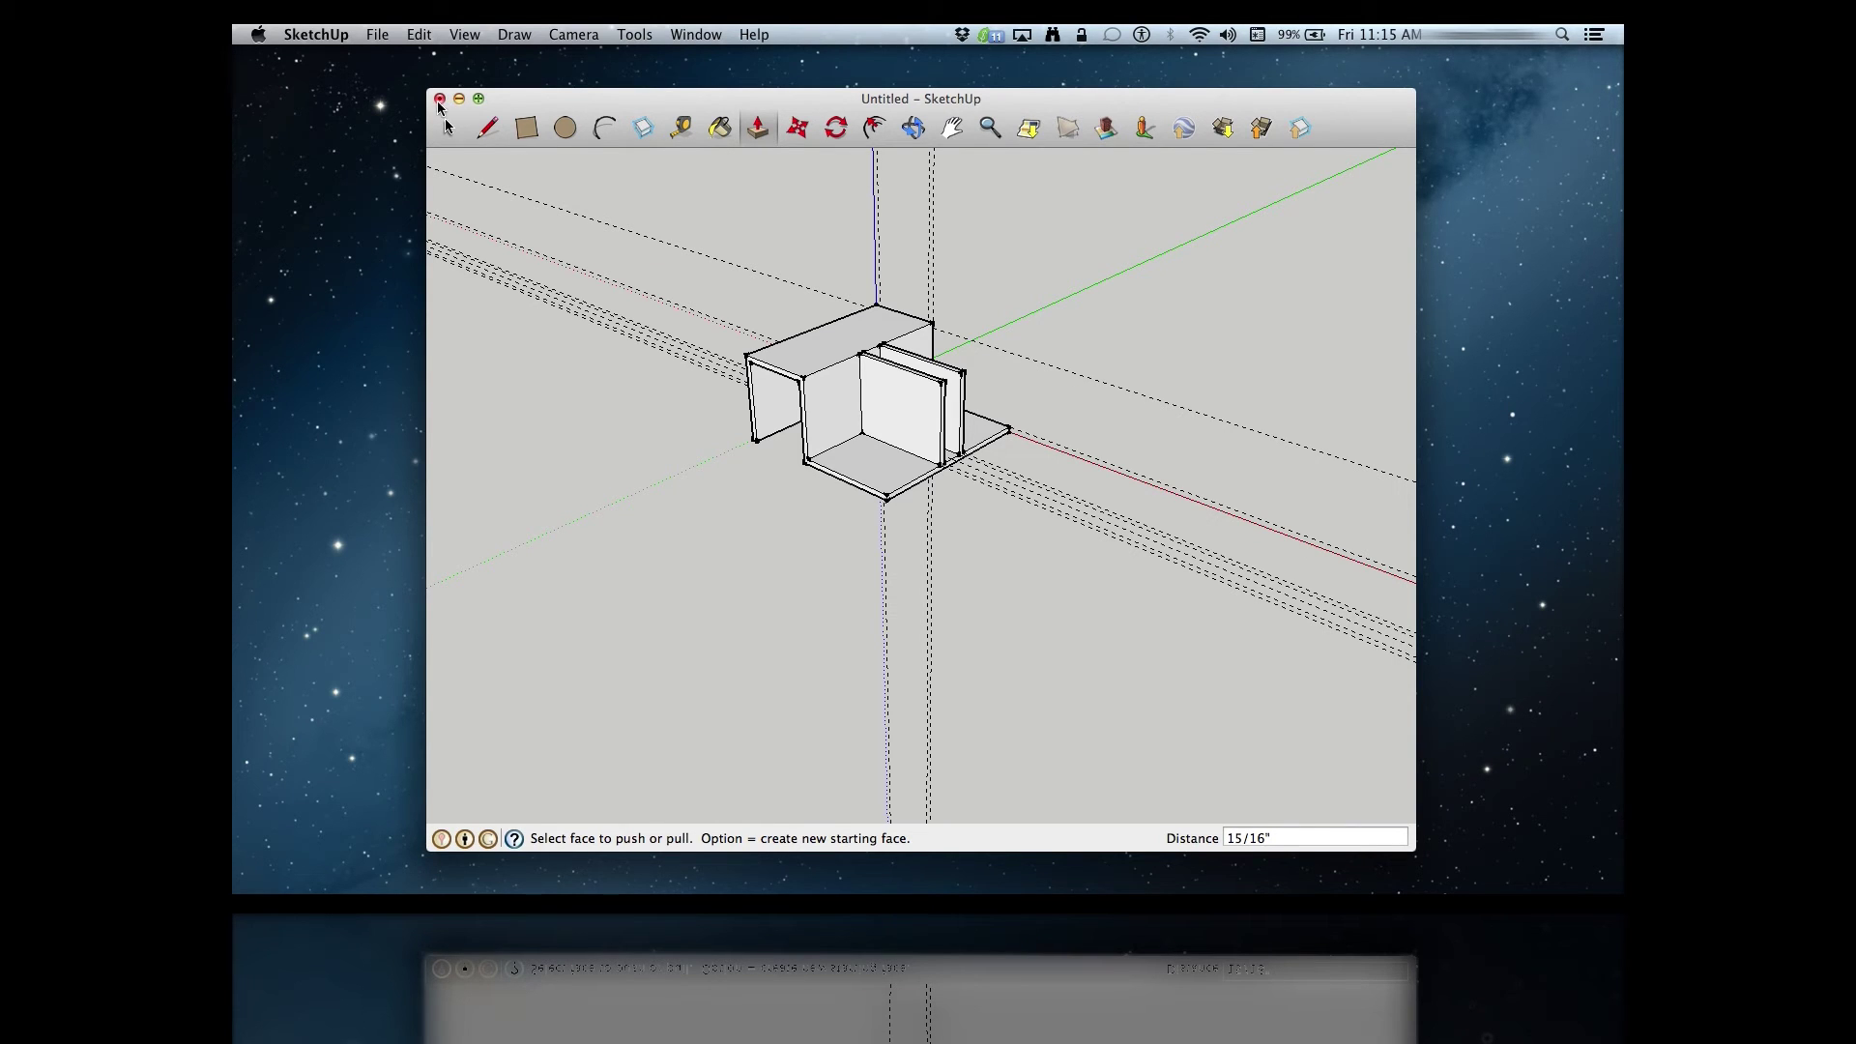
click(439, 99)
key(super+d)
Step: Start a new SketchUp model and delete the default person figure
click(377, 34)
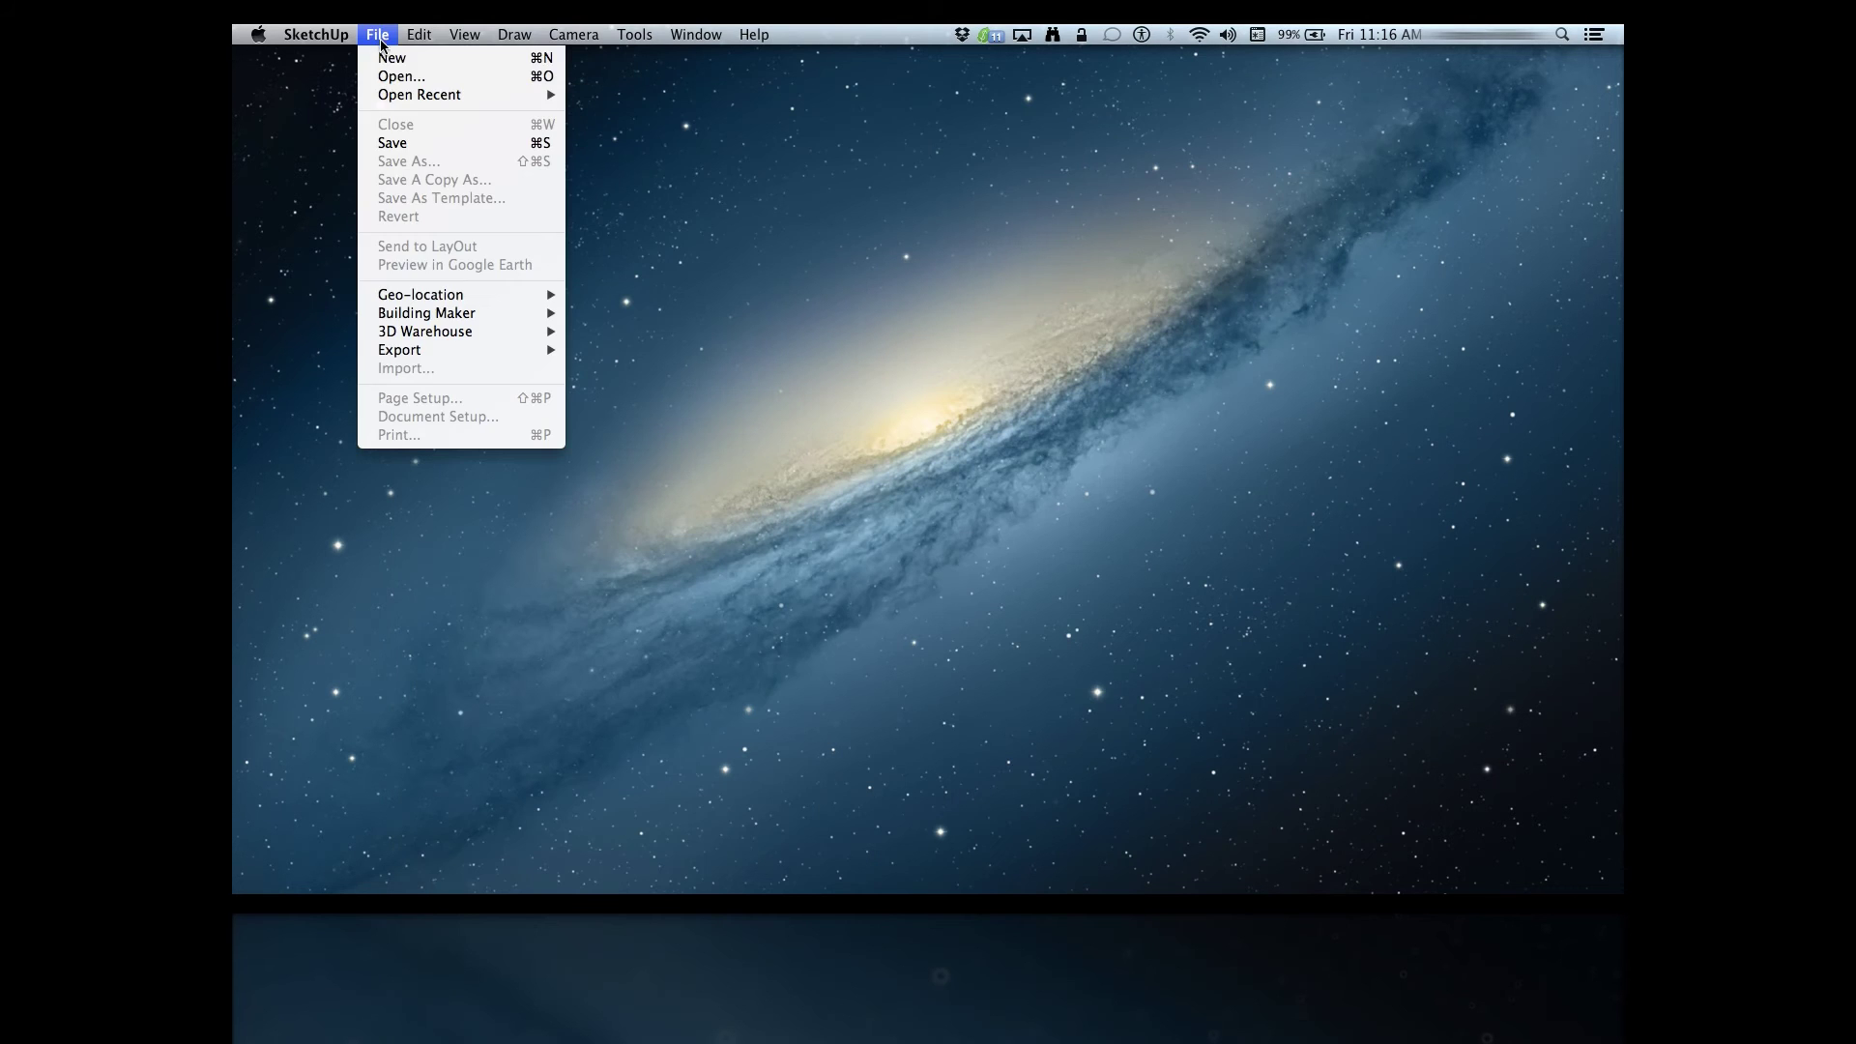
click(385, 54)
drag(583, 60, 808, 101)
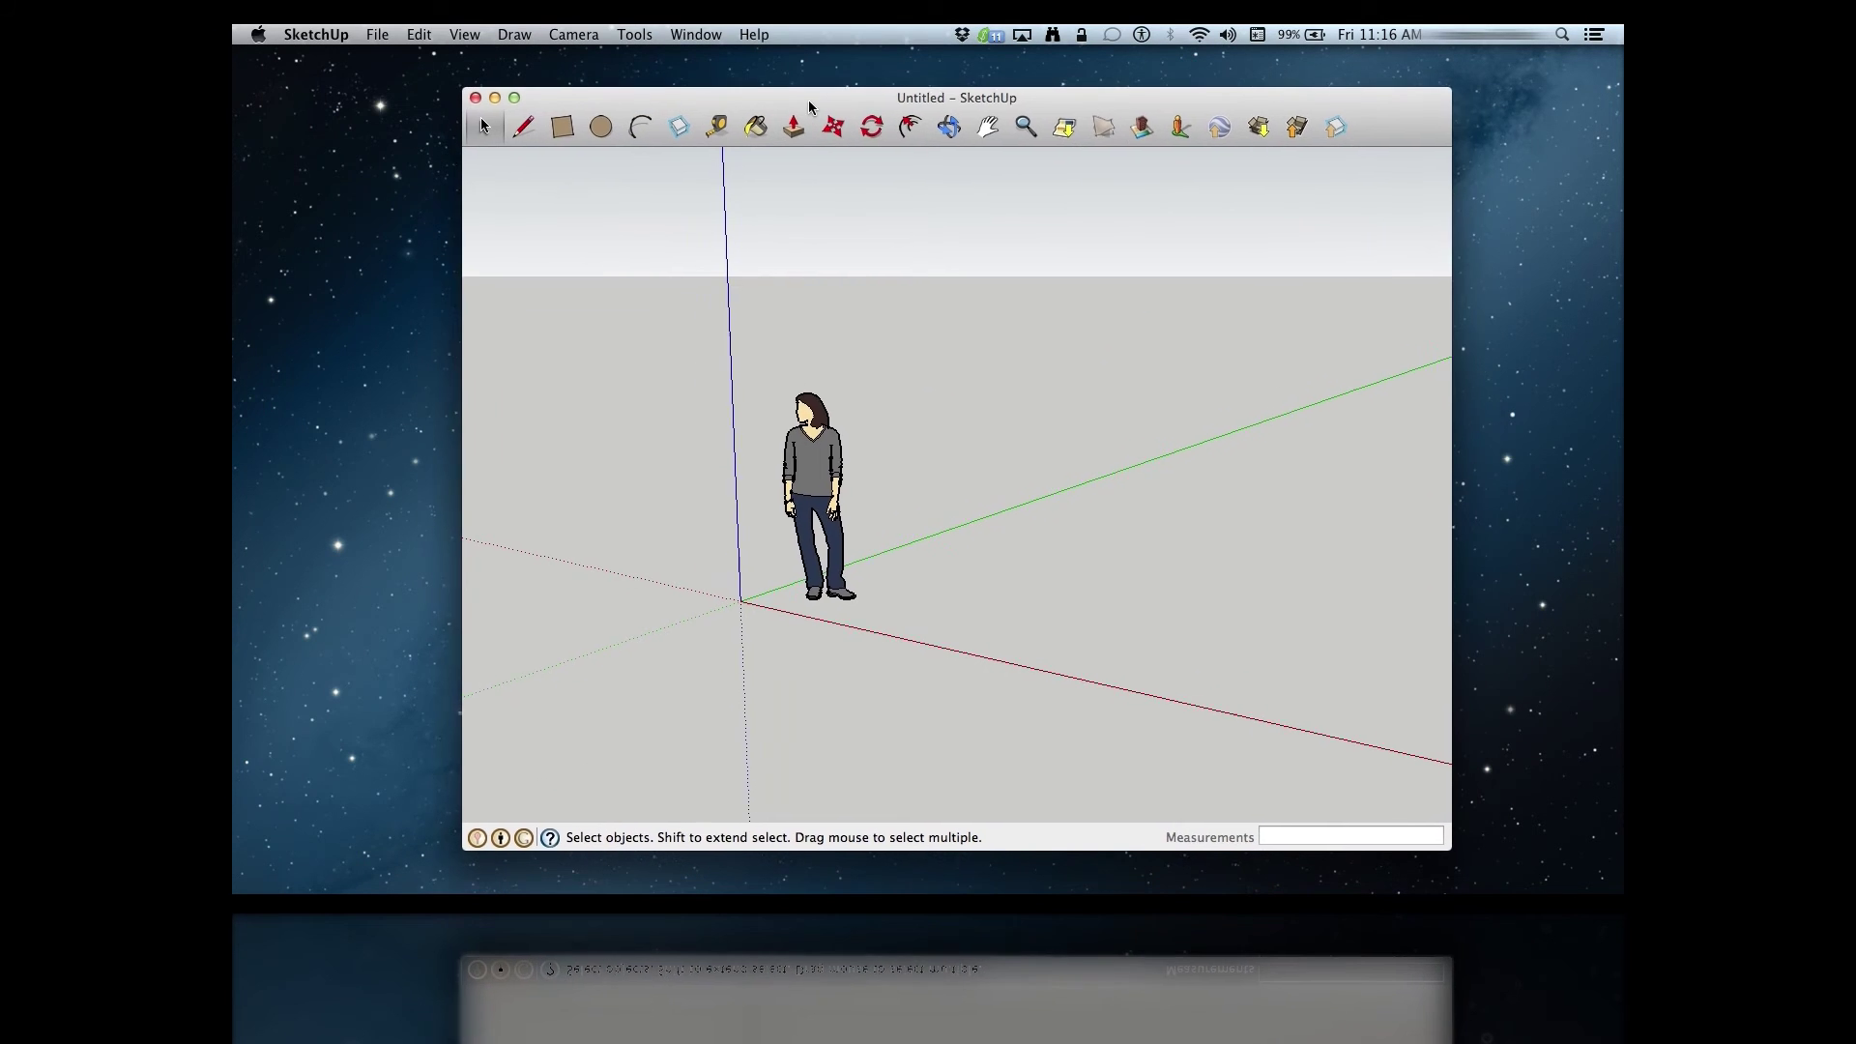
click(812, 413)
key(Delete)
Step: Switch to the Front standard view and draw a .25 by .75 rectangle from the origin
click(635, 34)
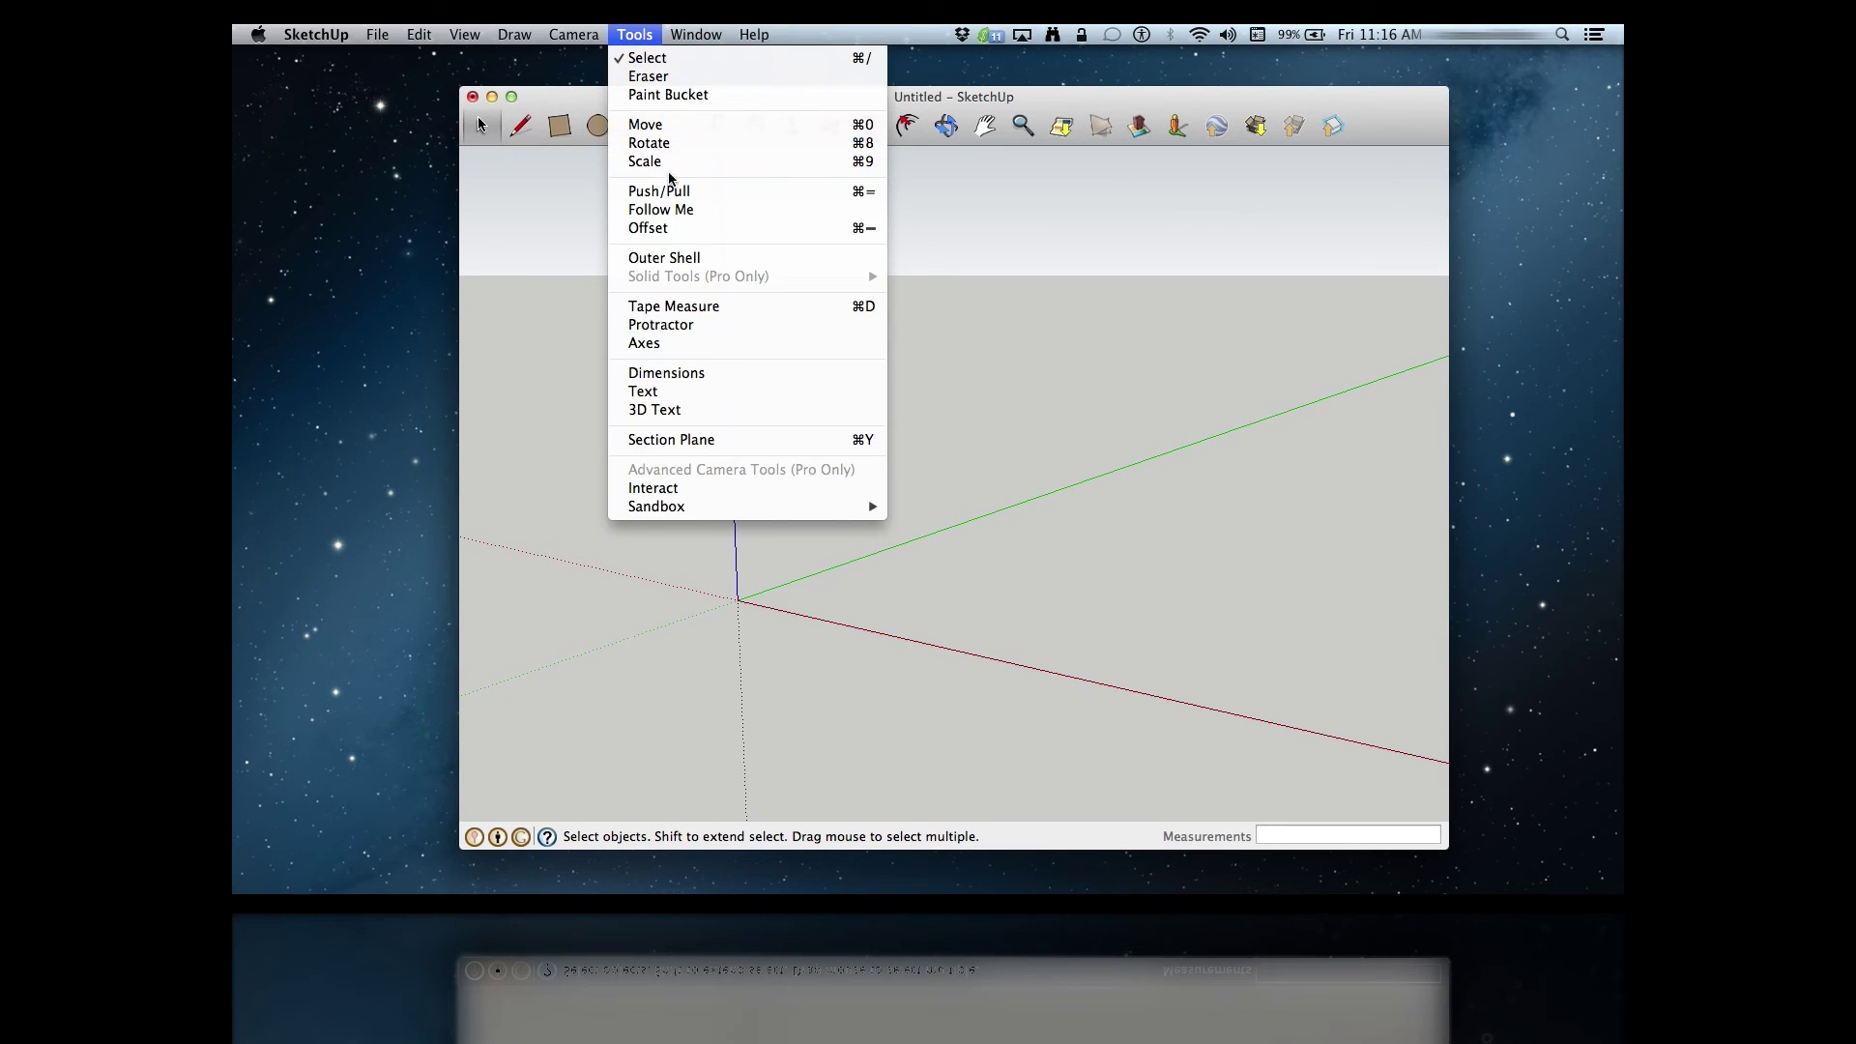
mouse_move(619, 94)
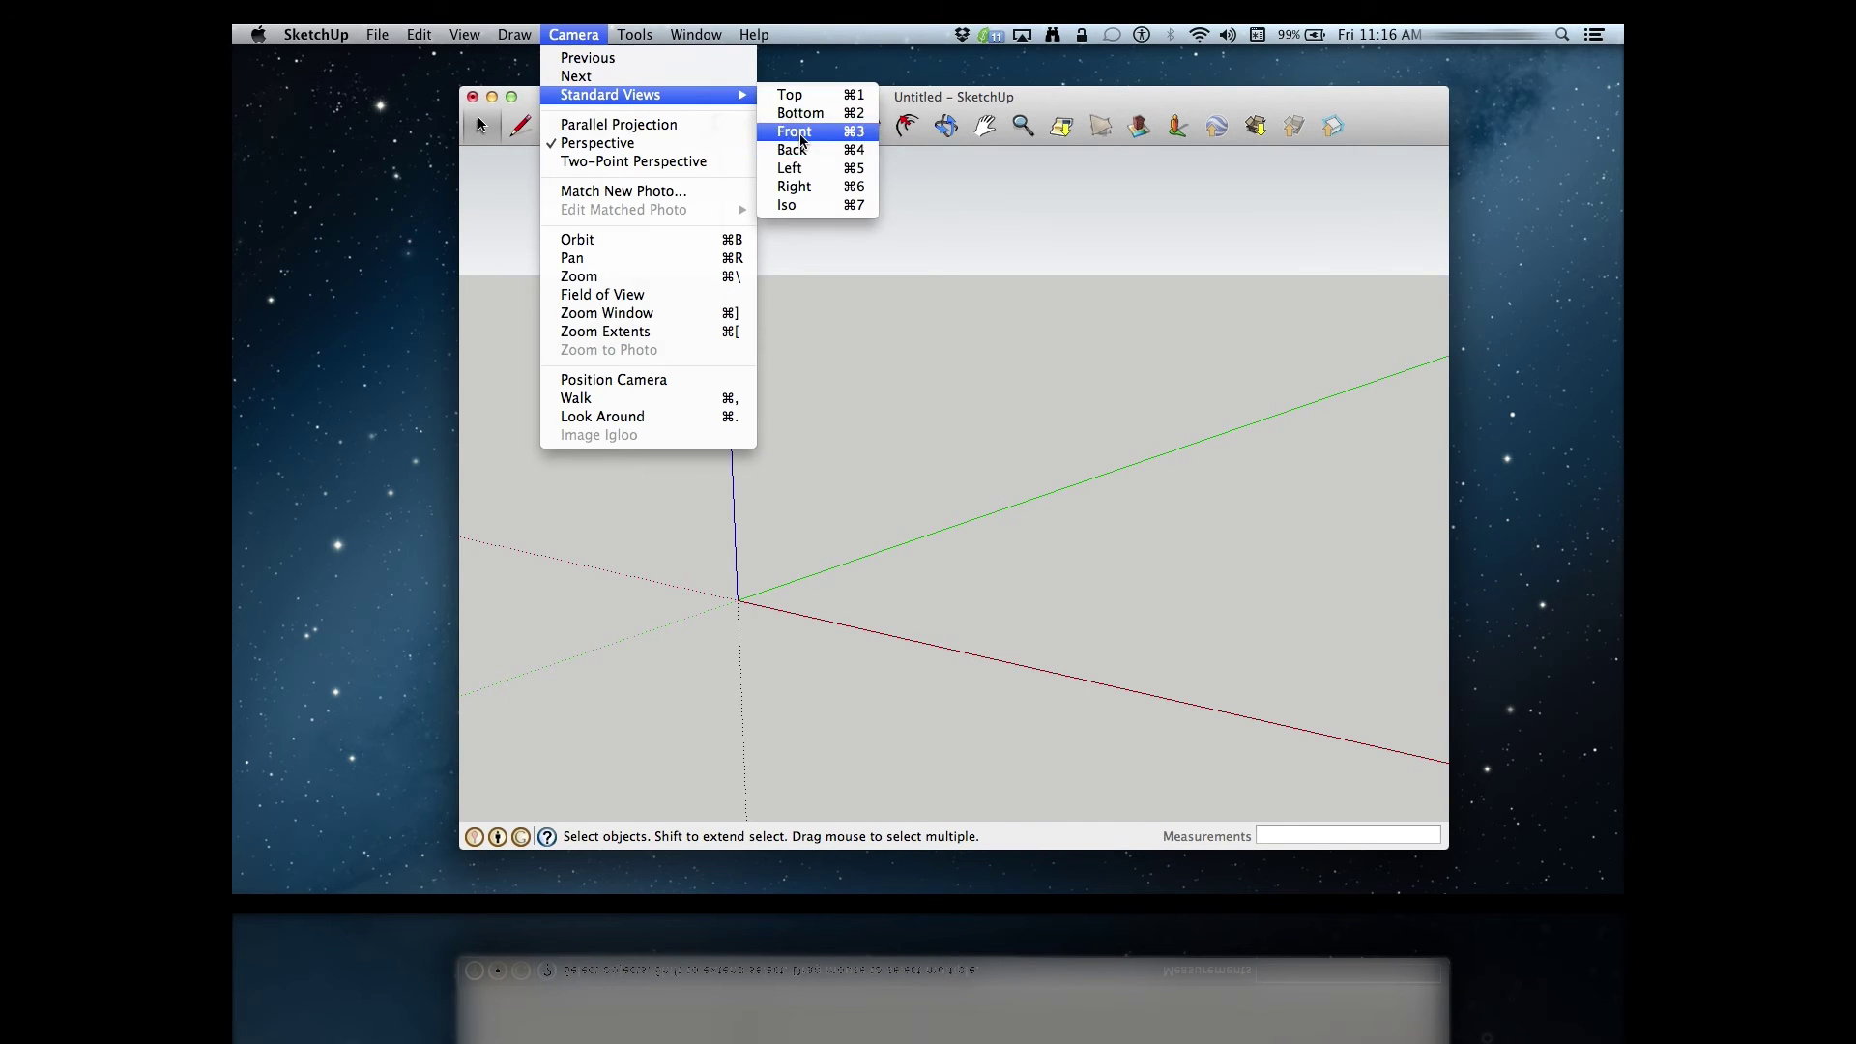
click(778, 131)
click(558, 127)
click(954, 483)
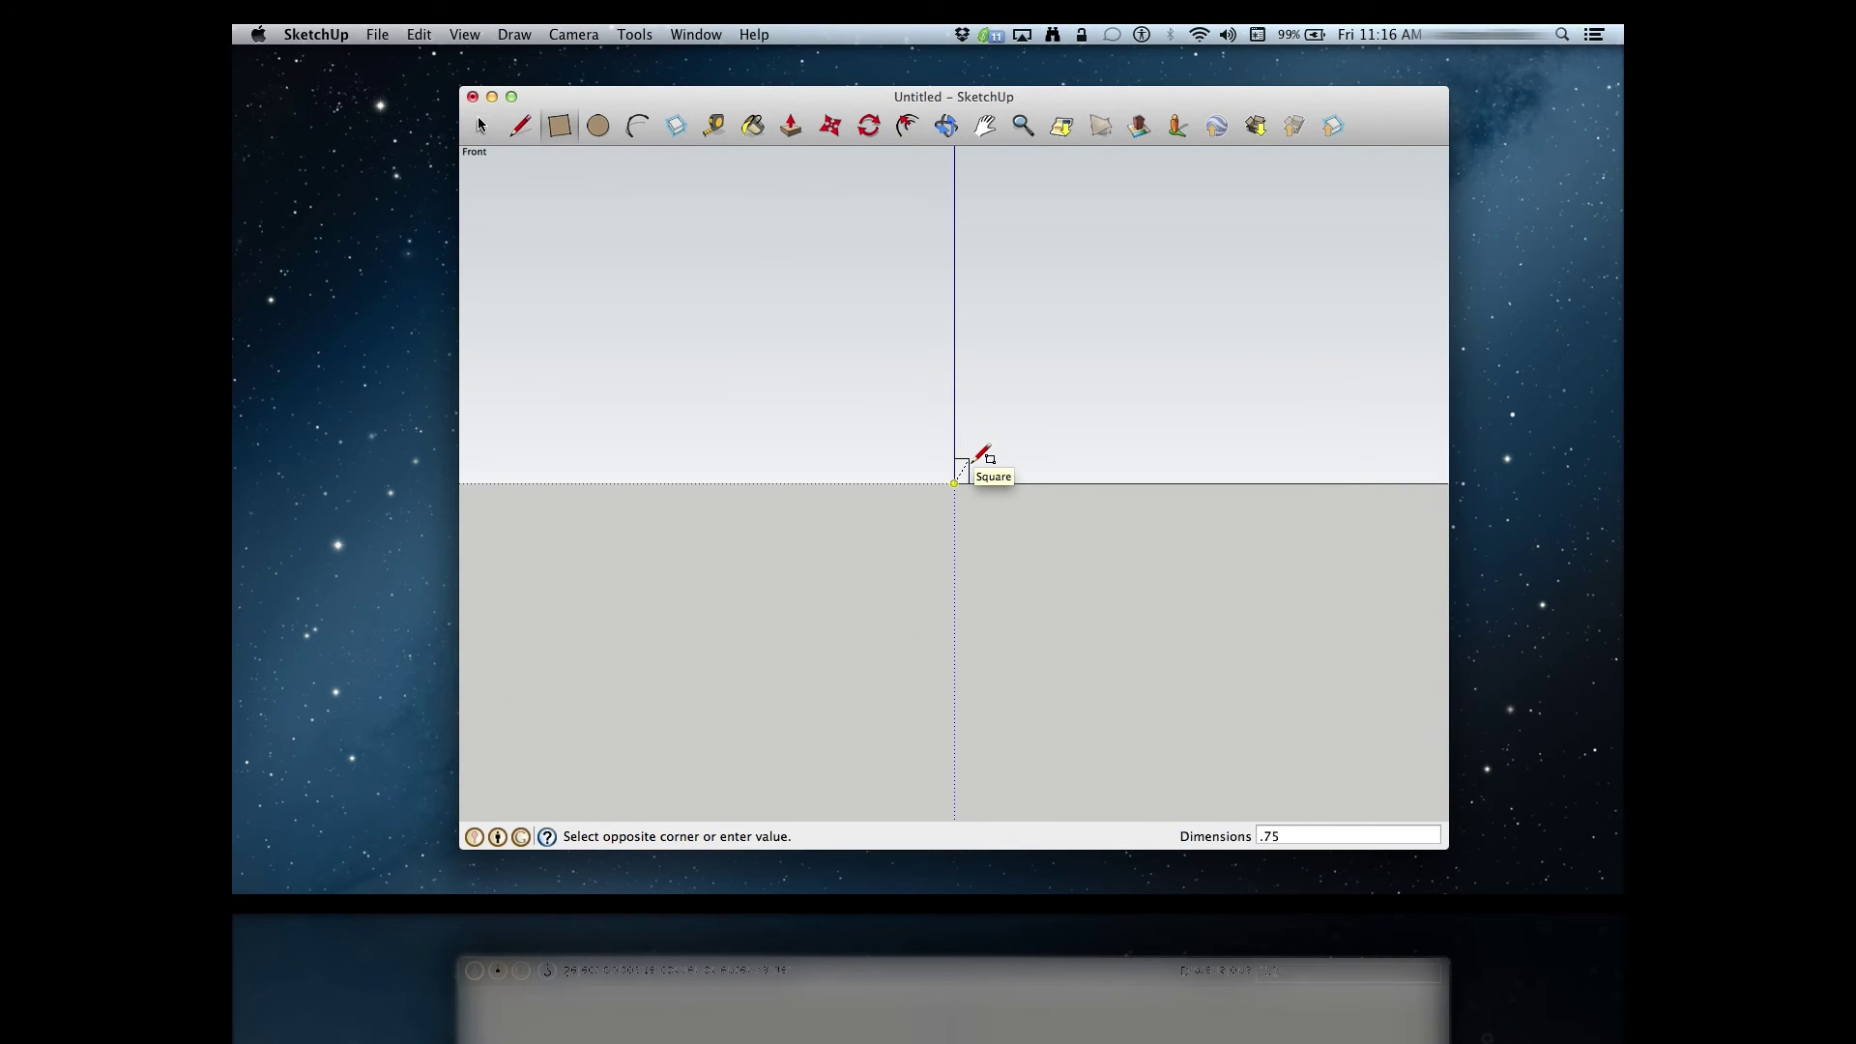
key(BackSpace)
key(BackSpace)
key(BackSpace)
key(BackSpace)
text(.25, .75)
key(Return)
Step: Add 1/8" circles centred on the top and bottom edge midpoints of the rectangle
scroll(959, 478, up, 4)
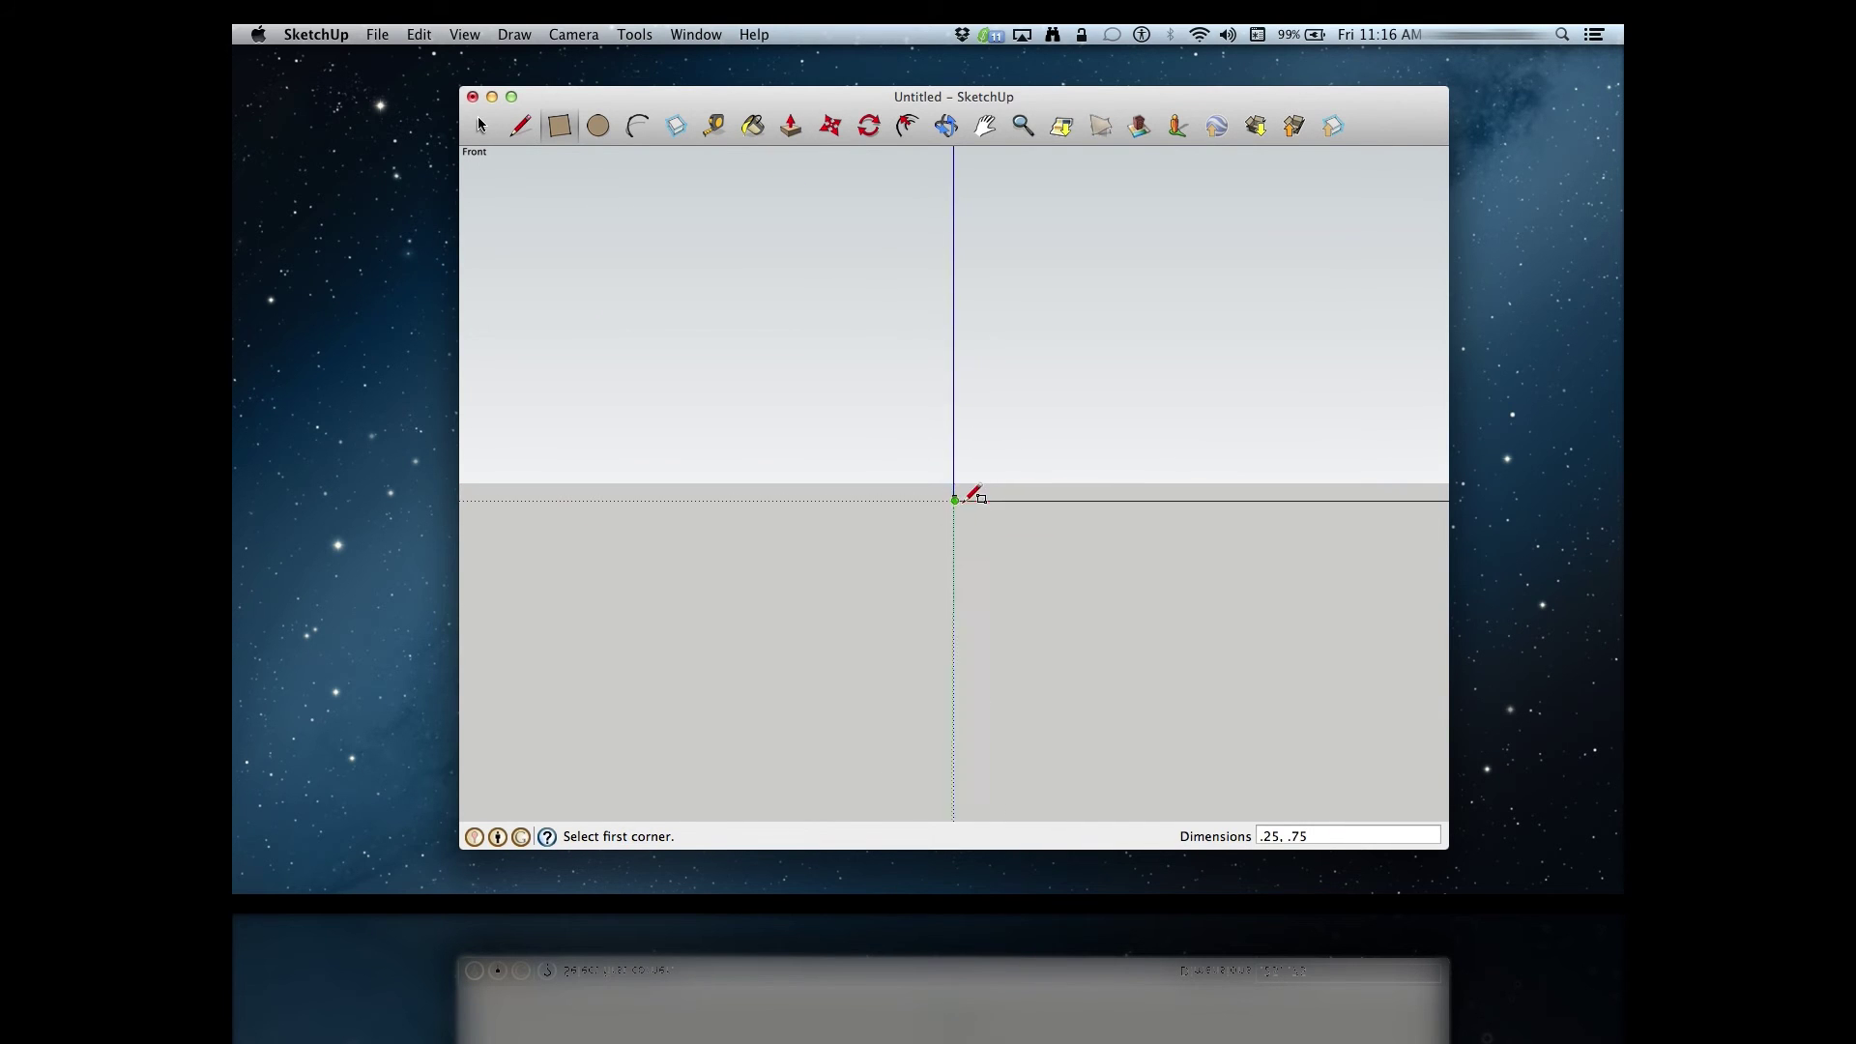
scroll(951, 497, up, 3)
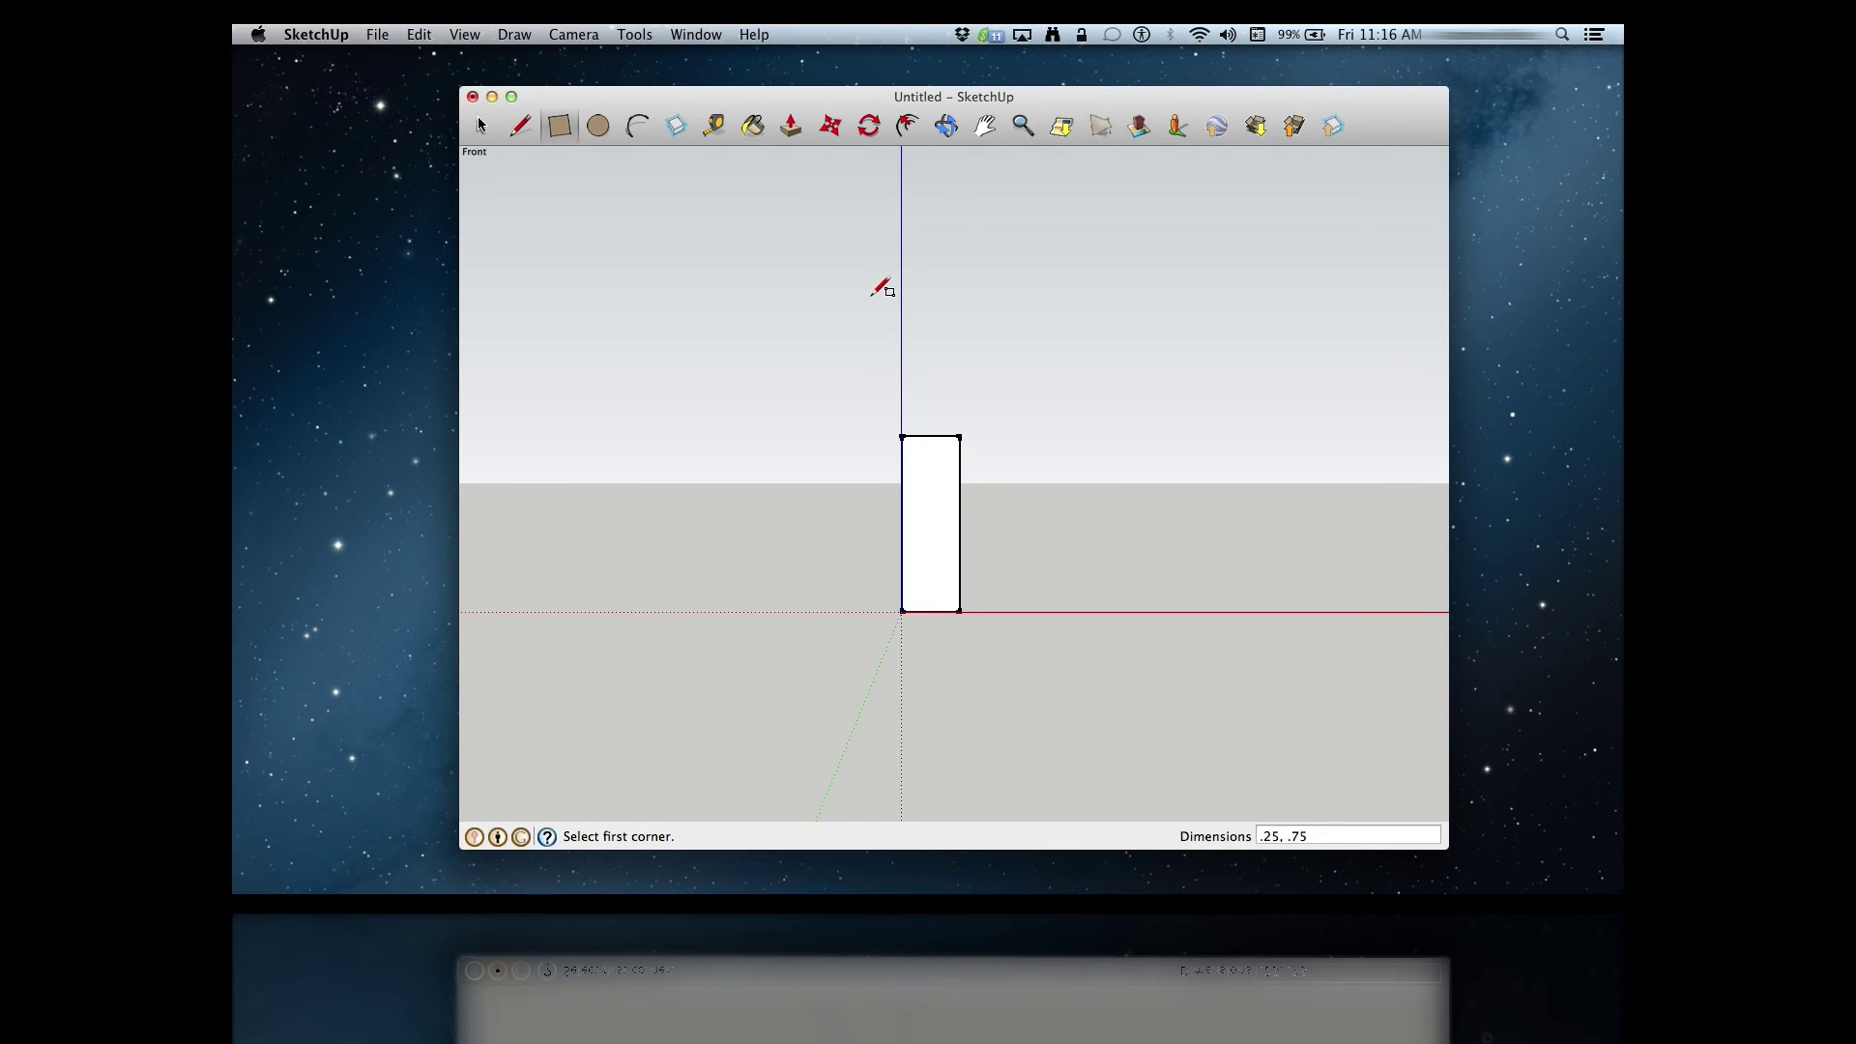
click(598, 125)
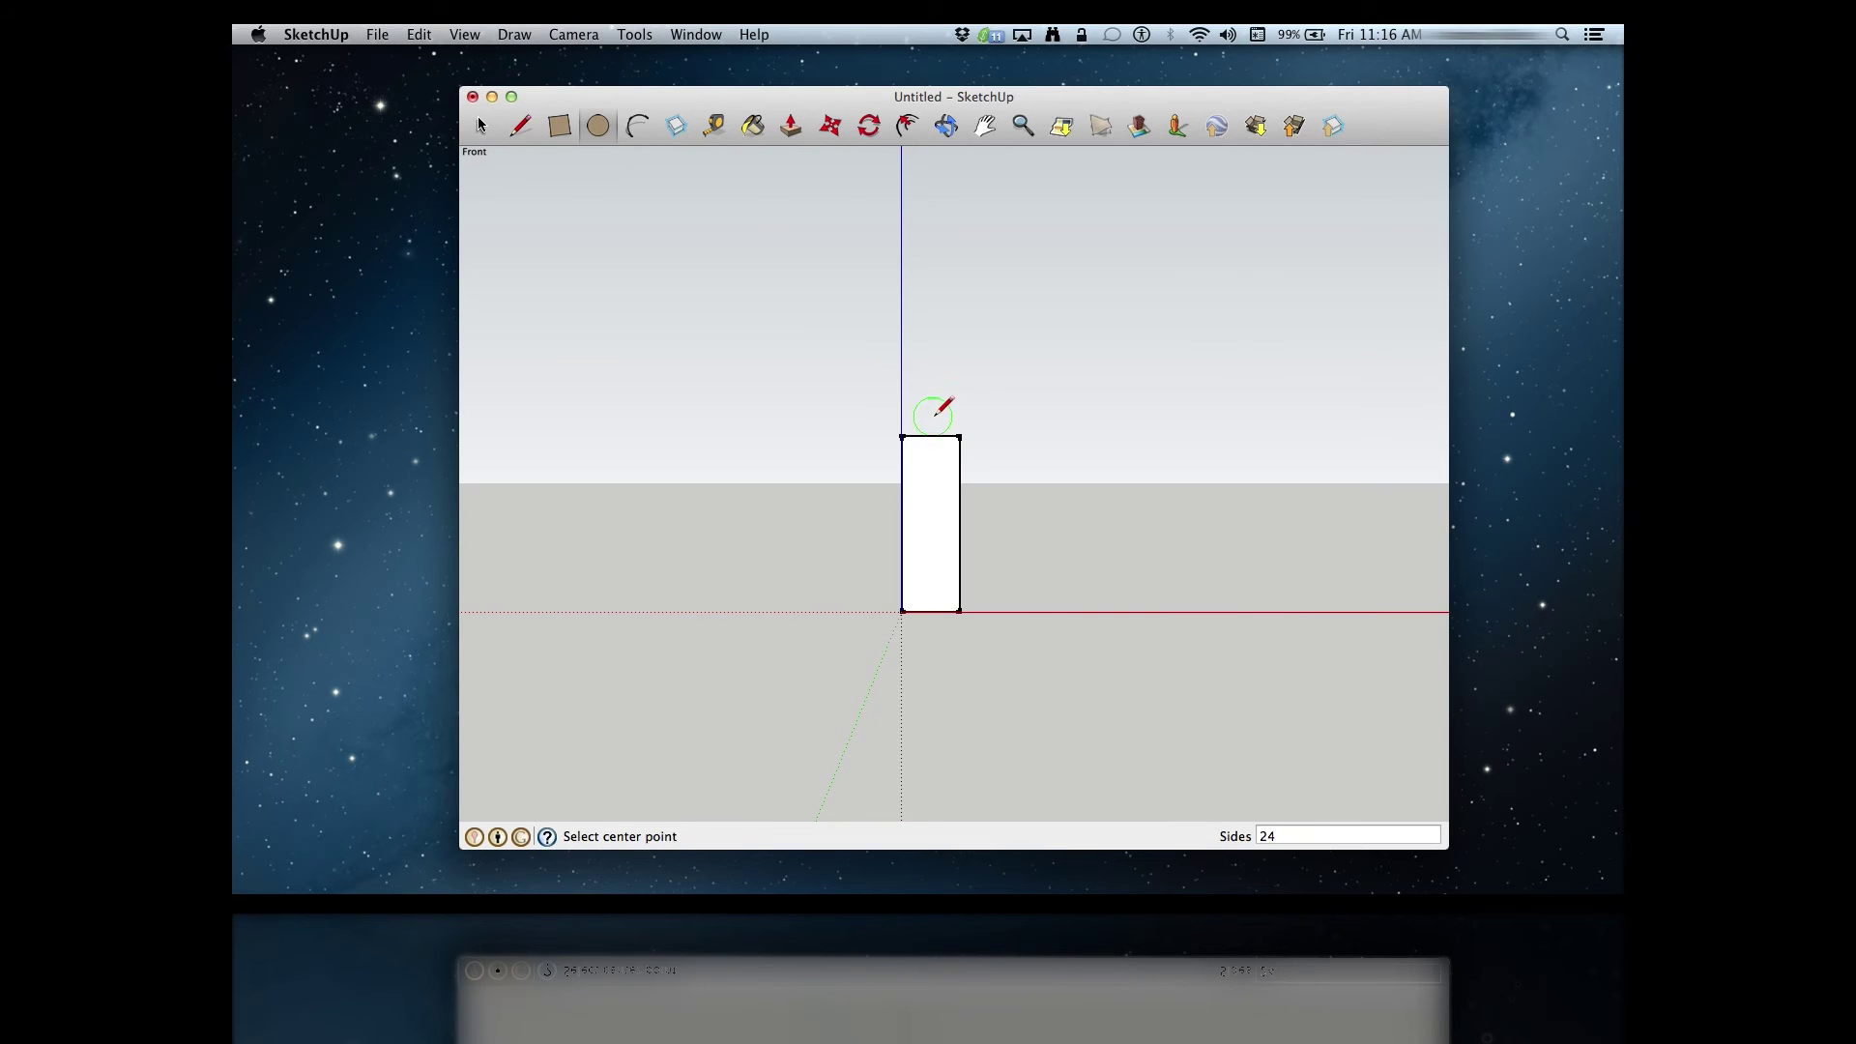
click(931, 437)
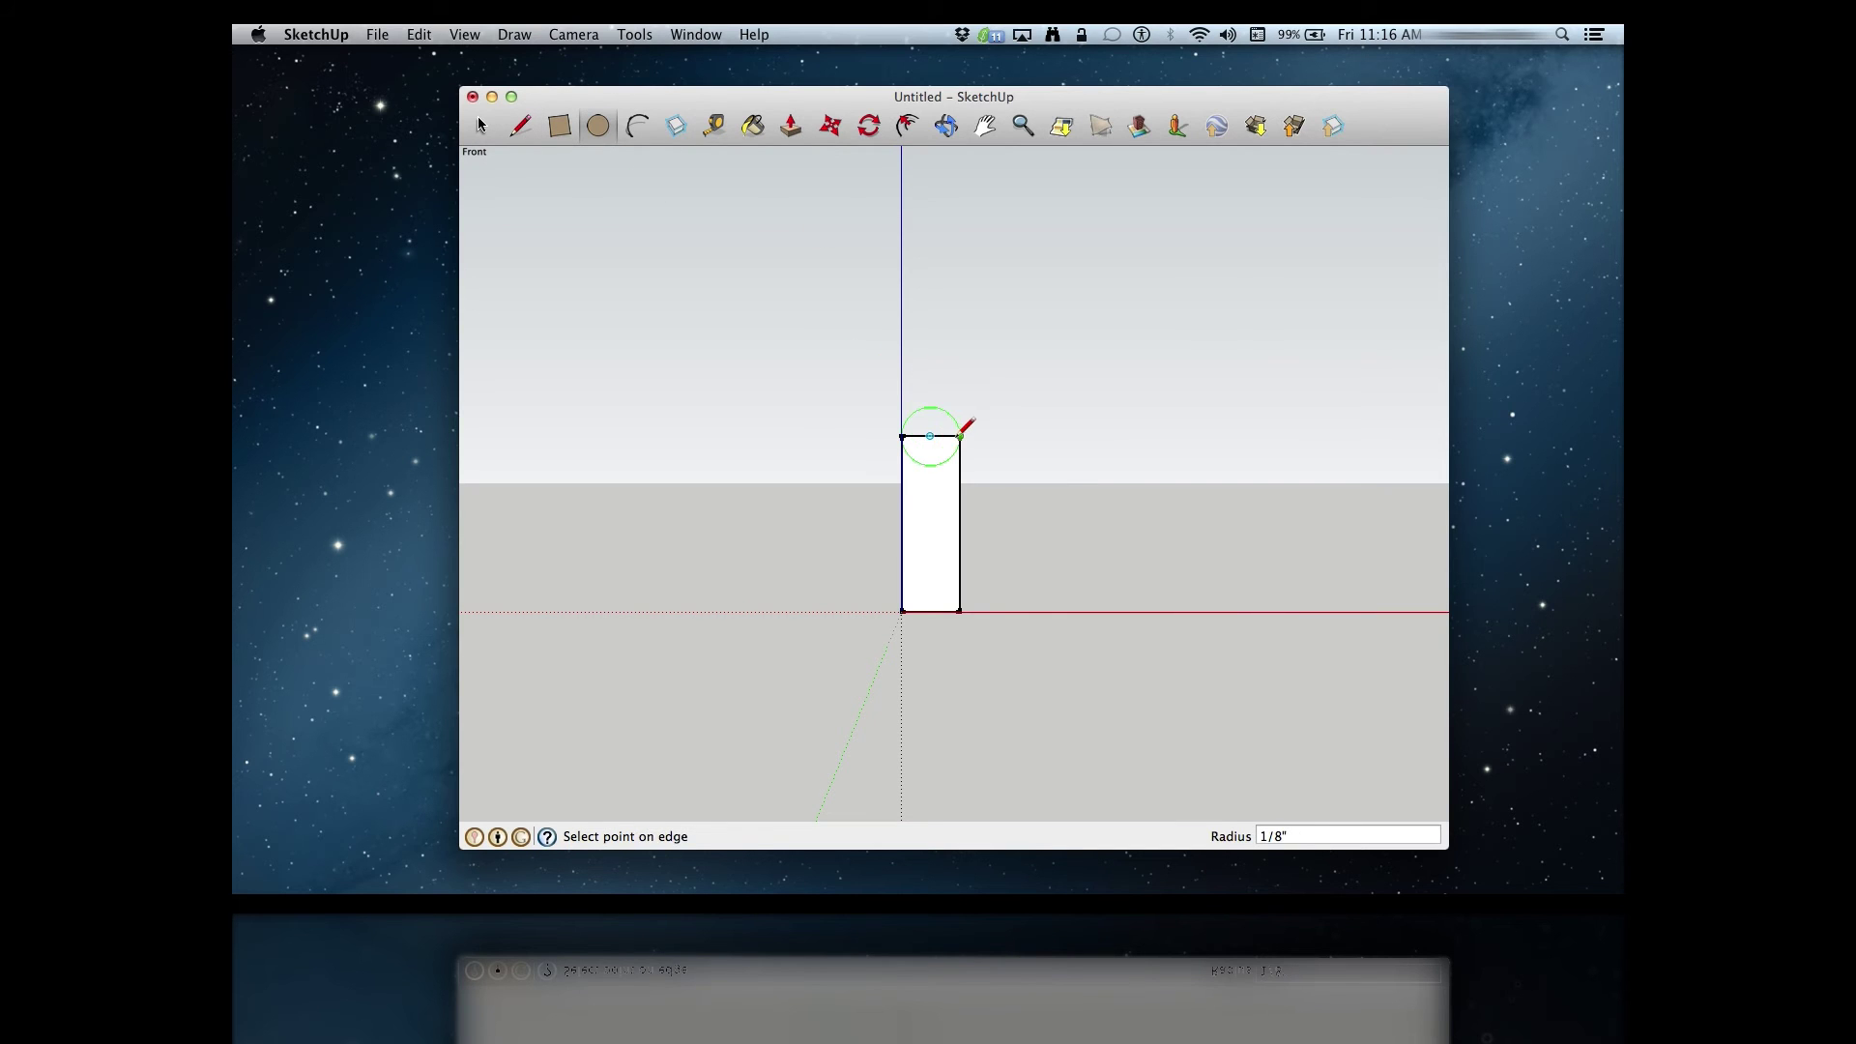
click(960, 437)
click(931, 612)
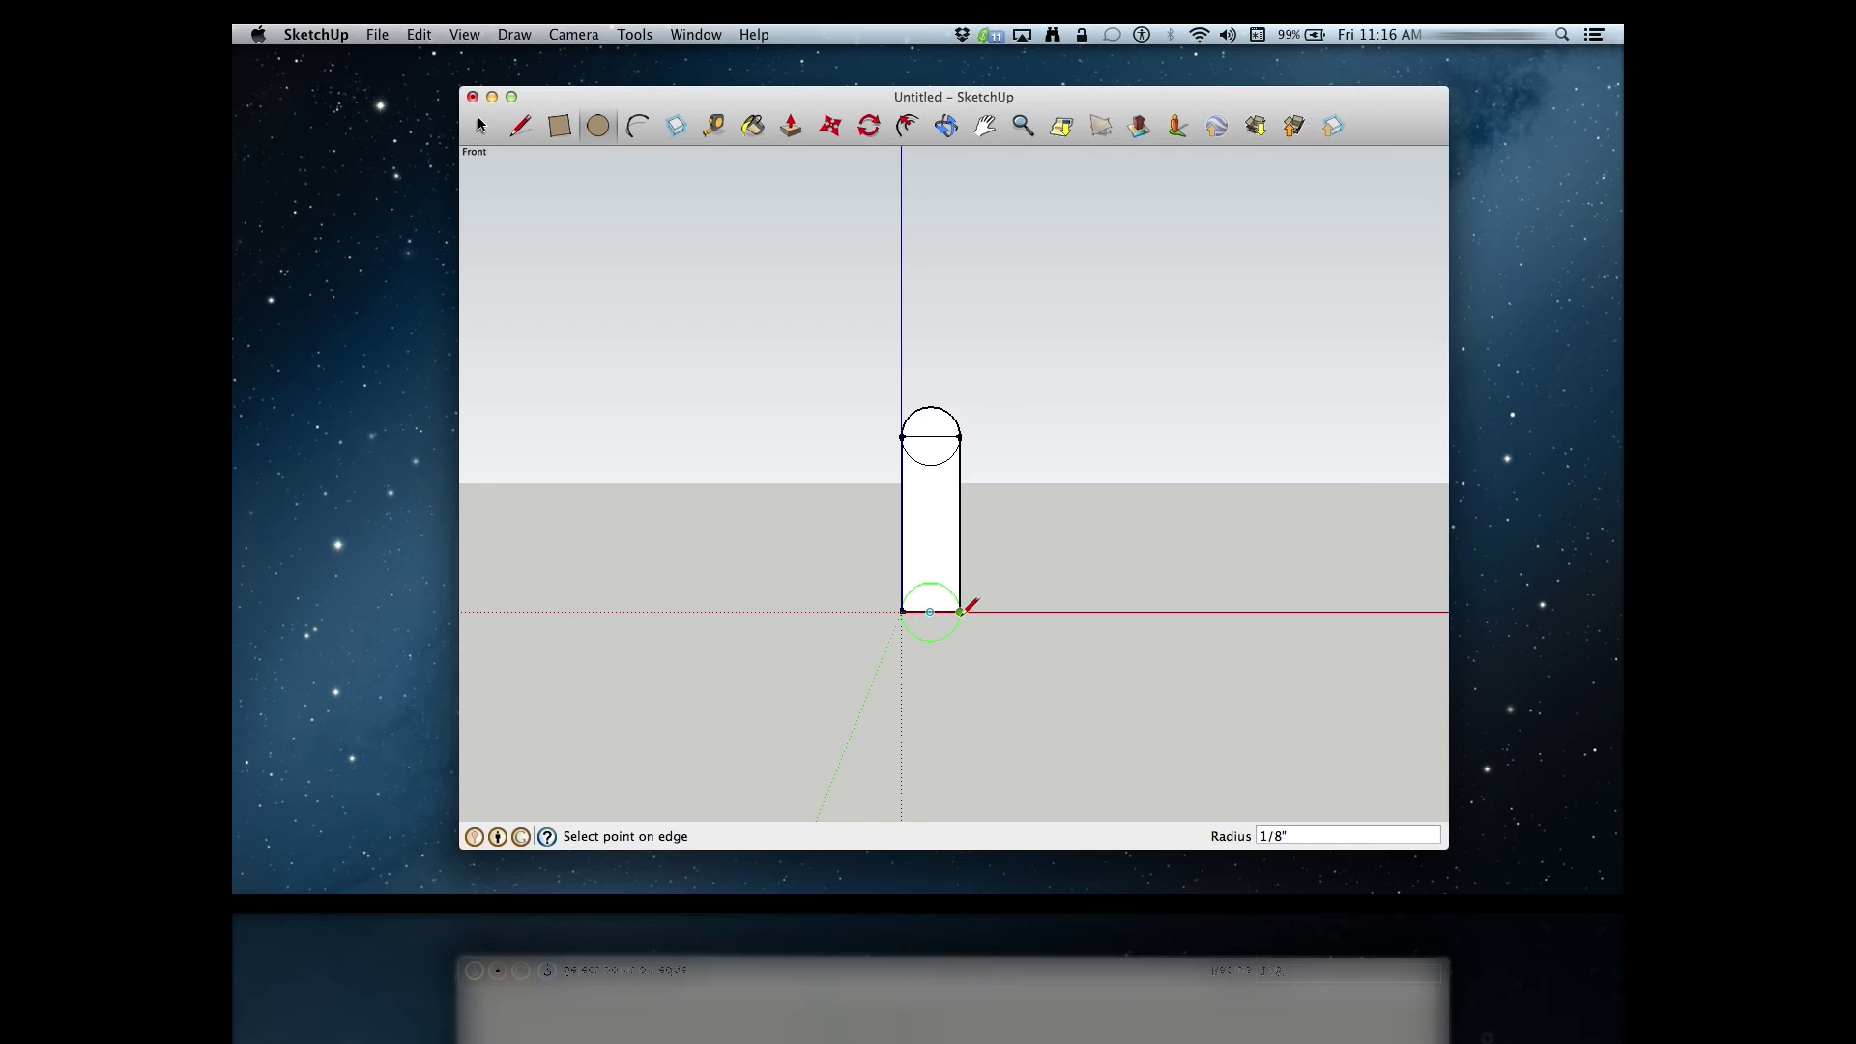
click(960, 612)
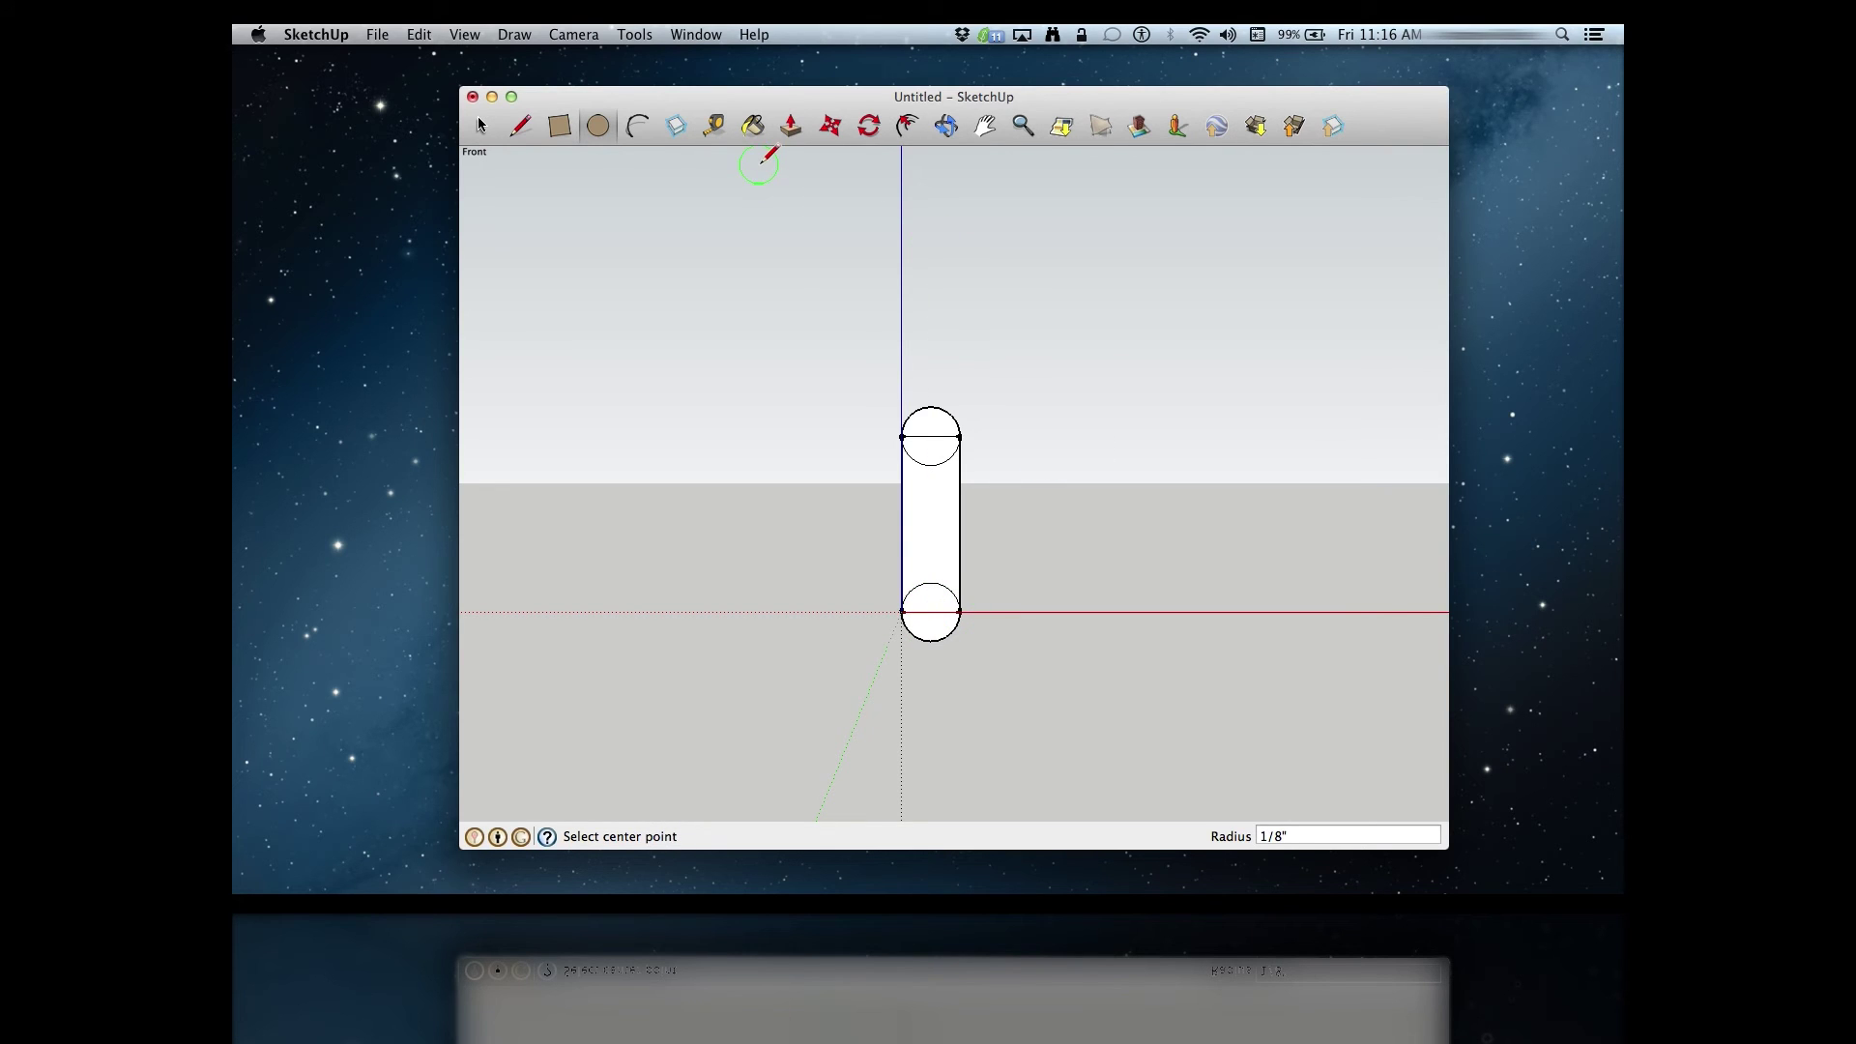
Step: Erase the inner arcs of both circles to leave a capsule outline
key(l)
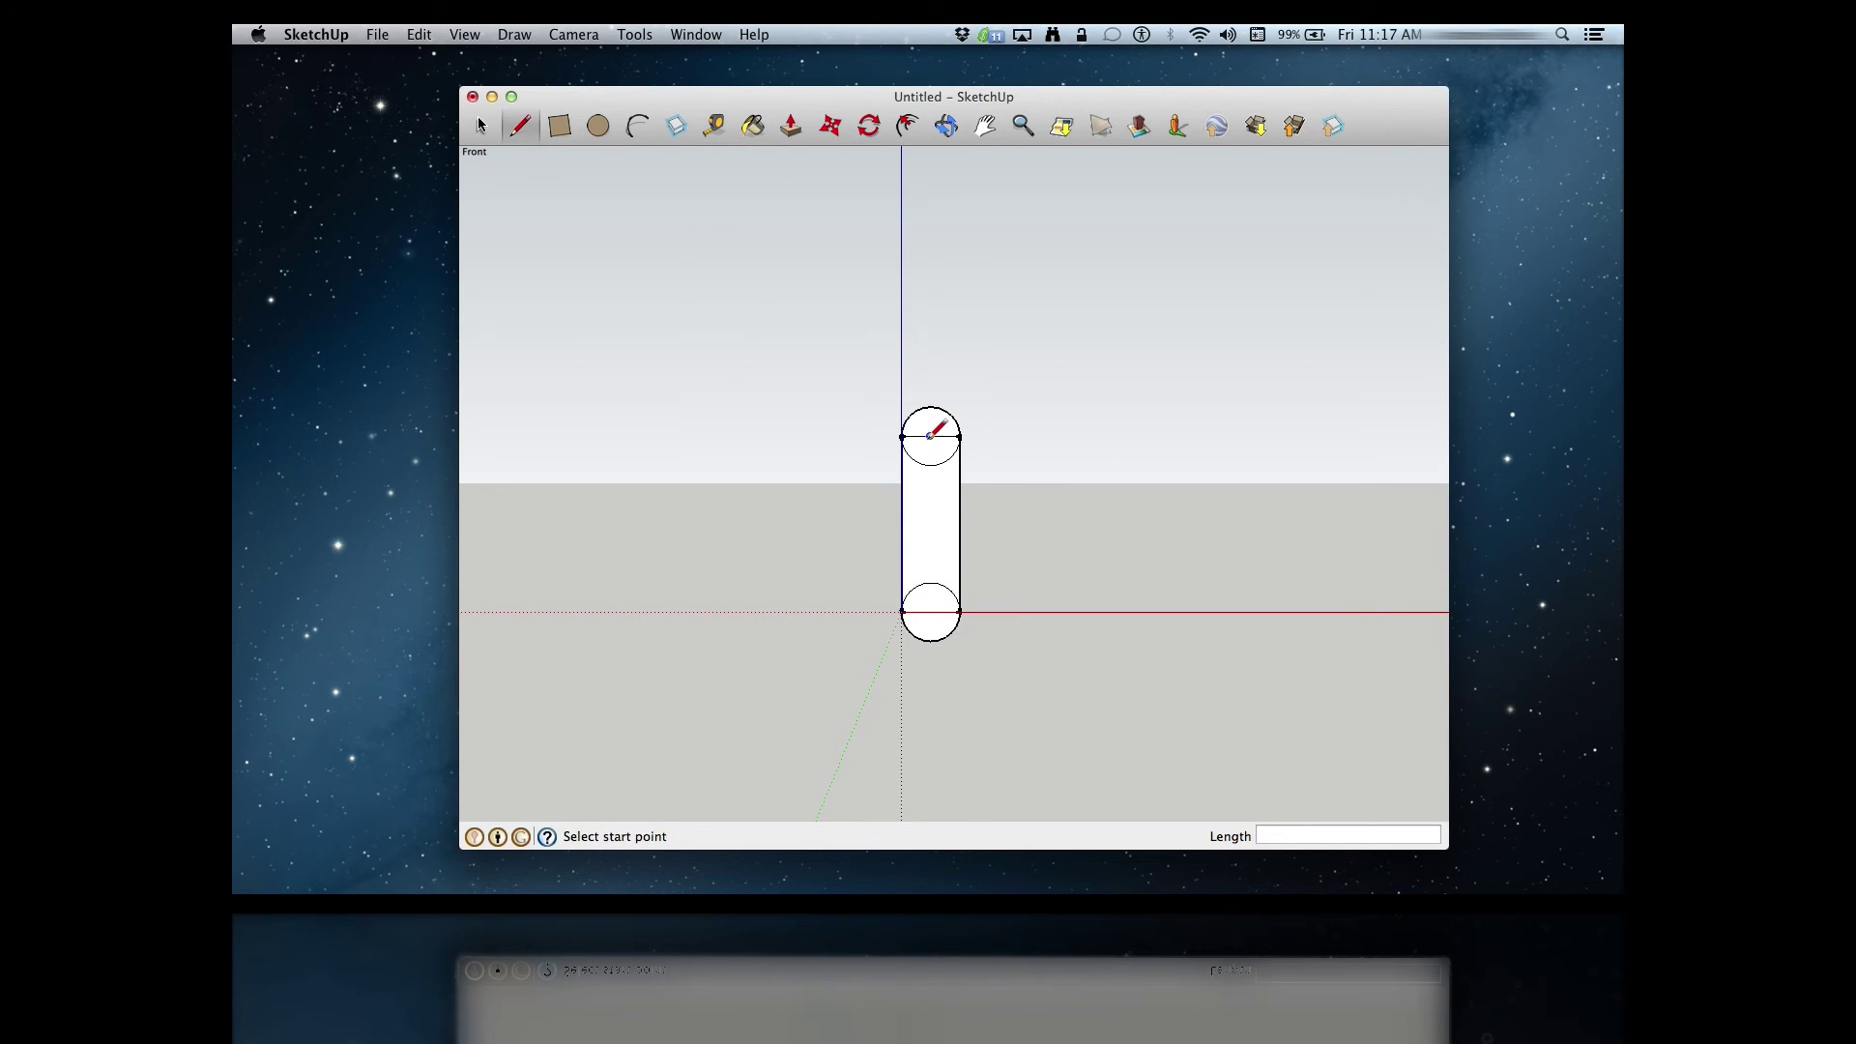
key(space)
click(931, 465)
key(Delete)
click(931, 583)
key(Delete)
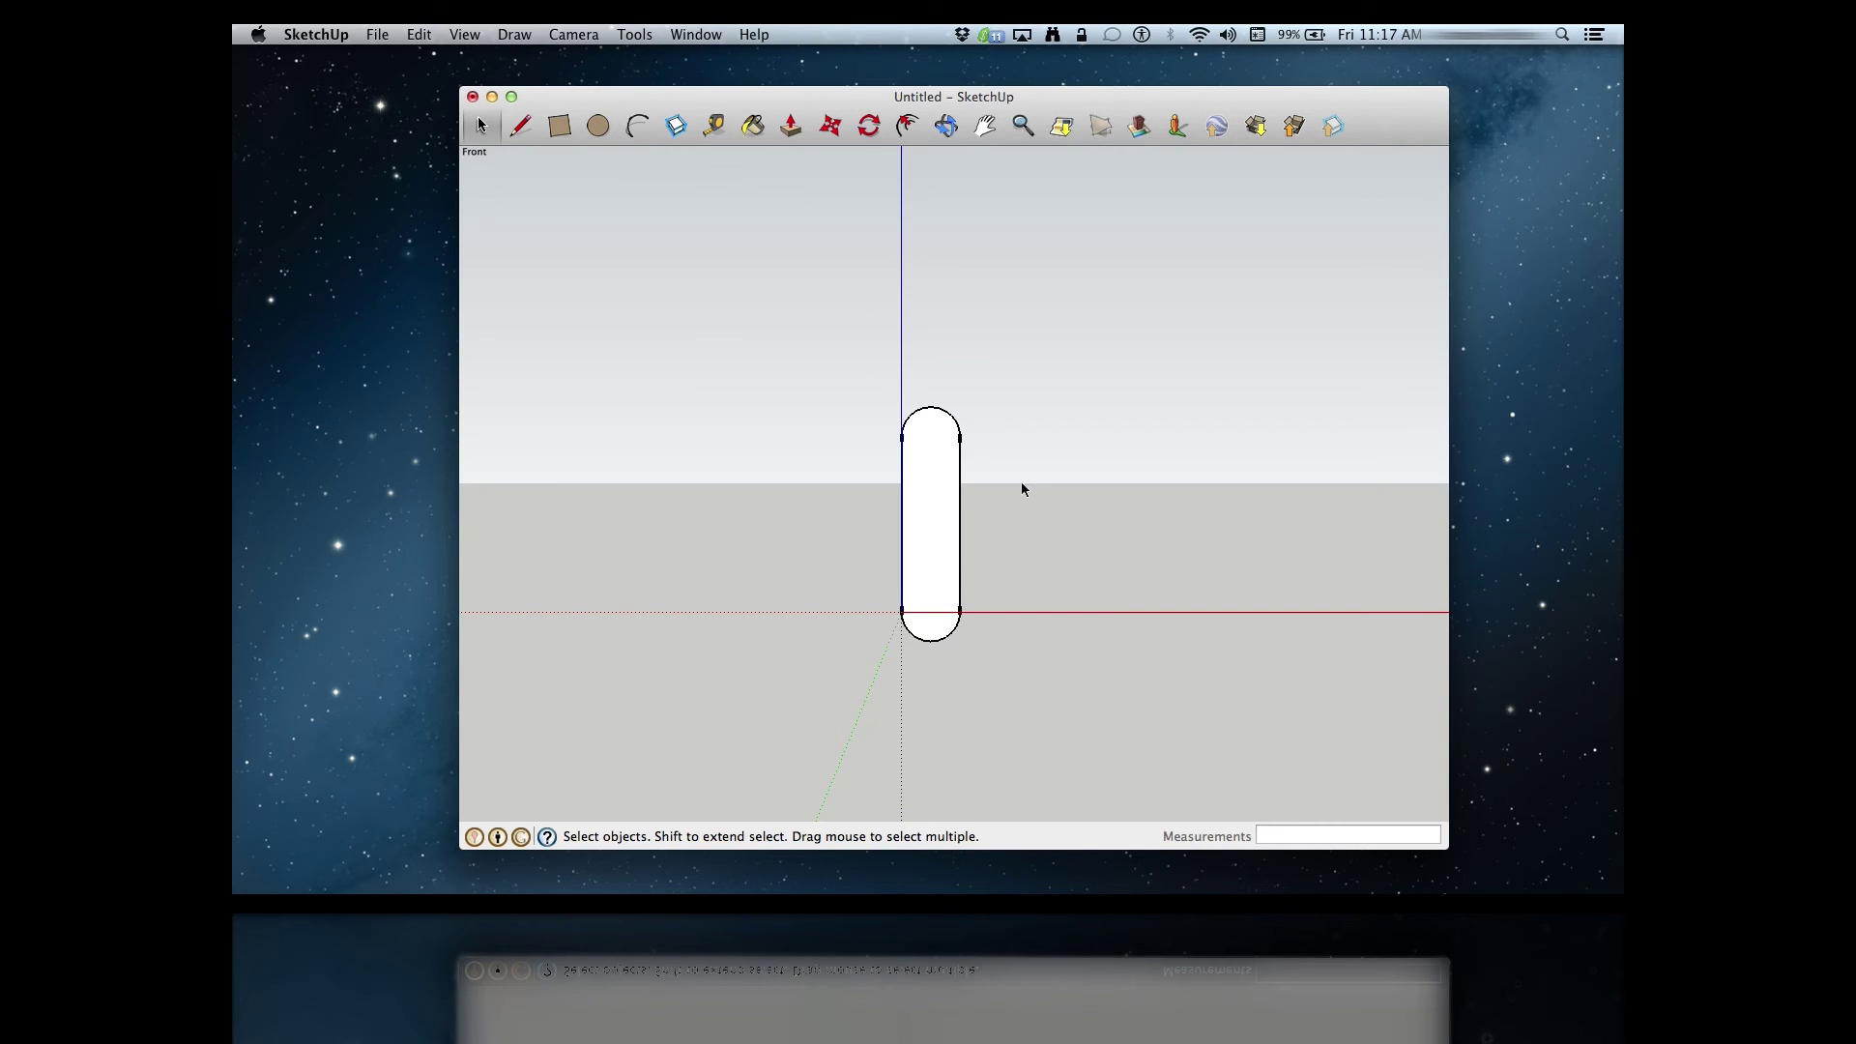
Step: Push/Pull the capsule face 1 3/8" into a rounded-end bar, orbiting to view its end
key(o)
drag(1014, 432, 829, 502)
key(p)
click(951, 498)
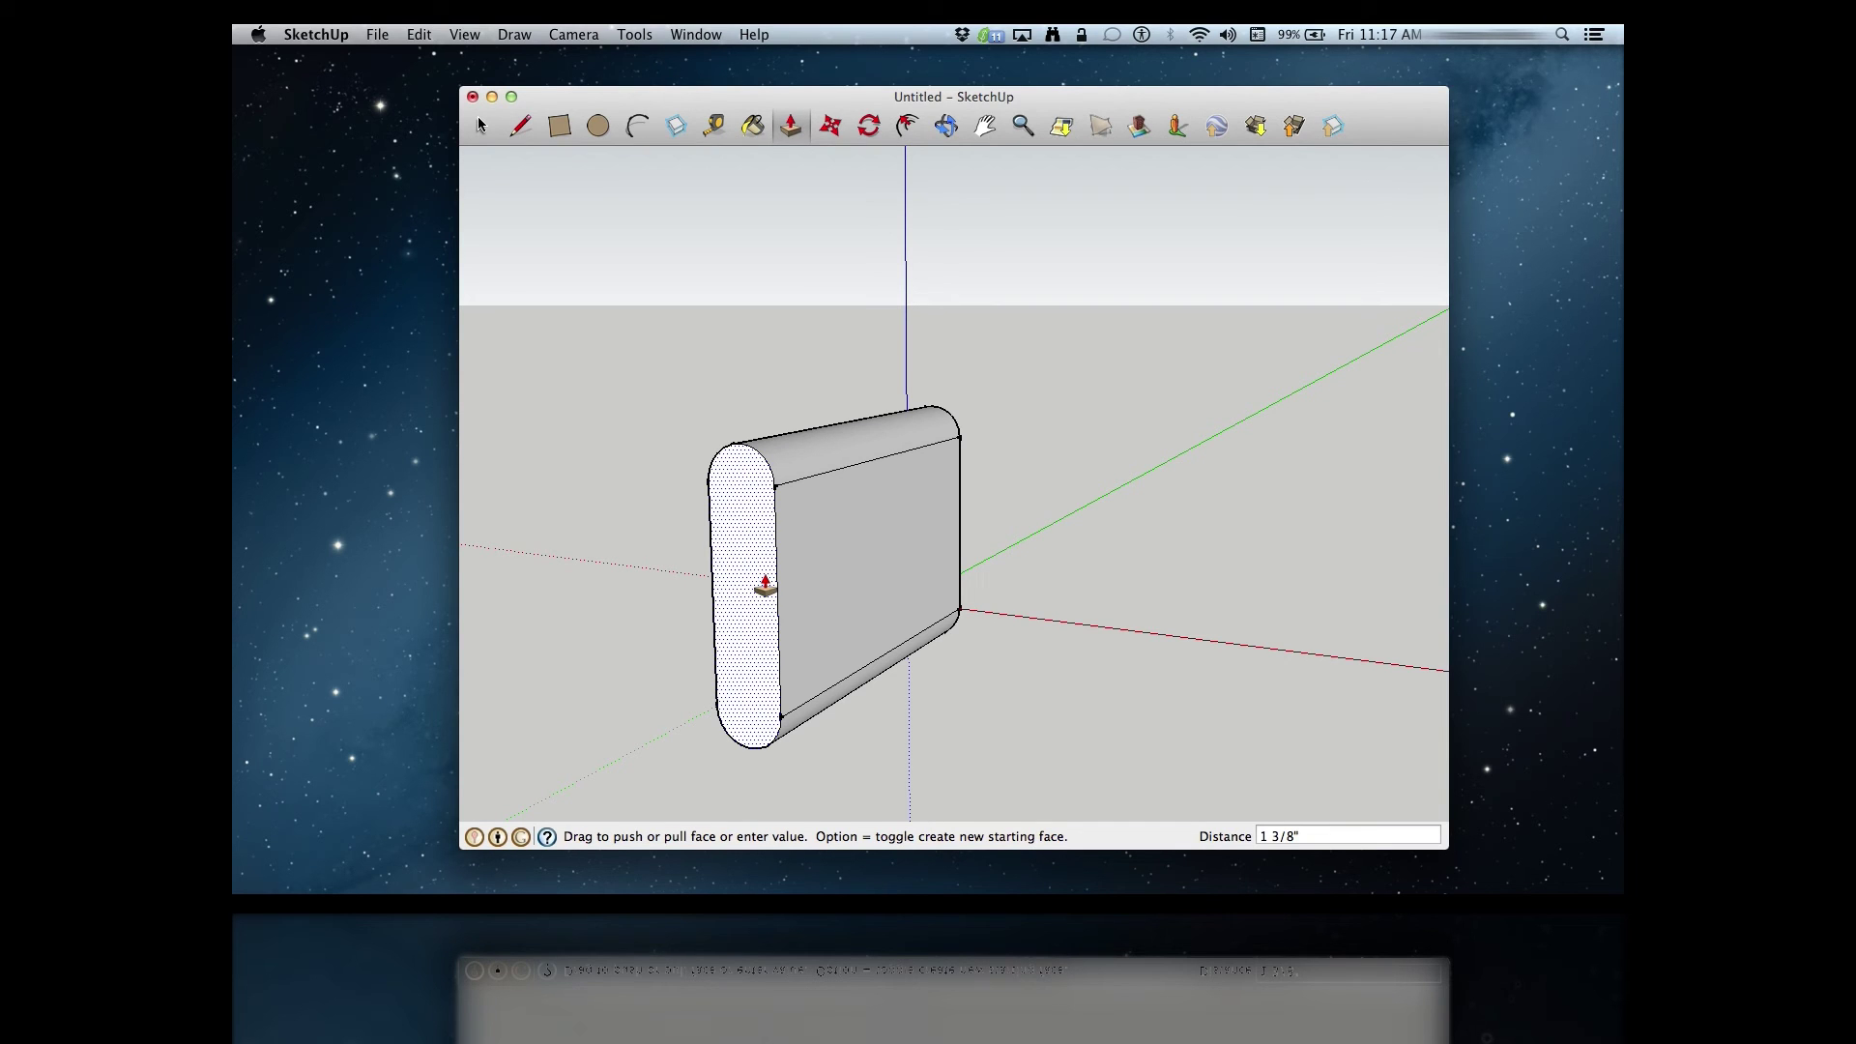
click(767, 591)
key(o)
drag(766, 476, 1098, 518)
key(p)
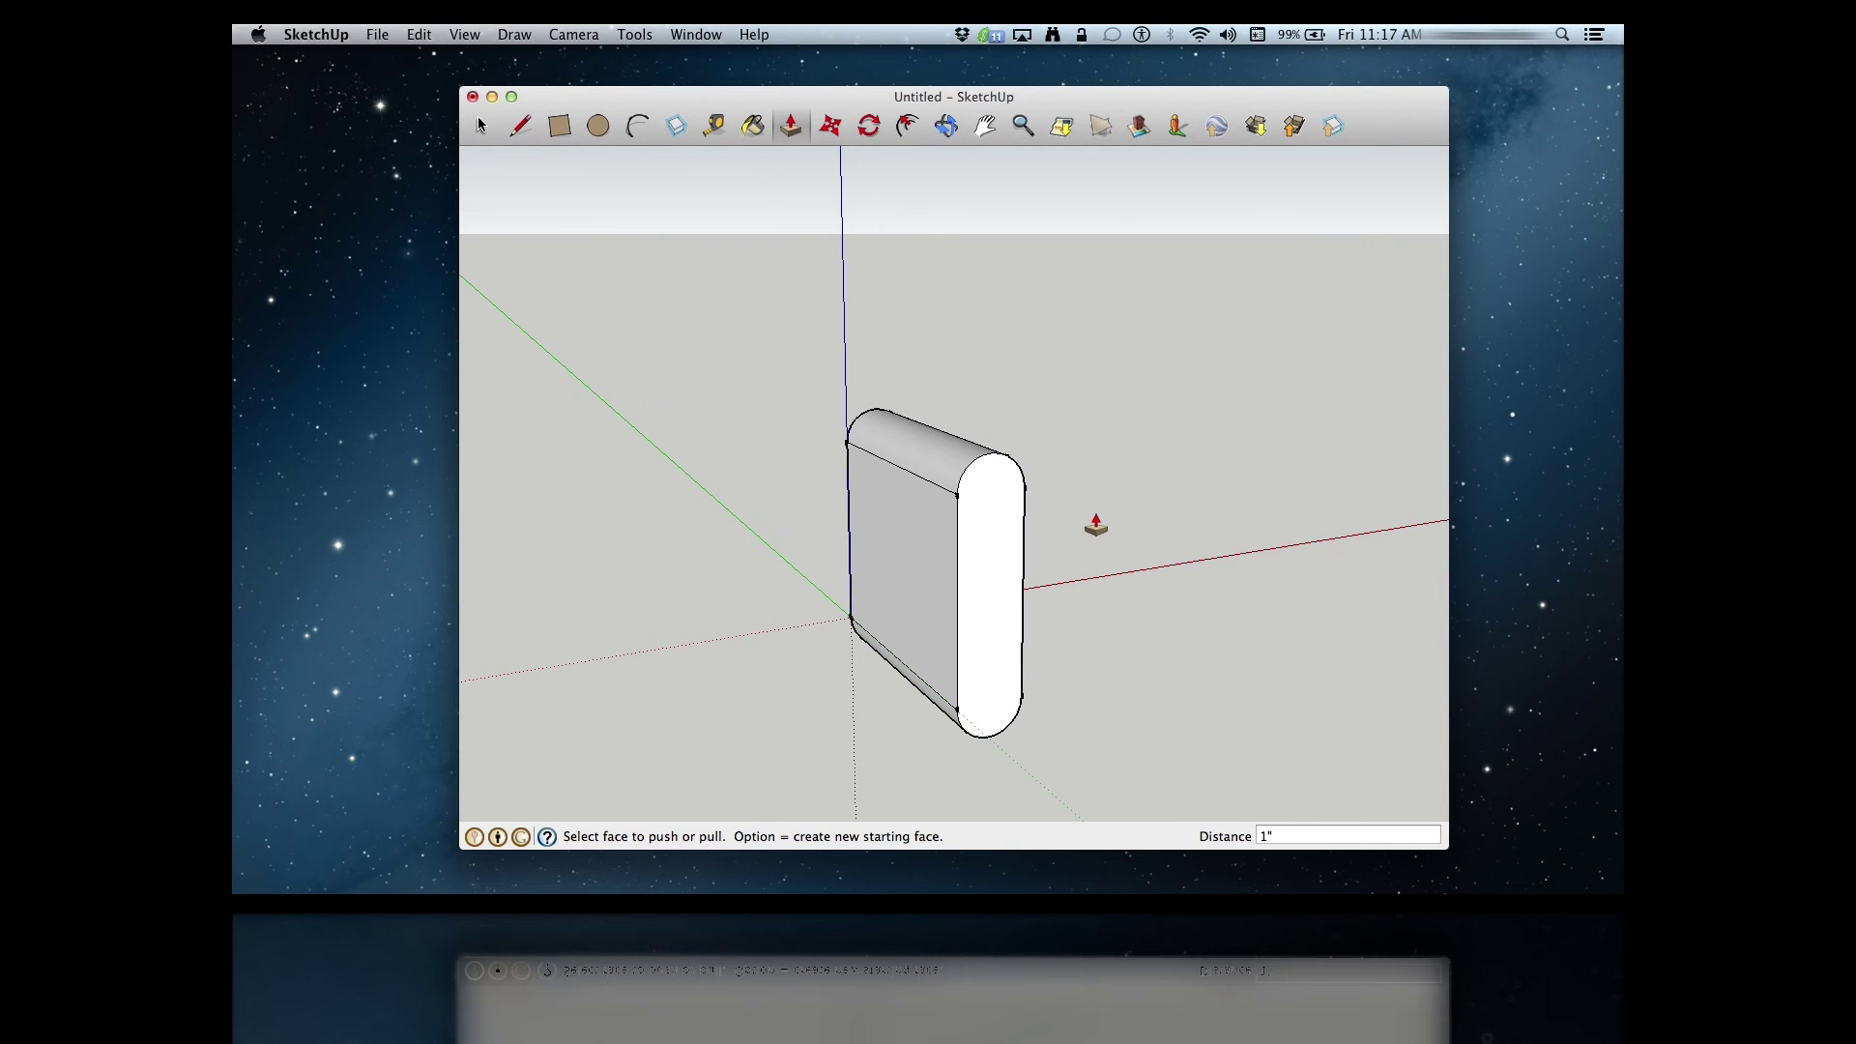